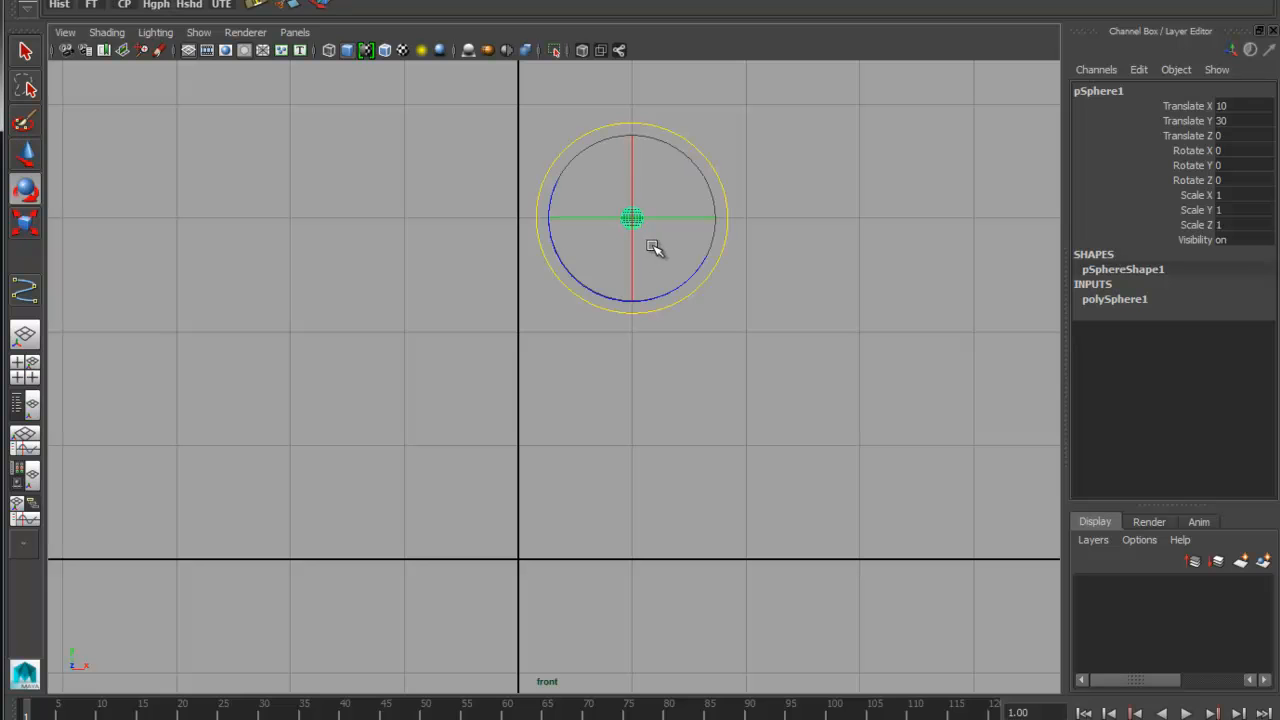
Rotate the sphere 90 degrees around X and scale it uniformly to about 10.8
left_click_drag(630, 187, 622, 294)
key("r")
left_click_drag(633, 220, 828, 218)
Delete the sphere's construction history and freeze its transformations, working in the perspective view
key("space")
left_click_drag(758, 292, 758, 256)
left_click_drag(737, 320, 691, 391, "alt")
left_click(66, 6)
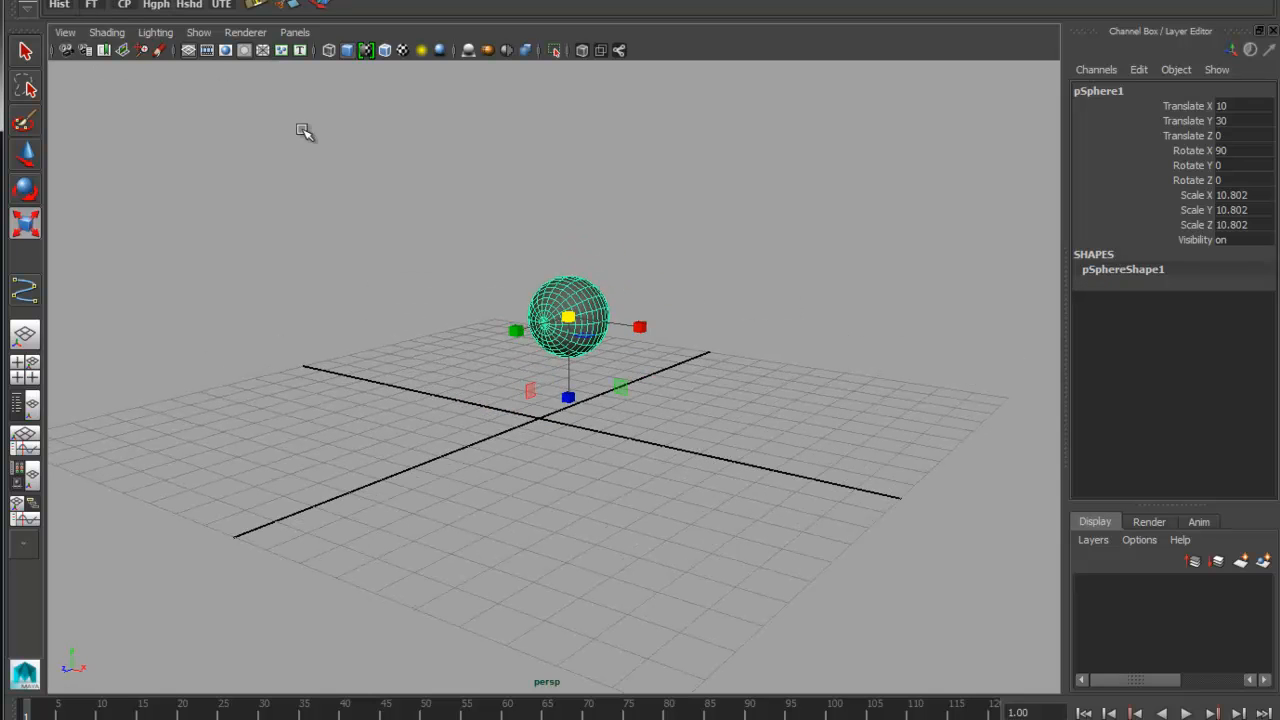
left_click(92, 6)
left_click_drag(691, 343, 708, 345, "alt")
Rename the sphere Eye_L
left_click(1143, 92)
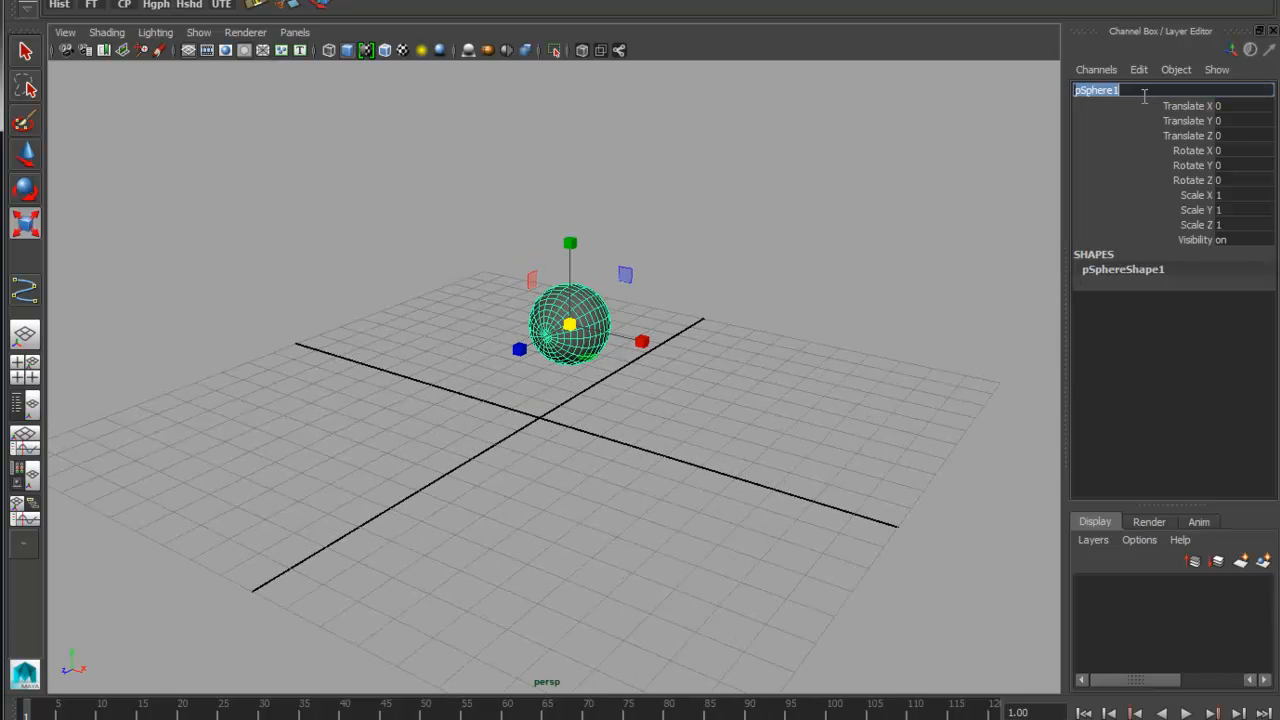
type("Eye_L")
key("Return")
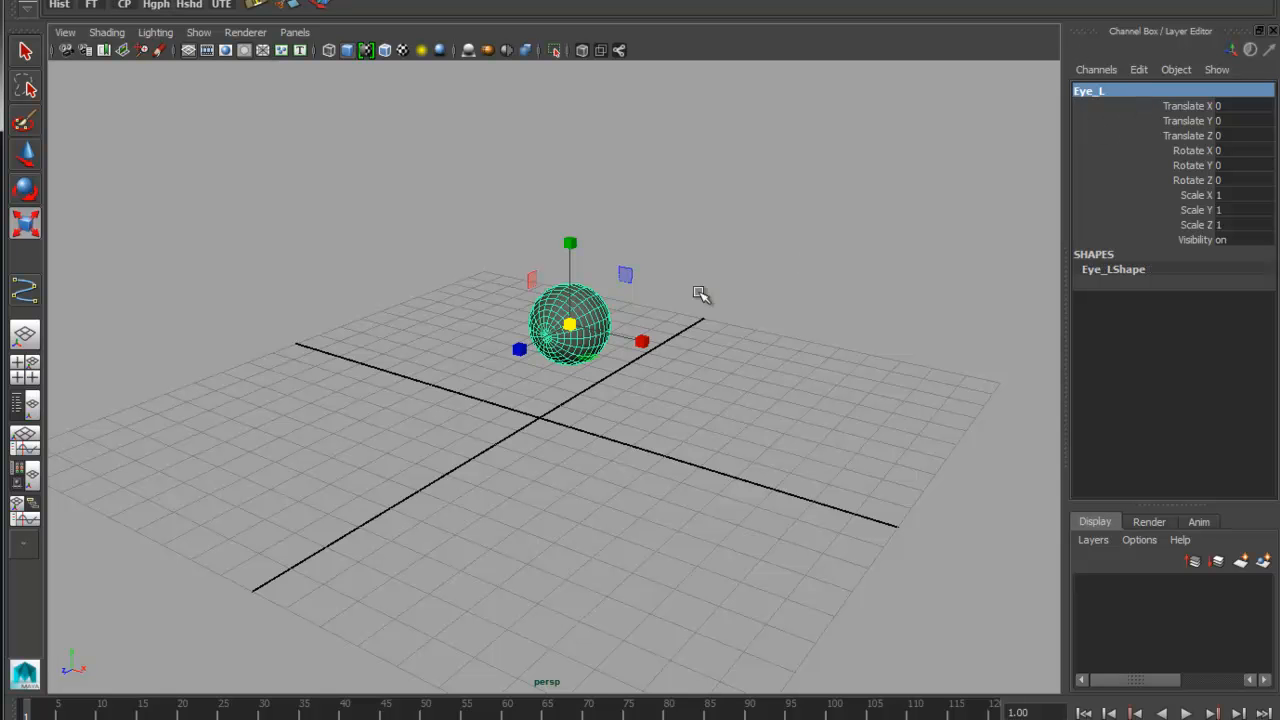
Assign a Phong material to the Eye_L sphere
left_click_drag(605, 381, 563, 237, "alt")
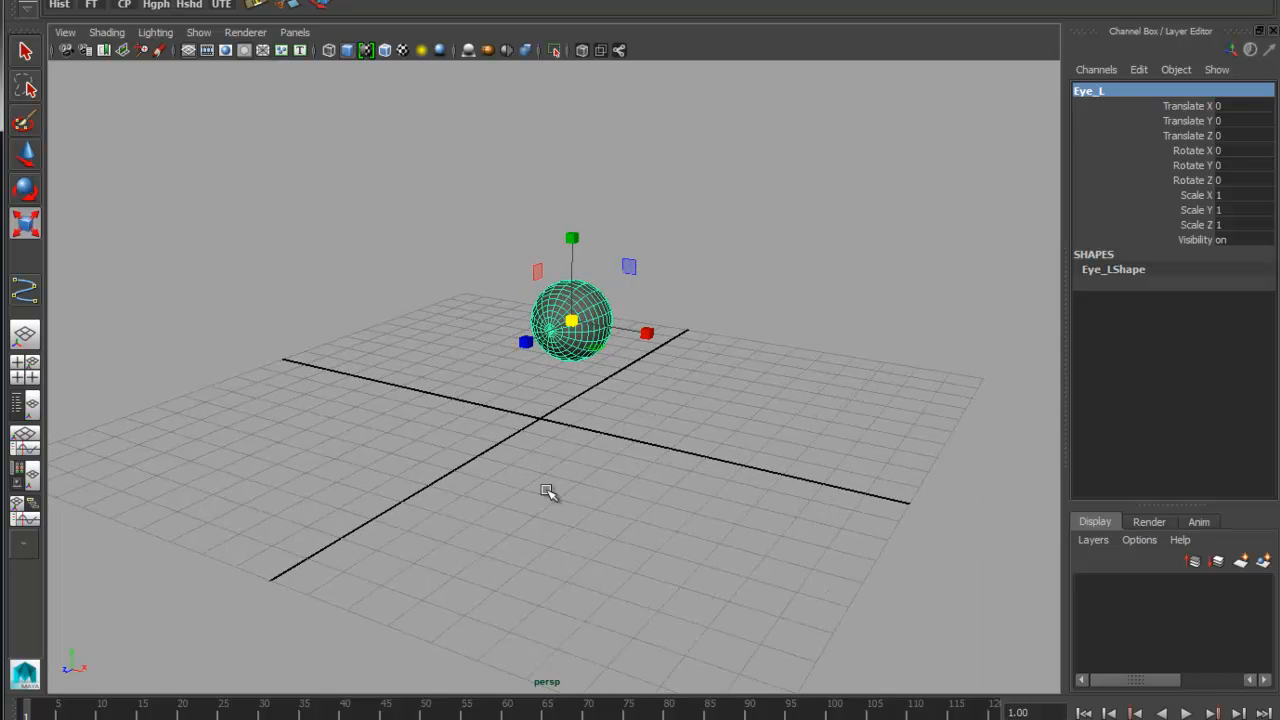
right_click(583, 302)
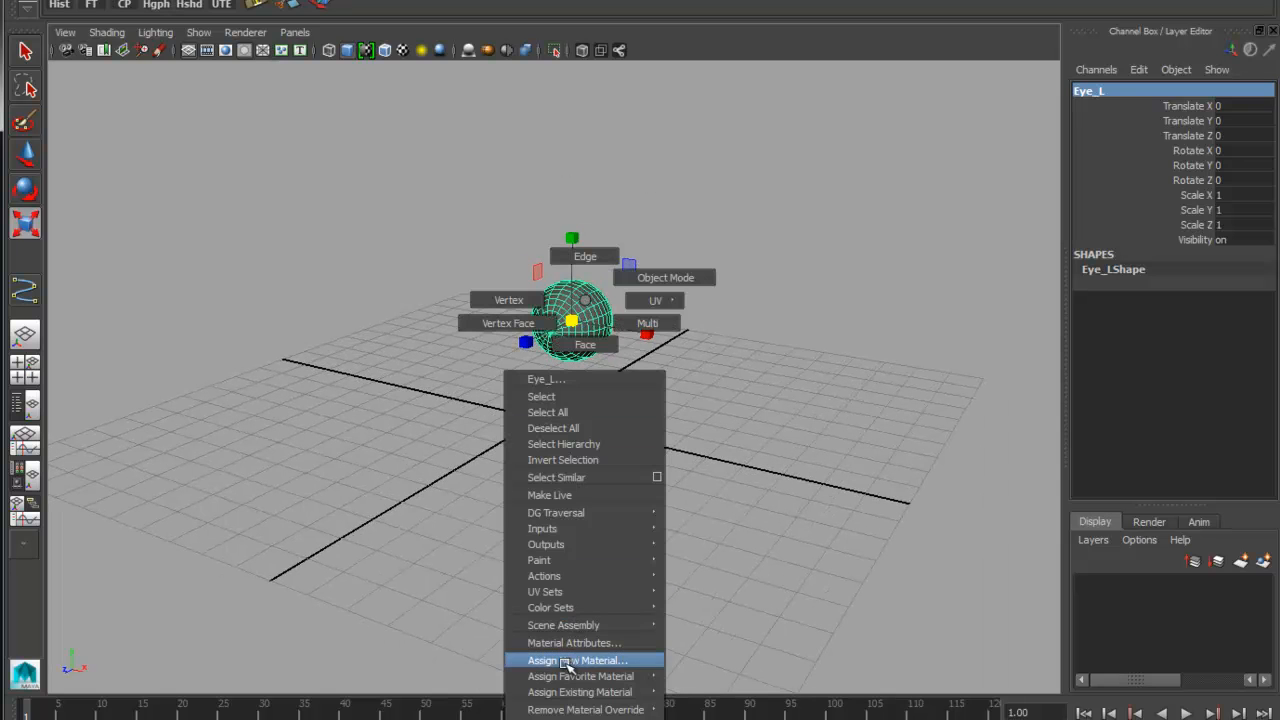
mouse_move(571, 677)
left_click(705, 689)
scroll(646, 389, "up", 5)
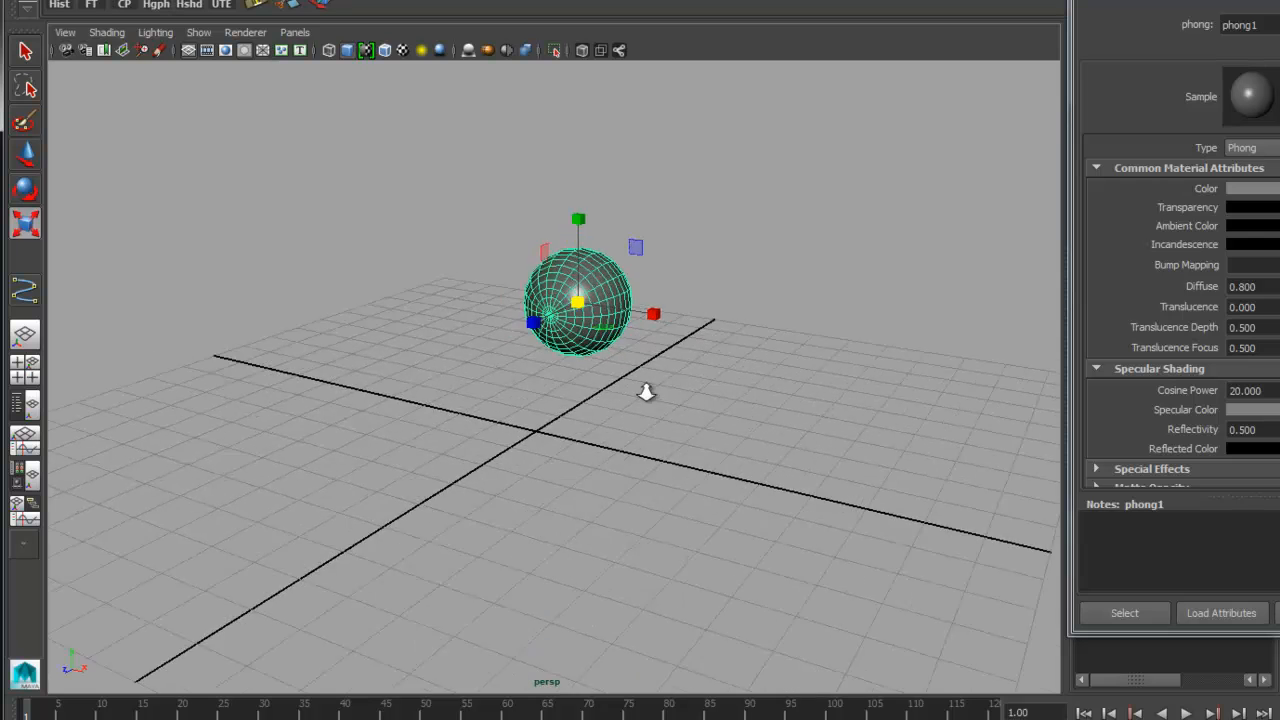
Connect a Ramp texture to the Phong material's color and display textures in the viewport
left_click_drag(1190, 0, 787, 0)
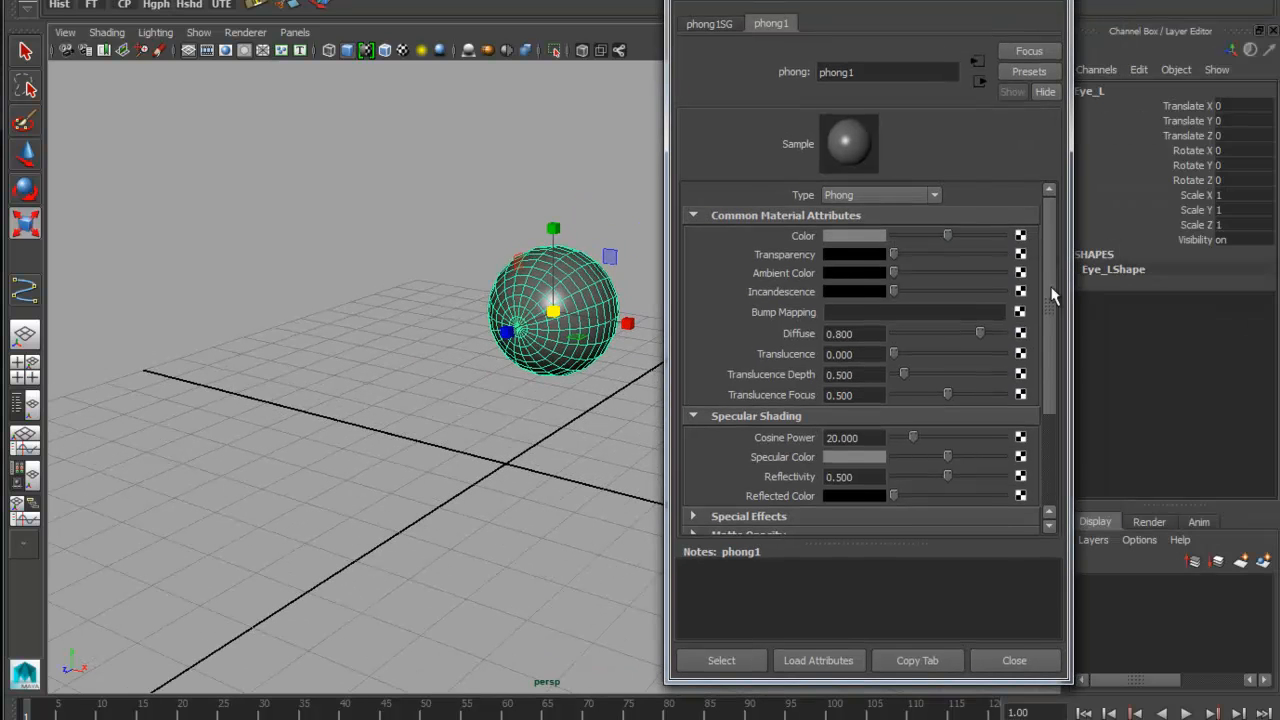
left_click(1016, 265)
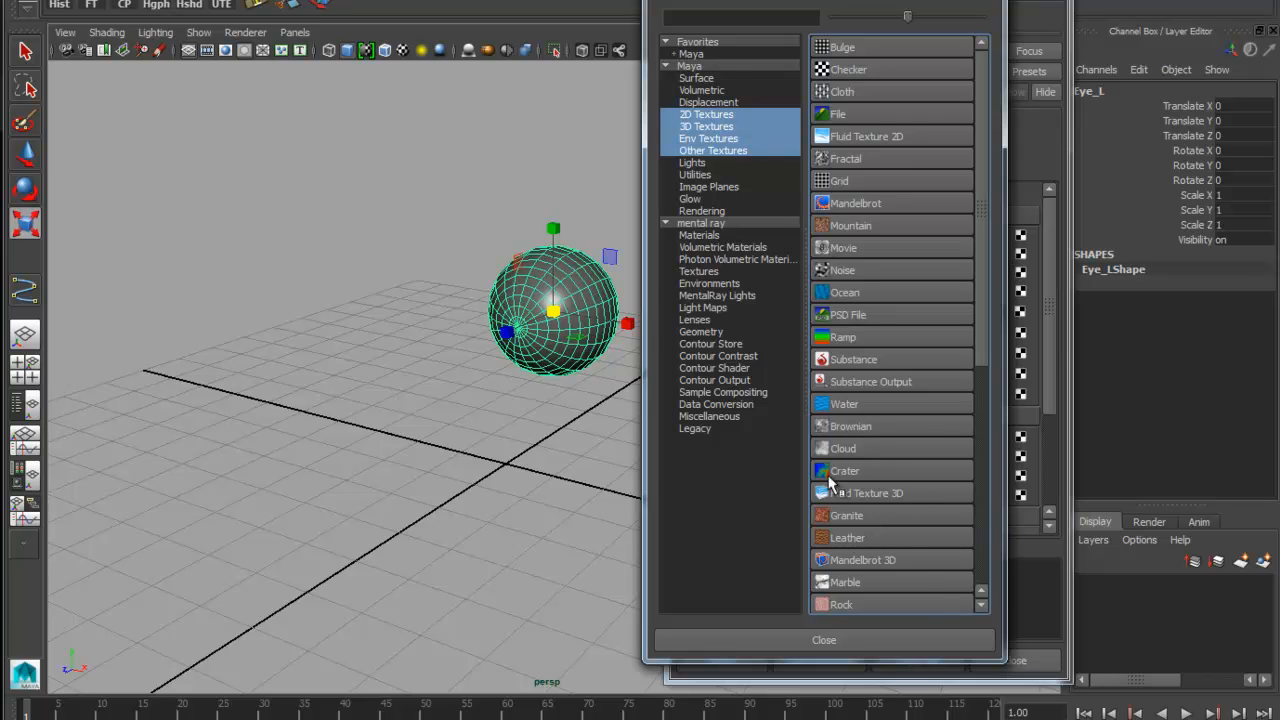
left_click(845, 338)
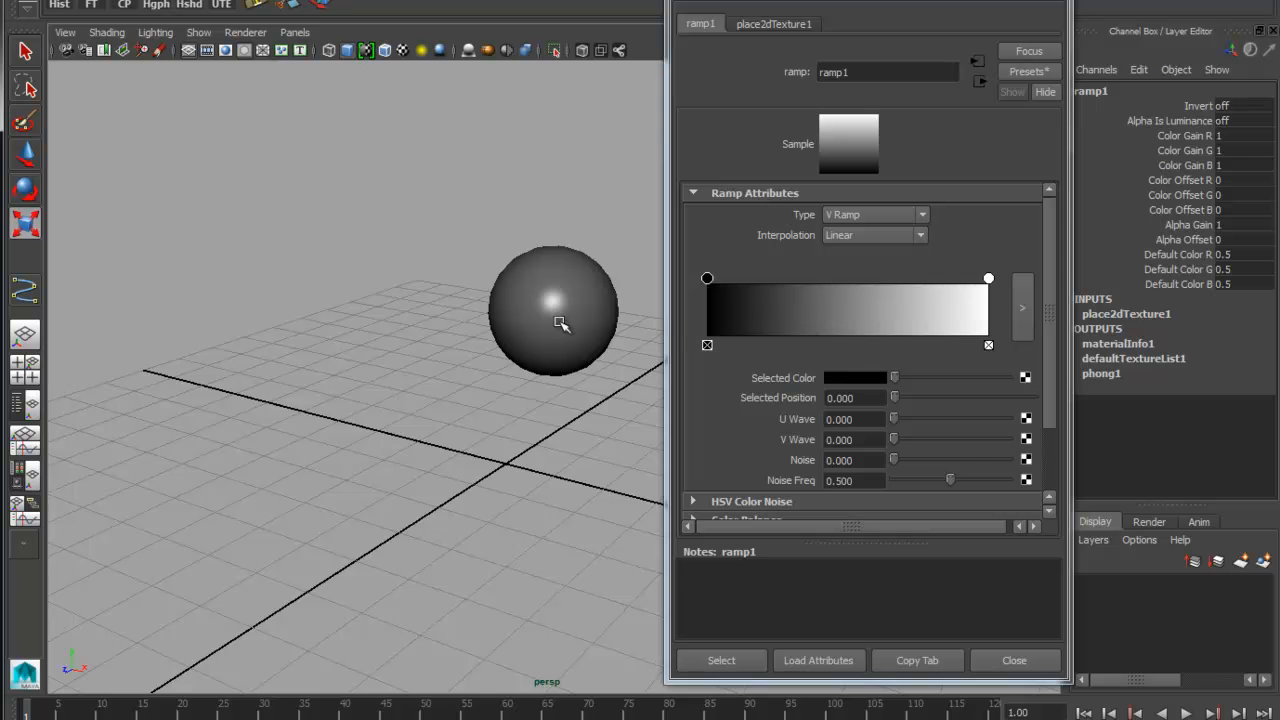
middle_click_drag(591, 305, 479, 314, "alt")
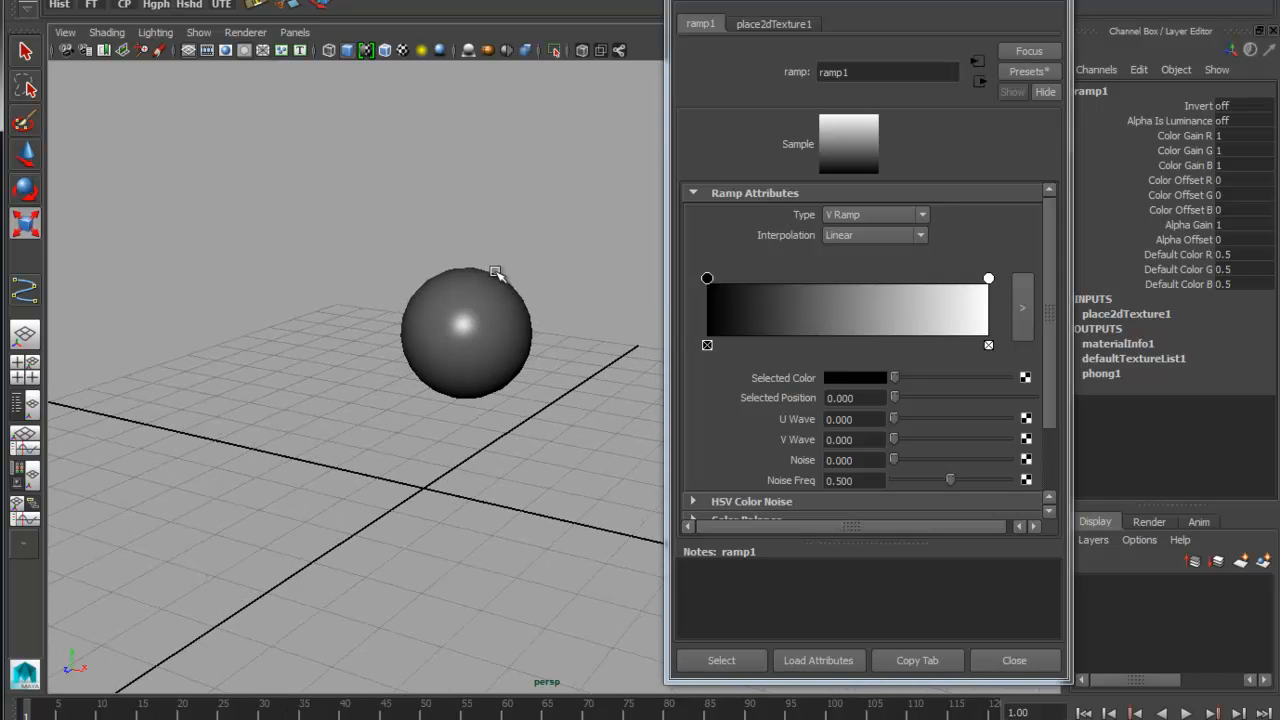
key("6")
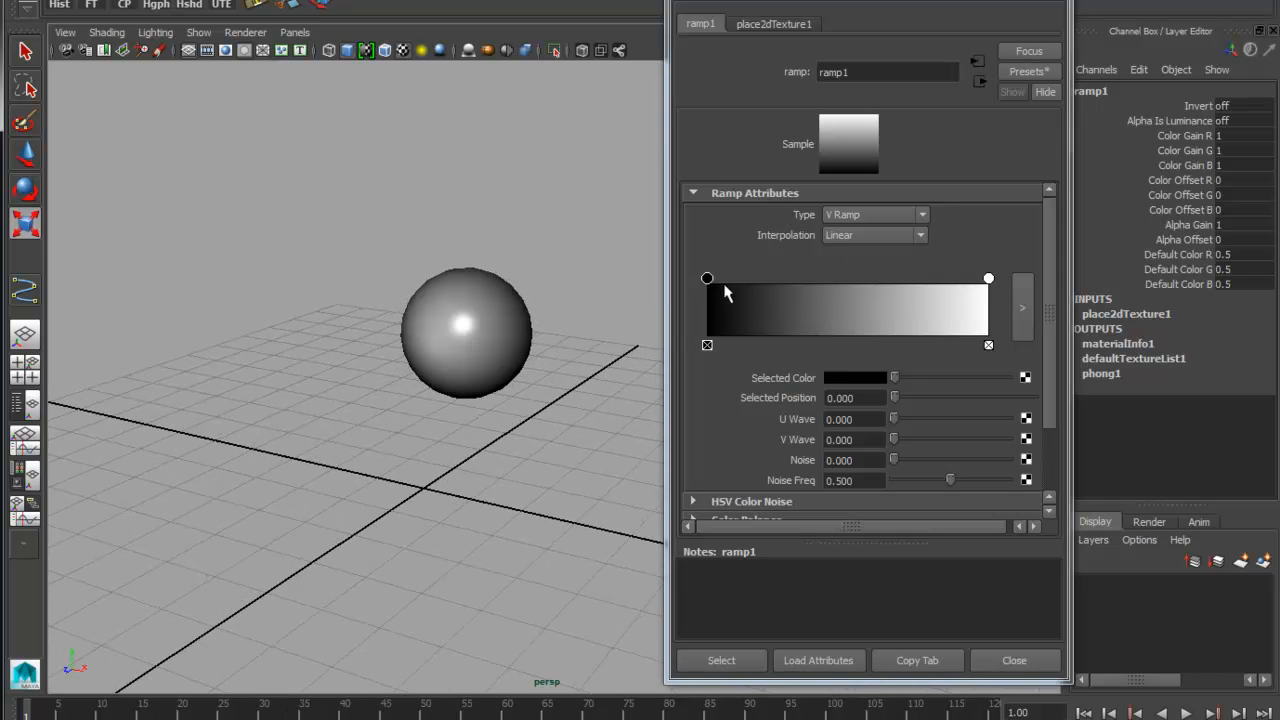
Set the ramp interpolation to None, with white starting at position 0 and black at about 0.8 to form the pupil
left_click_drag(707, 278, 902, 279)
mouse_move(987, 280)
left_mouse_down()
mouse_move(820, 279)
mouse_move(848, 279)
left_mouse_up()
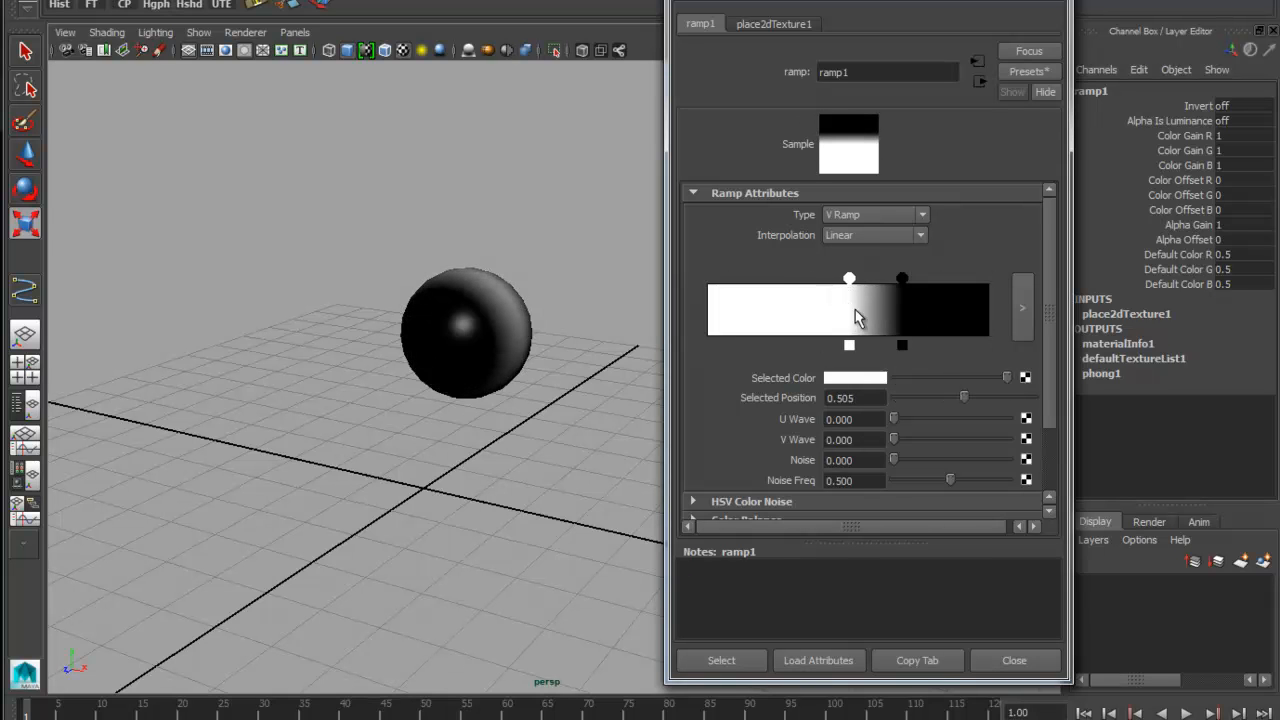
left_click(889, 236)
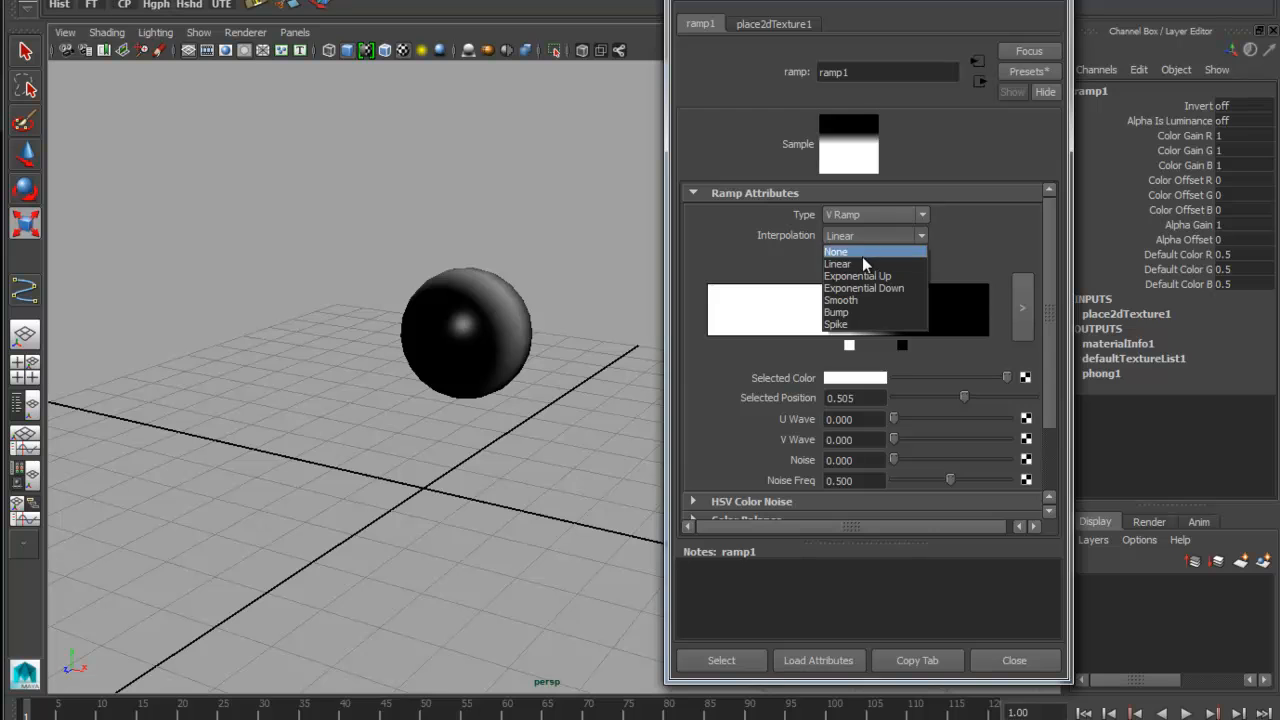
left_click(862, 256)
mouse_move(902, 280)
left_mouse_down()
mouse_move(923, 280)
mouse_move(708, 279)
left_mouse_up()
mouse_move(929, 288)
left_mouse_down()
mouse_move(951, 287)
mouse_move(932, 287)
left_mouse_up()
mouse_move(530, 457)
left_mouse_down("alt")
mouse_move(443, 397)
mouse_move(499, 423)
mouse_move(409, 417)
mouse_move(563, 390)
mouse_move(565, 316)
mouse_move(520, 315)
left_mouse_up("alt")
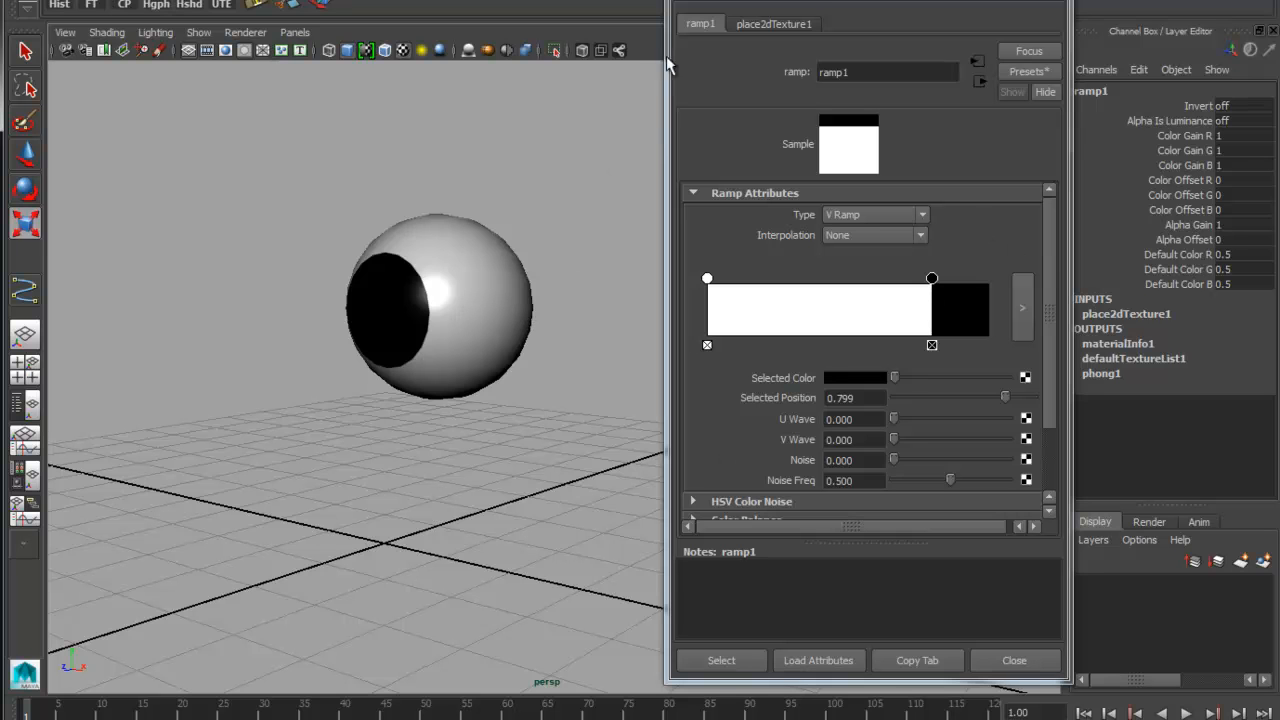
left_click_drag(440, 274, 476, 268, "alt")
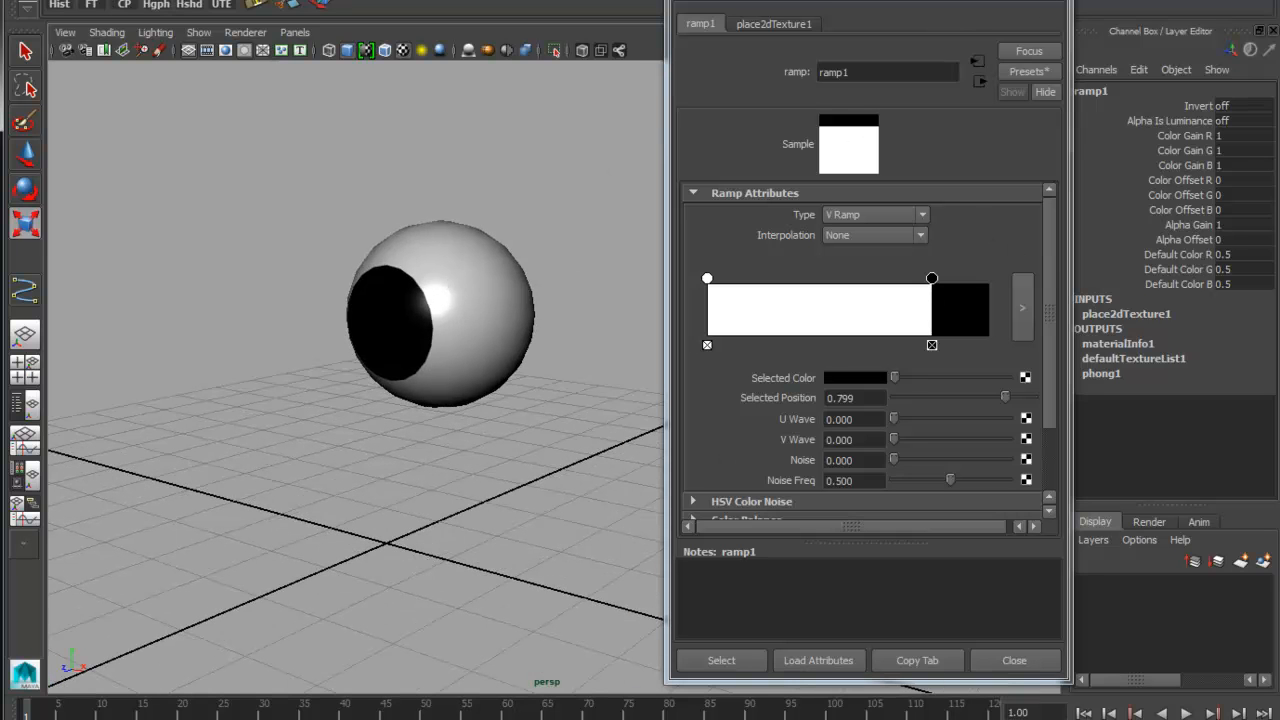
left_click(1046, 1)
Duplicate the Eye_L sphere and move the copy to -20 on X
middle_click_drag(697, 345, 834, 342, "alt")
left_click_drag(628, 310, 660, 309, "alt")
left_click(522, 391)
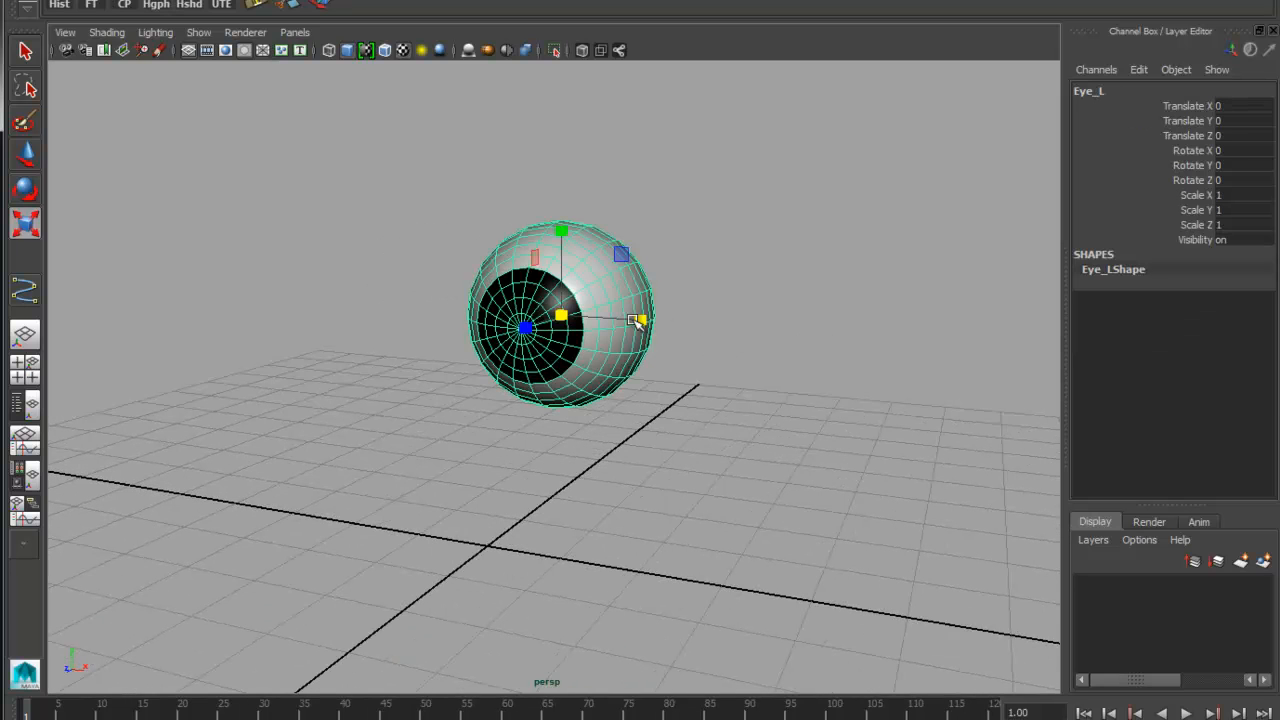
key("w")
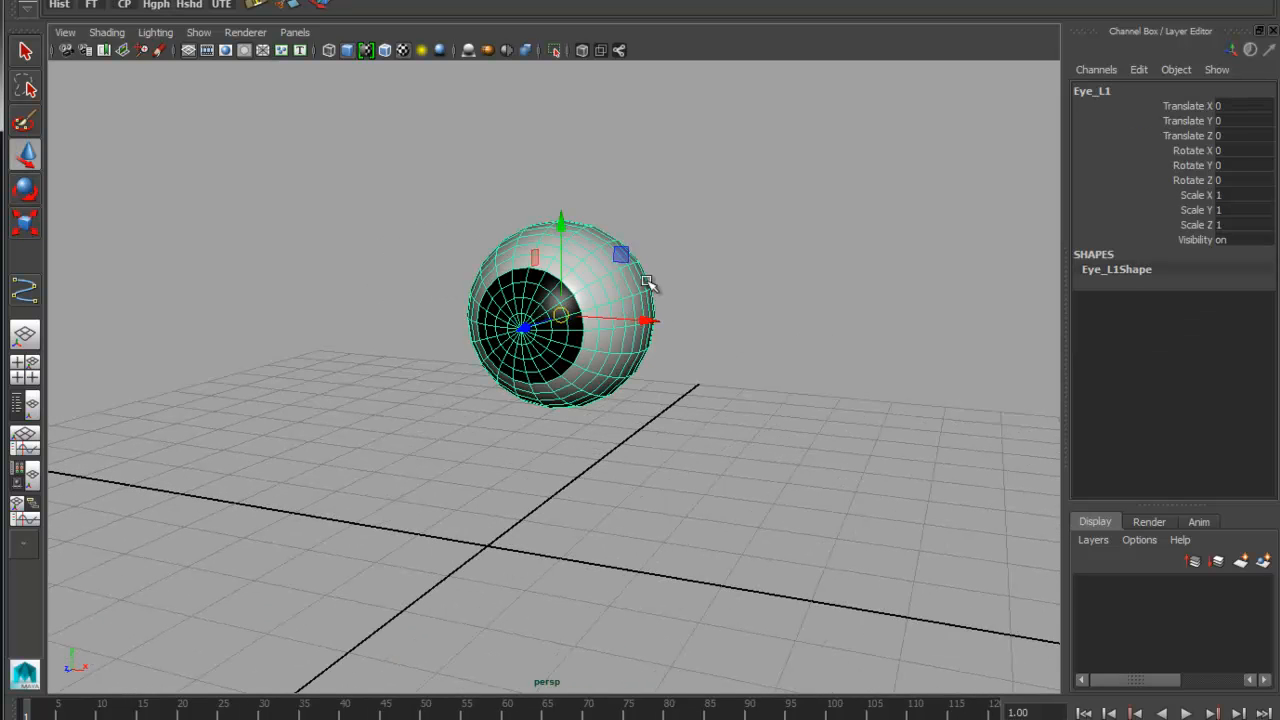
left_click_drag(646, 320, 386, 322)
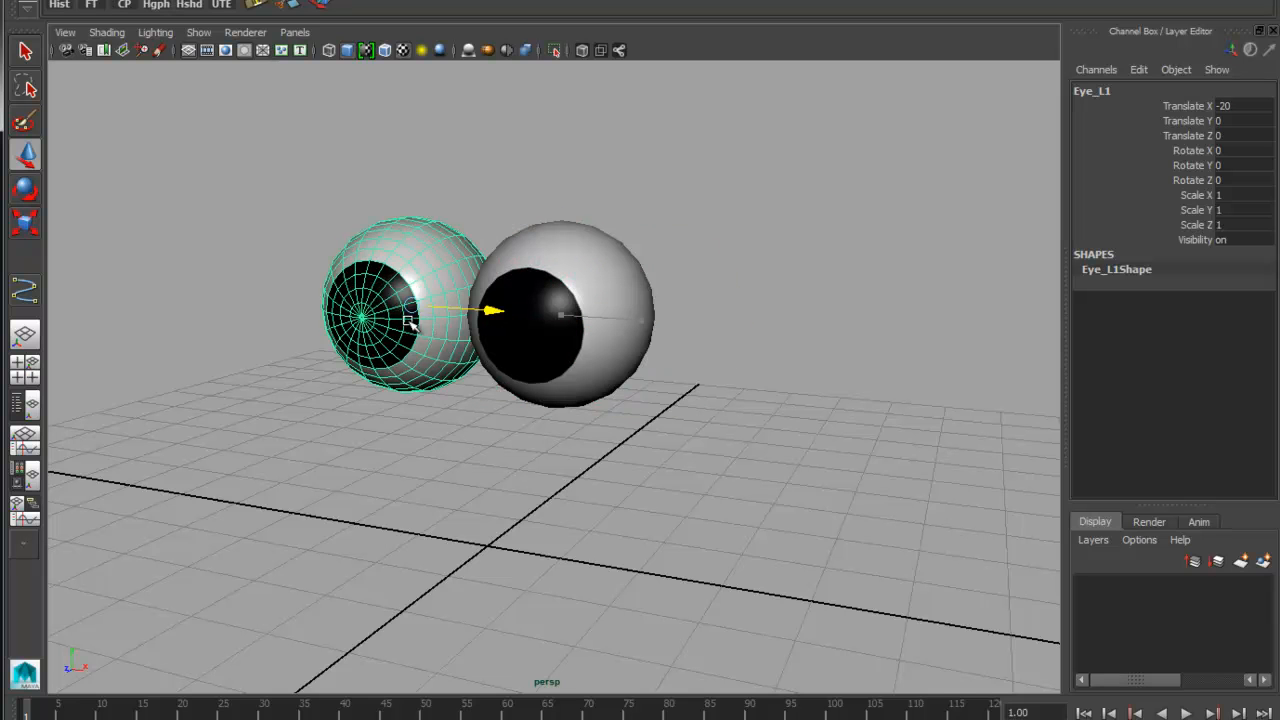
Rename the duplicated eye Eye_R
left_click(1121, 89)
left_click(1126, 90)
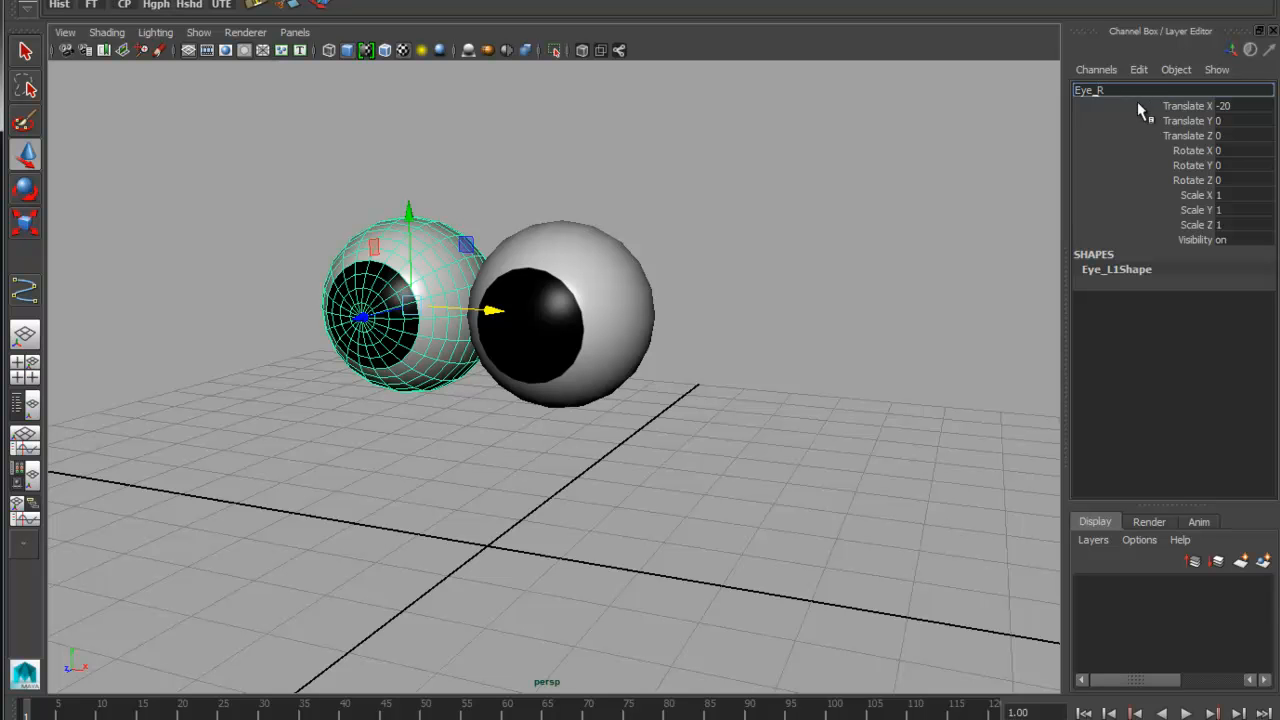
key("Return")
Deselect everything and examine the pair of eyes from several angles in the perspective view
scroll(686, 403, "down", 3)
left_click_drag(648, 399, 710, 408, "alt")
left_click(788, 355)
left_click_drag(790, 358, 581, 422, "alt")
right_click_drag(581, 422, 543, 421, "alt")
left_click_drag(807, 379, 795, 422, "alt")
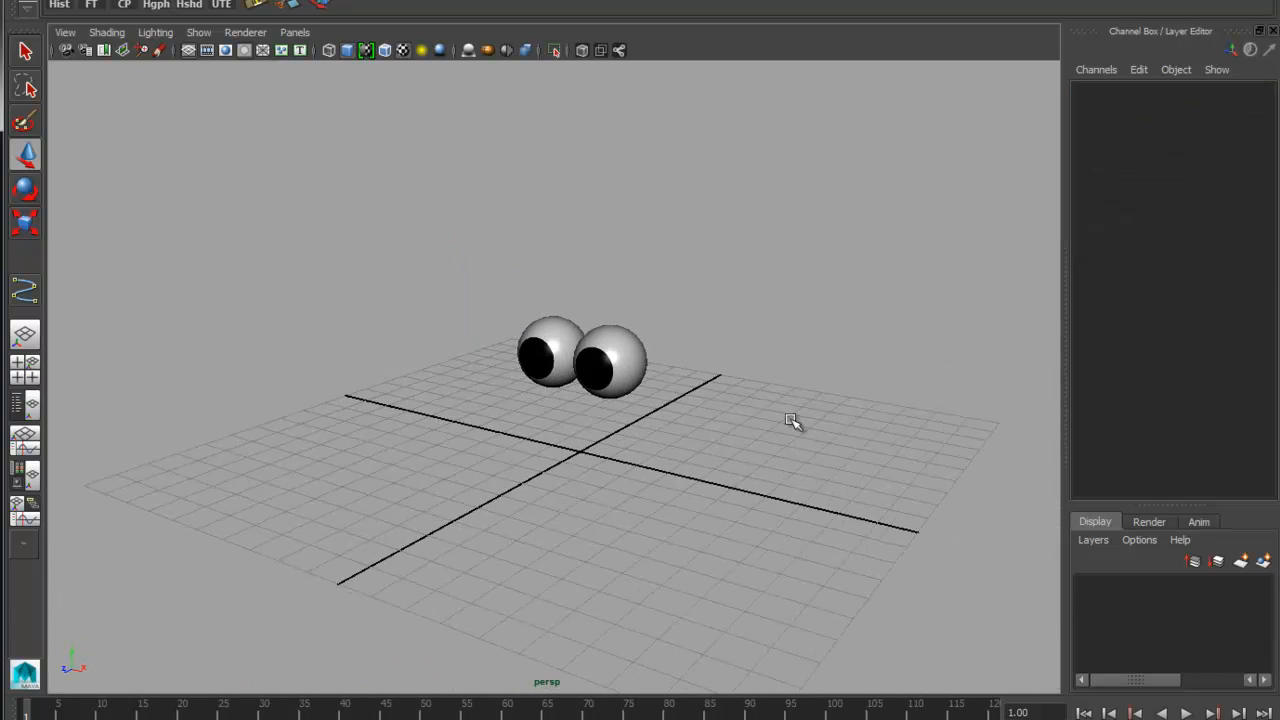
left_click_drag(585, 485, 603, 468, "alt")
right_click_drag(603, 470, 669, 434, "alt")
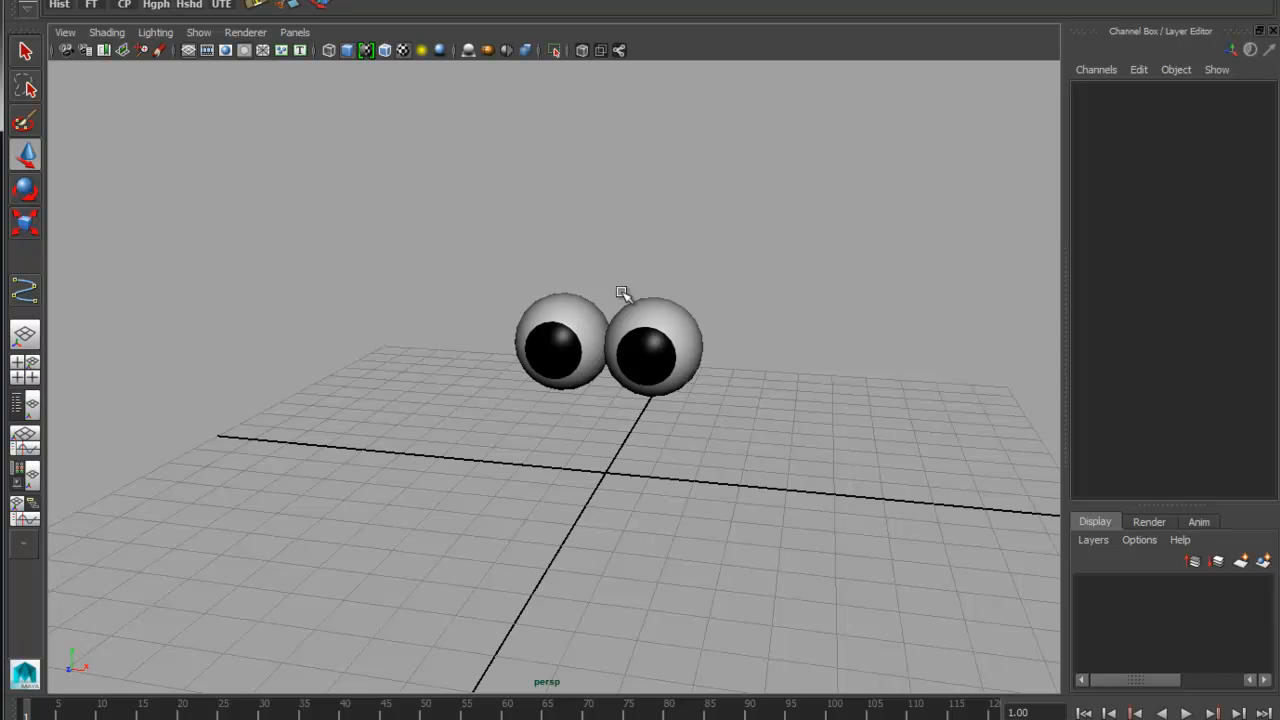
Draw a closed control outline on the grid around the origin with the linear EP Curve tool, shaped as a wide-tailed arrow pointing forward
left_click(130, 1)
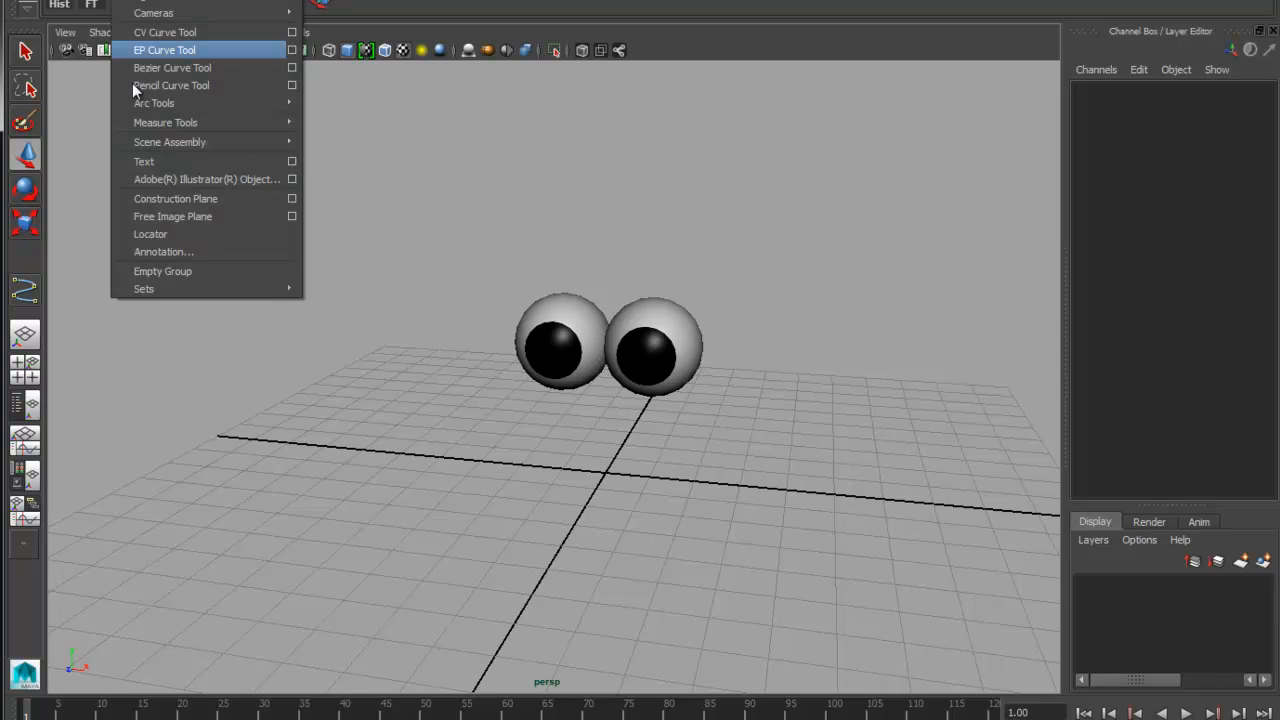
left_click(291, 50)
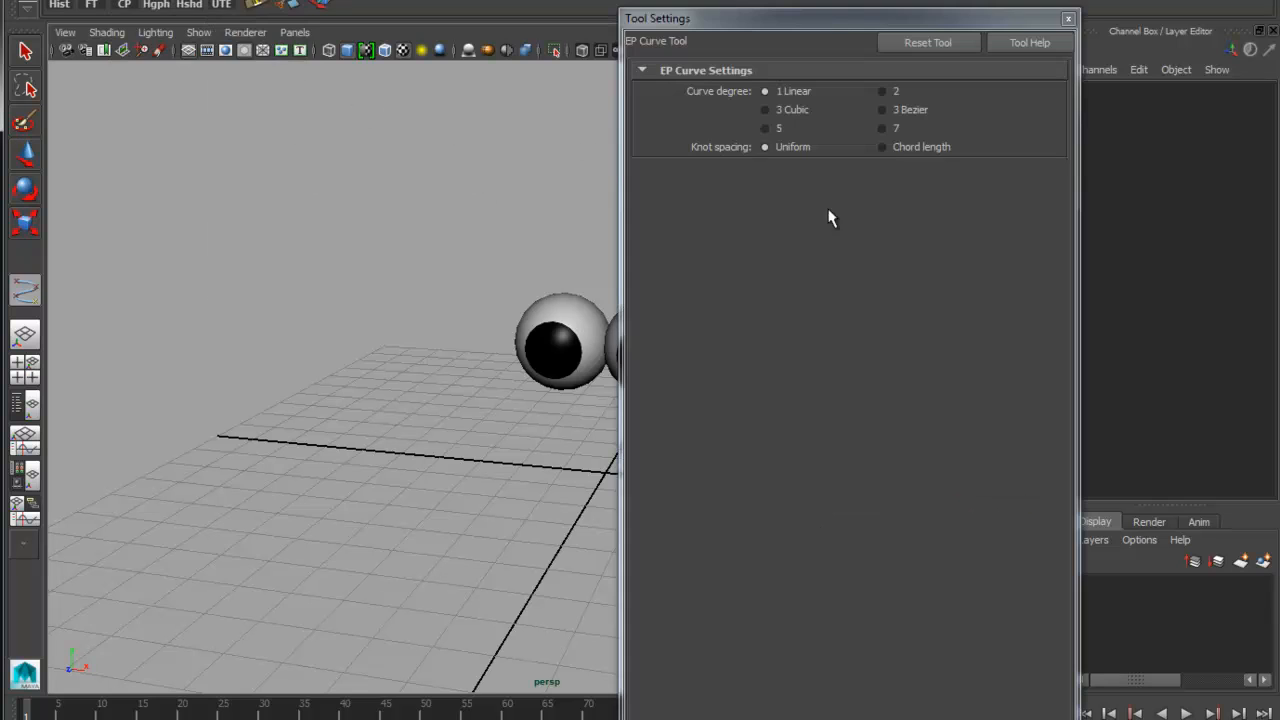
left_click(1068, 22)
left_click_drag(734, 480, 771, 386, "alt")
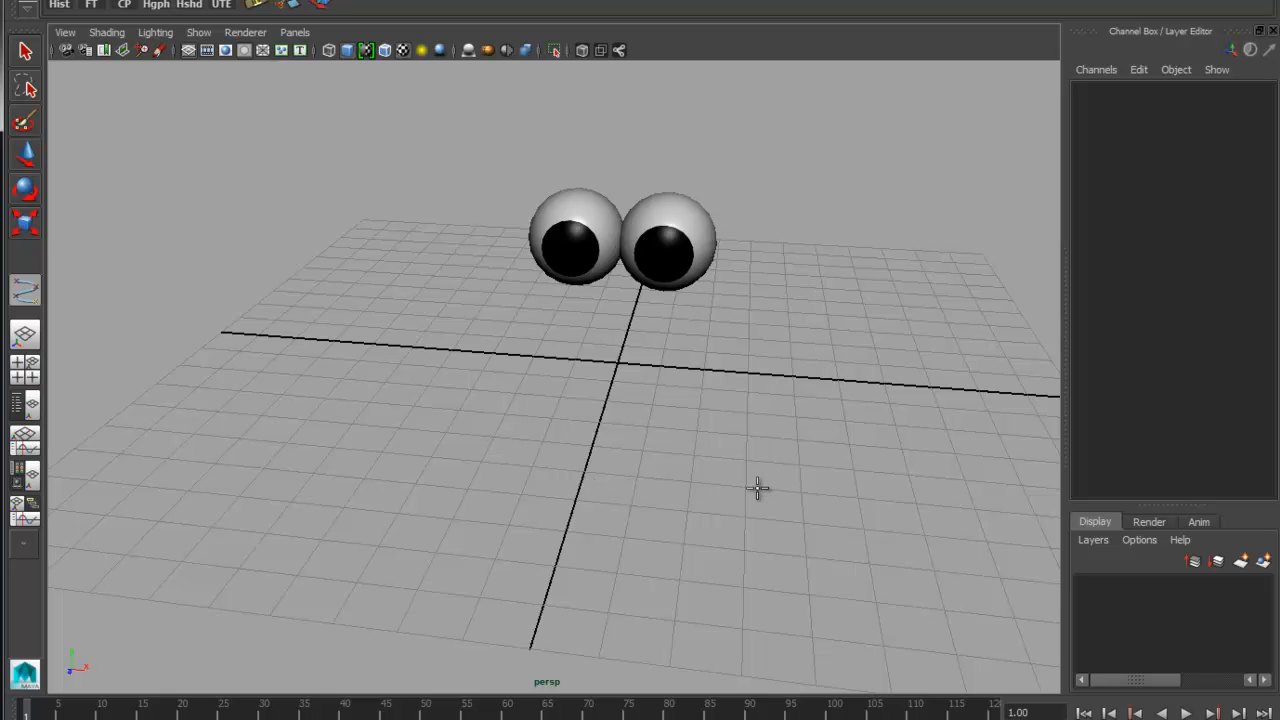
left_click(584, 472)
left_click(695, 455)
left_click(643, 451)
left_click(656, 386)
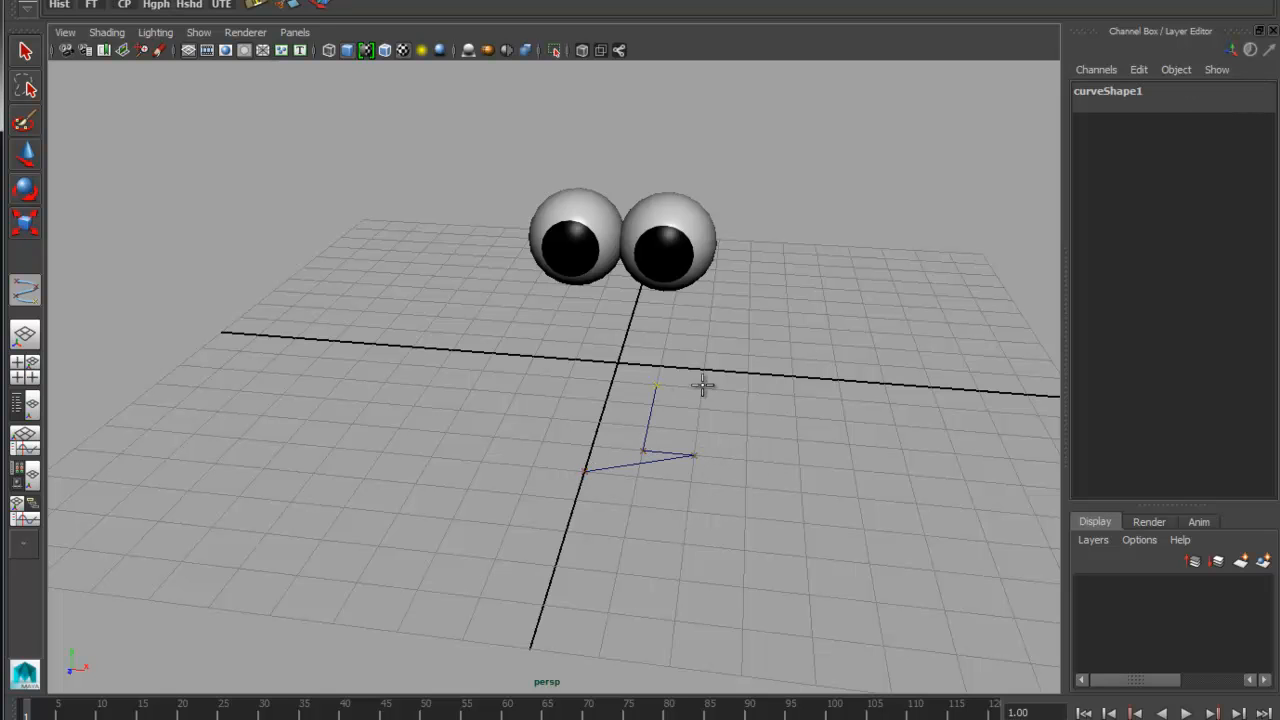
left_click(702, 388)
left_click(706, 336)
left_click(551, 325)
left_click(524, 374)
left_click(569, 377)
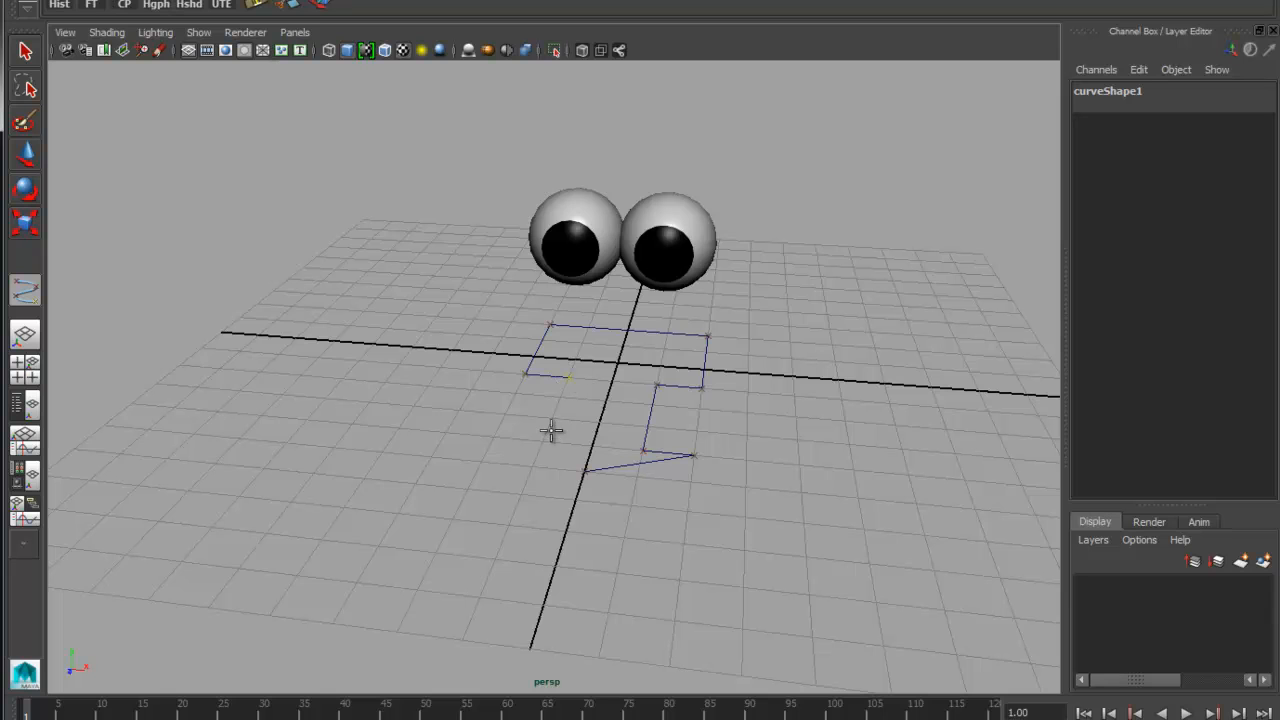
left_click(543, 441)
left_click(494, 437)
left_click(584, 471)
key("Return")
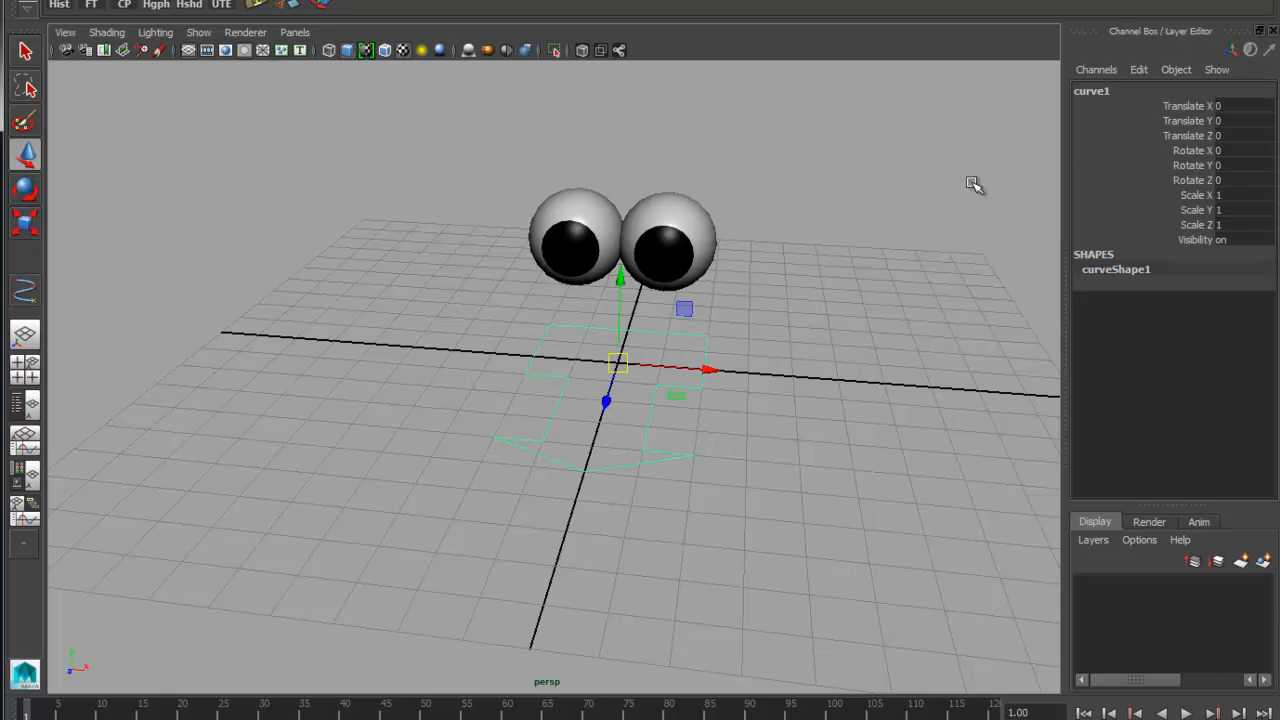
Rename the arrow-shaped curve GOD_Ctrl
double_click(1114, 90)
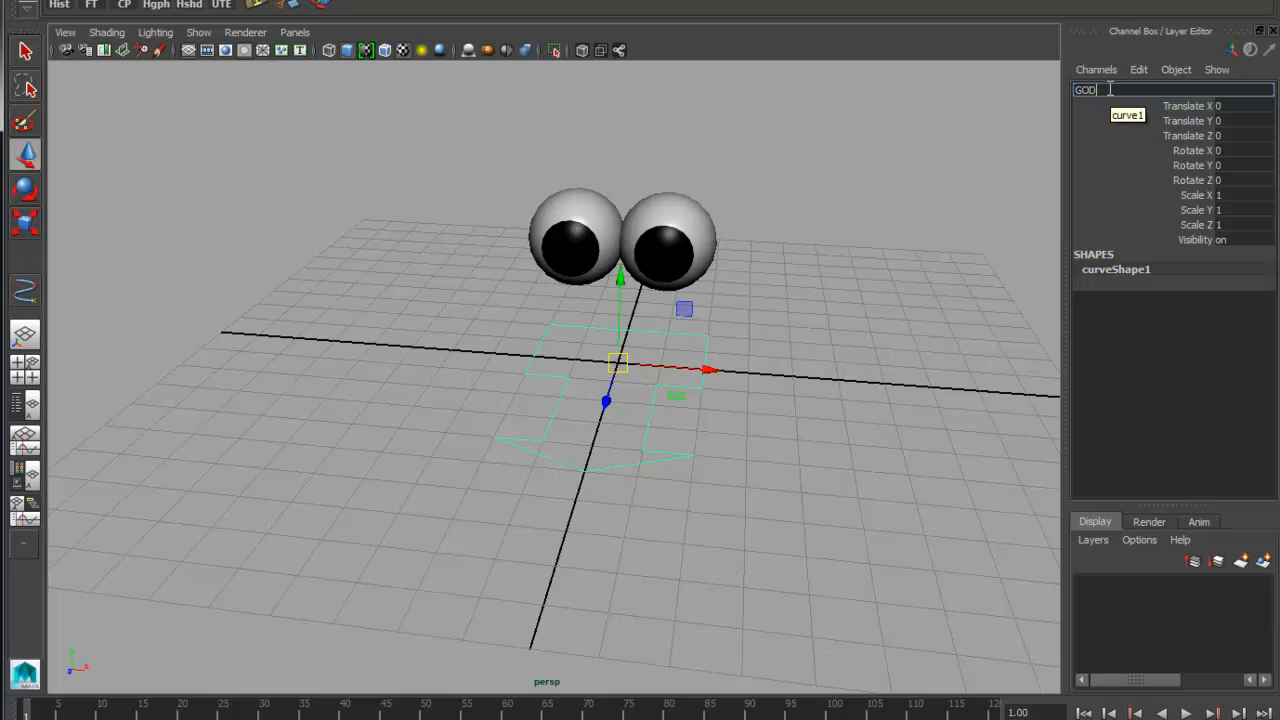
type("GOD_Ctrl")
key("Return")
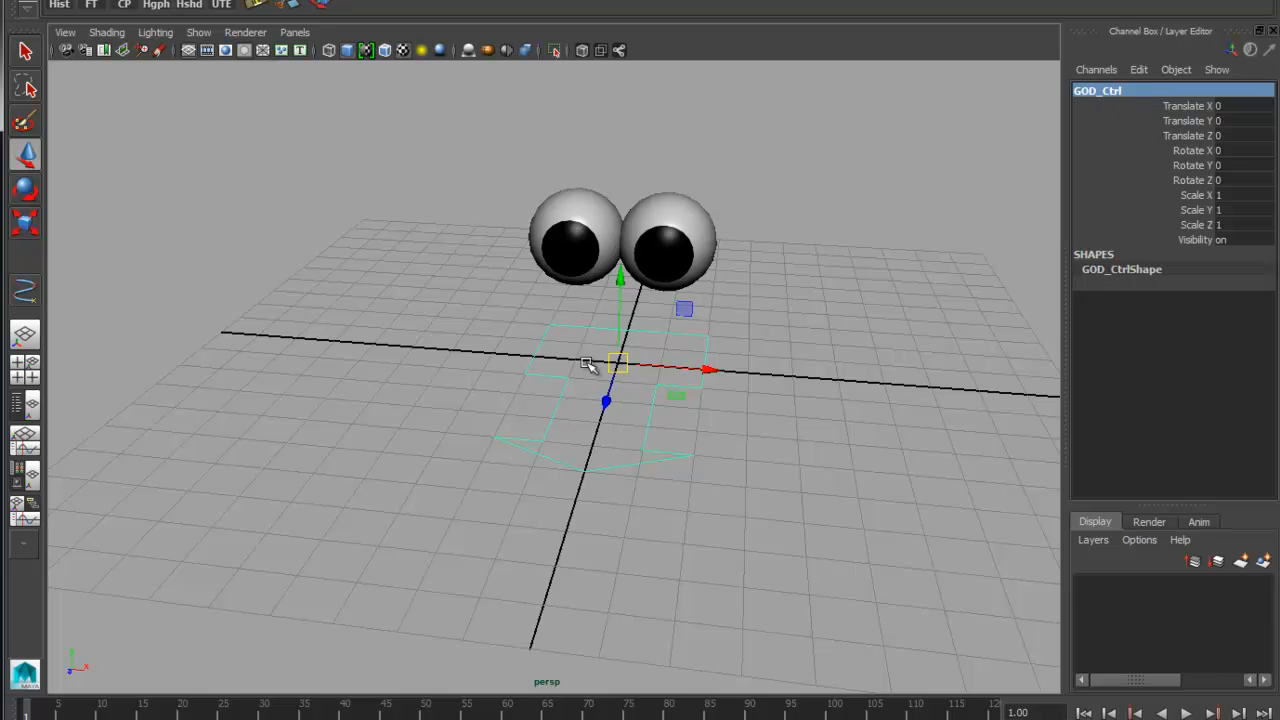
Draw a rabbit-shaped outline with two ears and a round tail in front of the eyes in the side view, using the CV Curve tool
key("space")
left_click_drag(800, 403, 850, 395)
right_click_drag(875, 357, 480, 353, "alt")
right_click_drag(770, 352, 190, 338, "alt")
middle_click_drag(519, 297, 701, 512, "alt")
right_click_drag(745, 476, 546, 397, "alt")
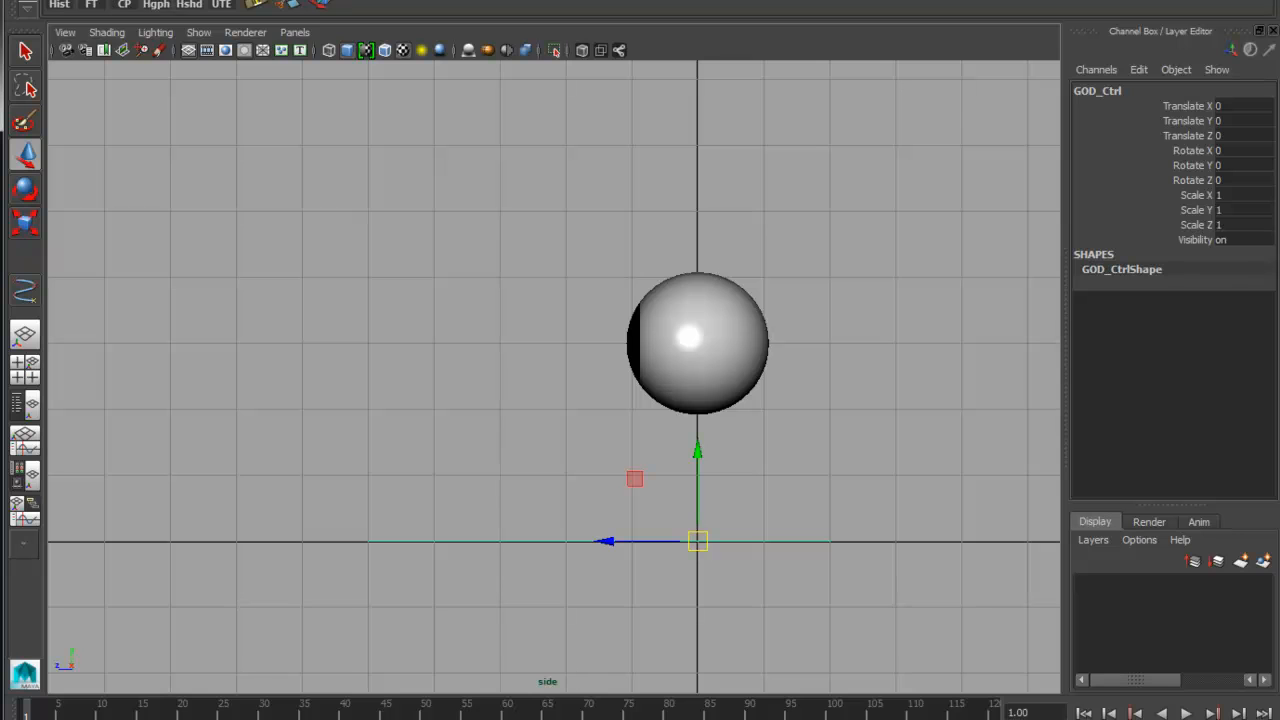
left_click(130, 0)
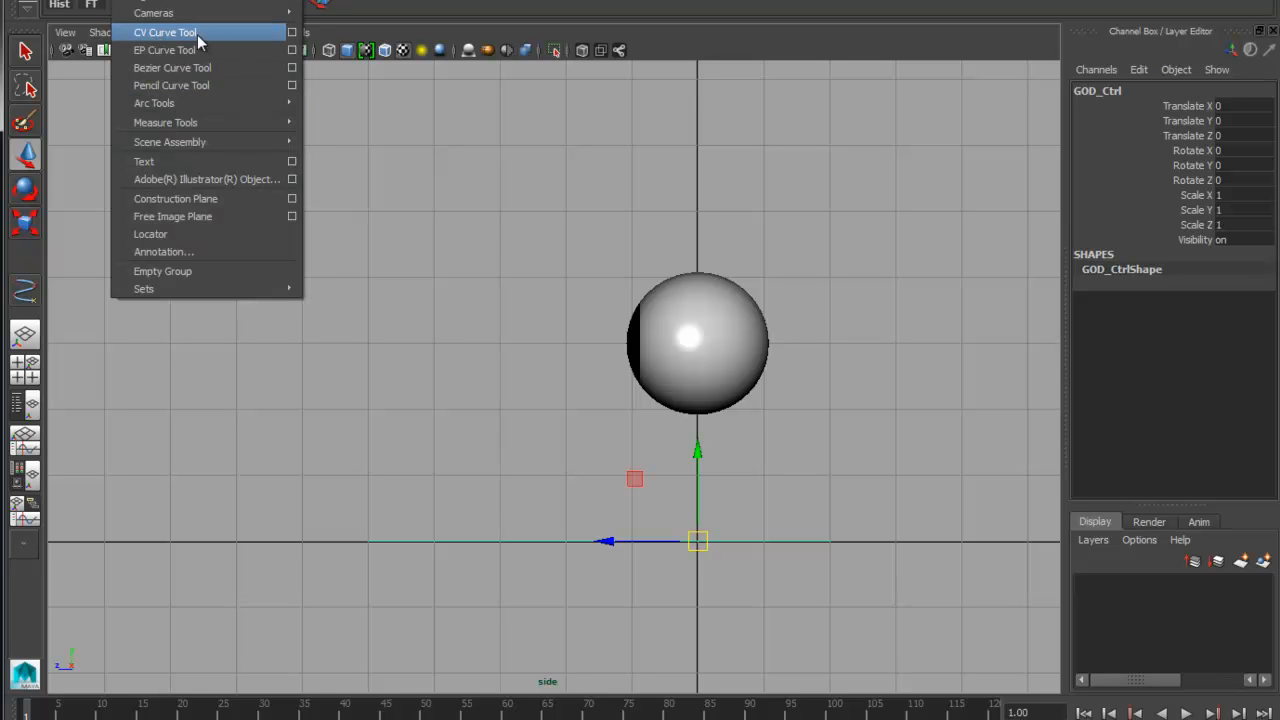
left_click(165, 32)
left_click(402, 305)
left_click(445, 241)
left_click(429, 207)
left_click(393, 202)
left_click(392, 232)
left_click(400, 262)
left_click(390, 293)
left_click(374, 258)
left_click(354, 228)
left_click(339, 241)
left_click(361, 276)
left_click(376, 296)
left_click(378, 313)
left_click(351, 319)
left_click(353, 333)
left_click(370, 335)
left_click(380, 336)
left_click(377, 352)
left_click(365, 373)
left_click(360, 393)
left_click(370, 406)
left_click(383, 413)
left_click(411, 415)
left_click(445, 412)
left_click(453, 410)
left_click(459, 390)
left_click(475, 384)
left_click(490, 379)
left_click(493, 364)
left_click(491, 348)
left_click(482, 327)
left_click(467, 333)
left_click(472, 358)
left_click(454, 335)
left_click(451, 352)
left_click(465, 364)
key("BackSpace")
key("BackSpace")
key("BackSpace")
key("BackSpace")
key("BackSpace")
key("BackSpace")
key("BackSpace")
key("BackSpace")
key("BackSpace")
key("BackSpace")
left_click(468, 409)
left_click(479, 410)
left_click(493, 399)
left_click(497, 391)
left_click(500, 377)
left_click(495, 355)
left_click(484, 350)
left_click(473, 352)
left_click(465, 372)
left_click(461, 354)
left_click(460, 331)
left_click(449, 323)
left_click(432, 337)
left_click(416, 328)
left_click(413, 312)
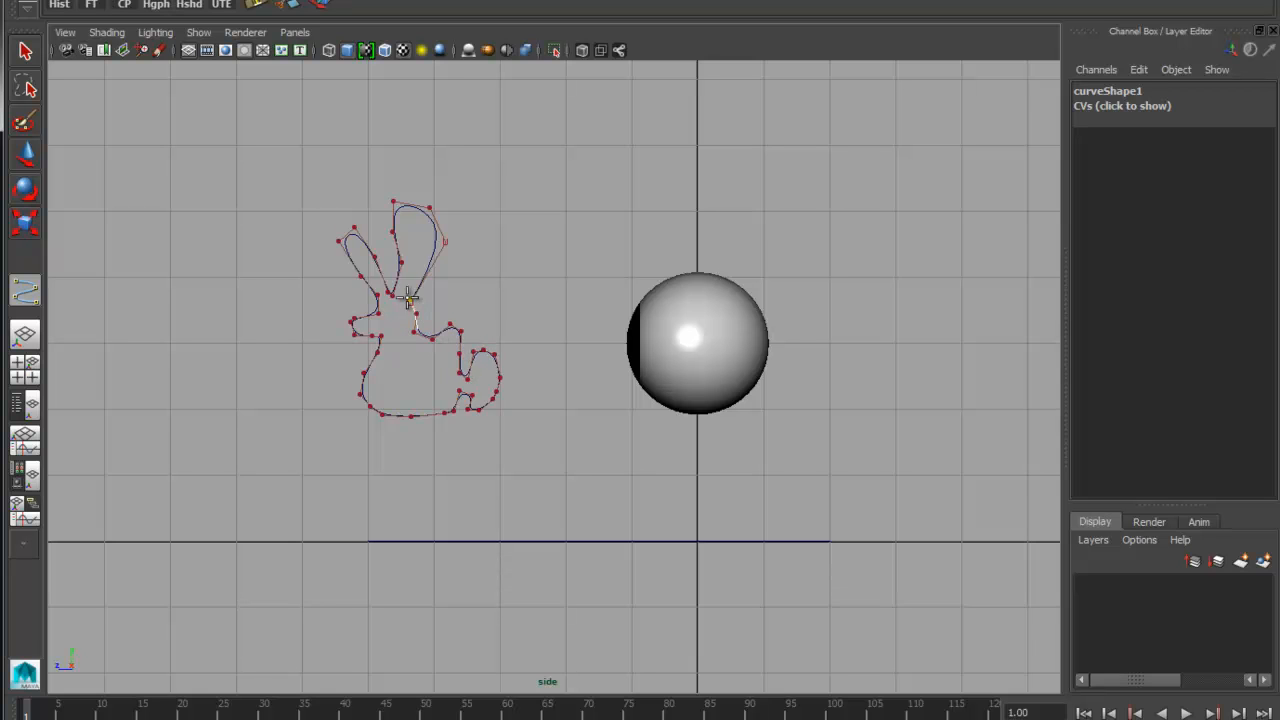
key("w")
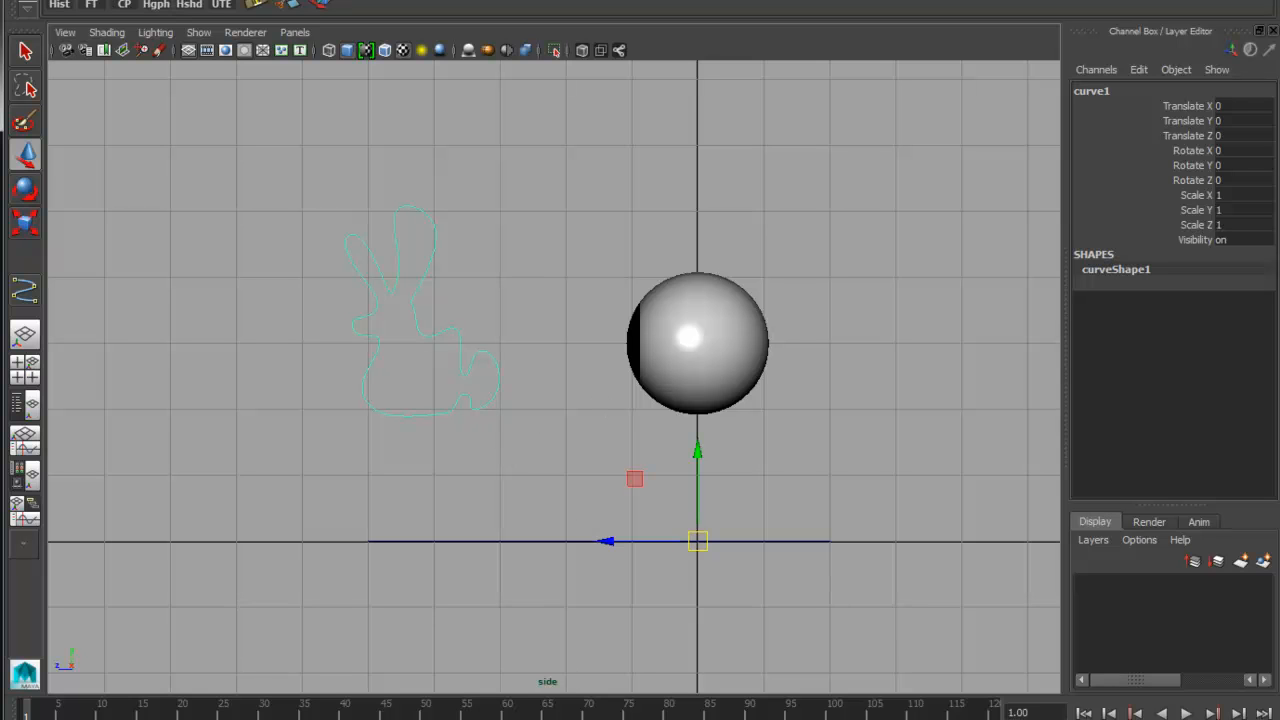
Center the rabbit curve's pivot, snap the curve to the front tip of GOD_Ctrl, and freeze its transformations
left_click(125, 5)
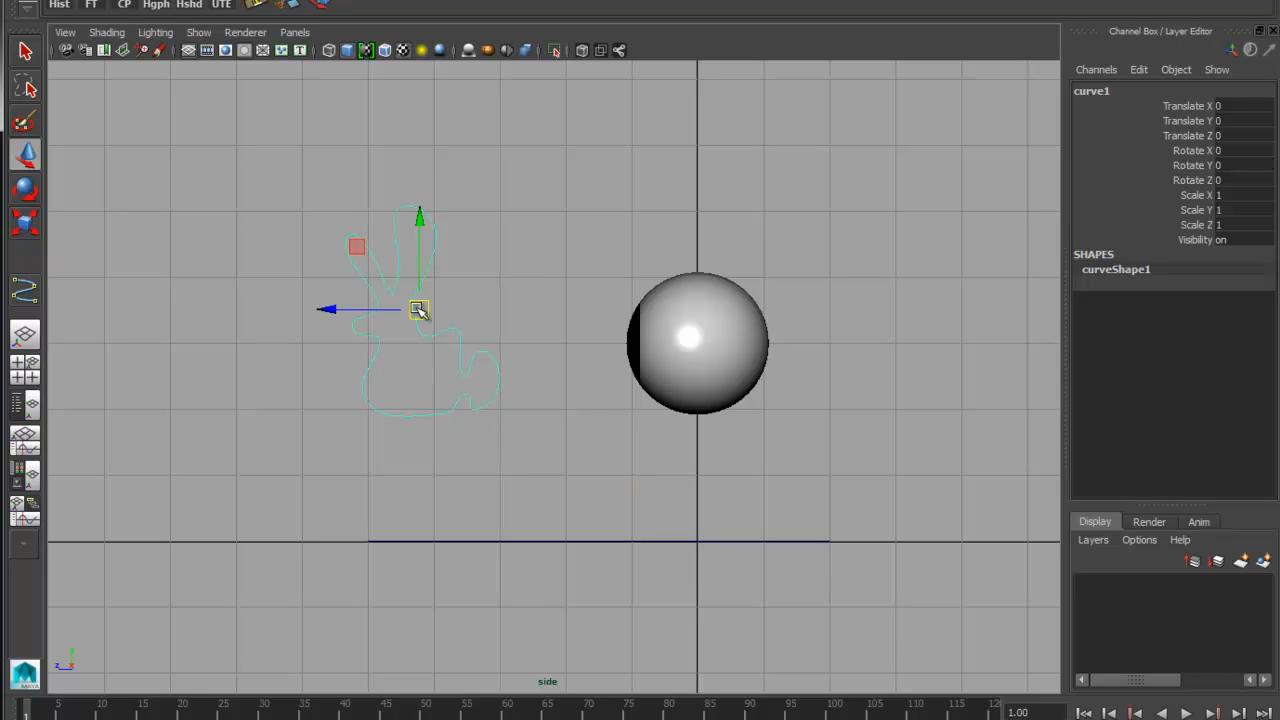
left_click_drag(418, 309, 368, 541)
left_click(89, 3)
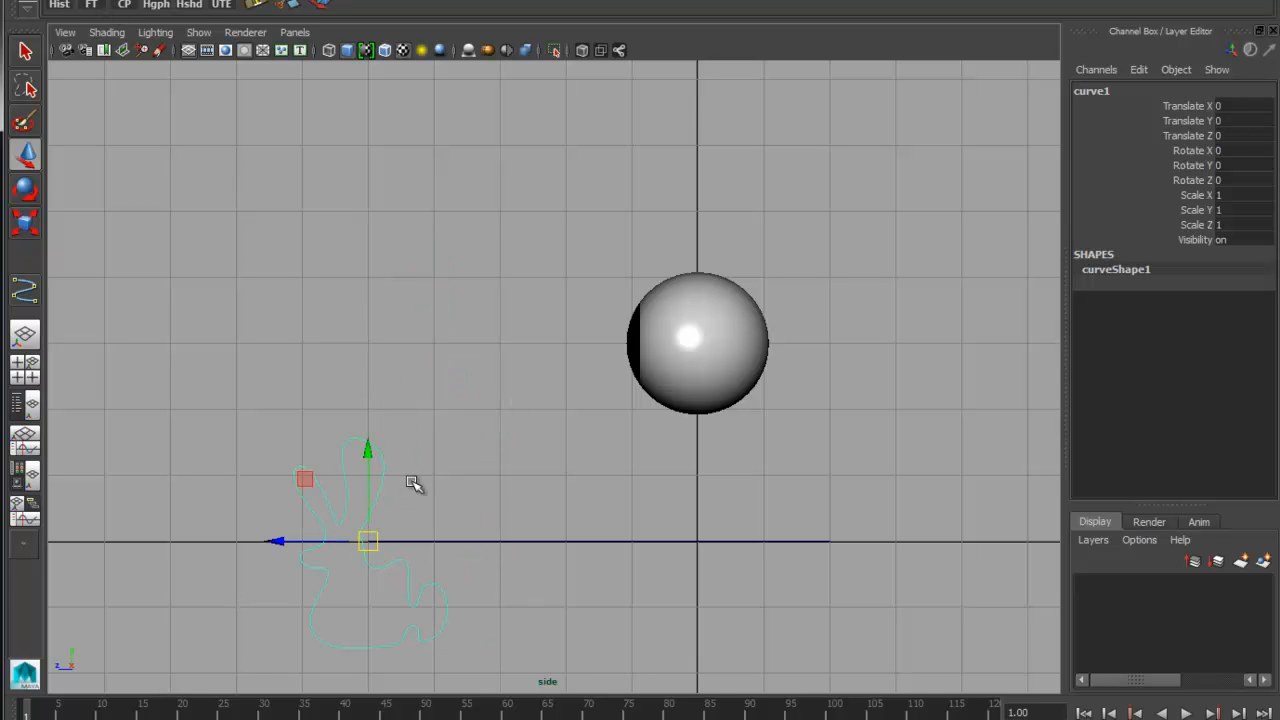
Raise the rabbit curve 30 units to the eyeballs' height, scale it down uniformly, and move it farther in front of the eyes
left_click_drag(368, 475, 360, 294)
key("r")
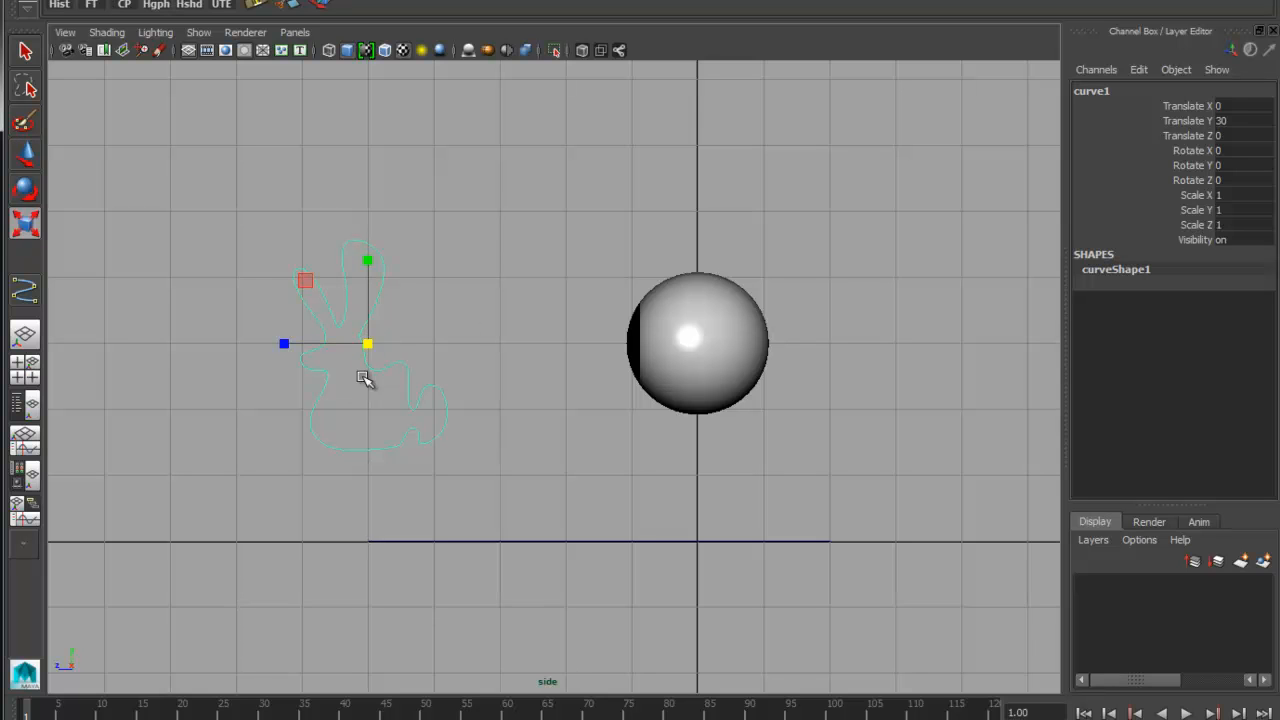
left_click_drag(371, 349, 157, 337)
key("w")
middle_click_drag(395, 368, 550, 372, "alt")
Freeze the rabbit curve's transformations and rename it Eye_Interest
left_click(92, 6)
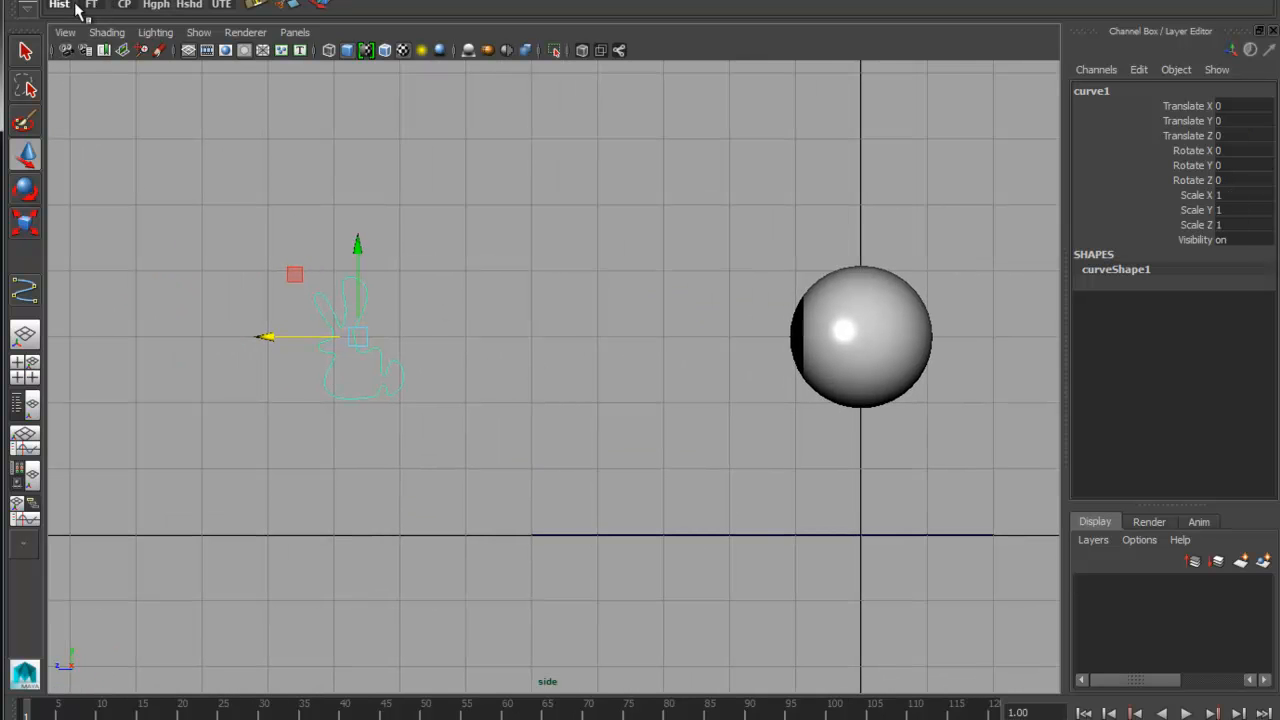
double_click(1157, 90)
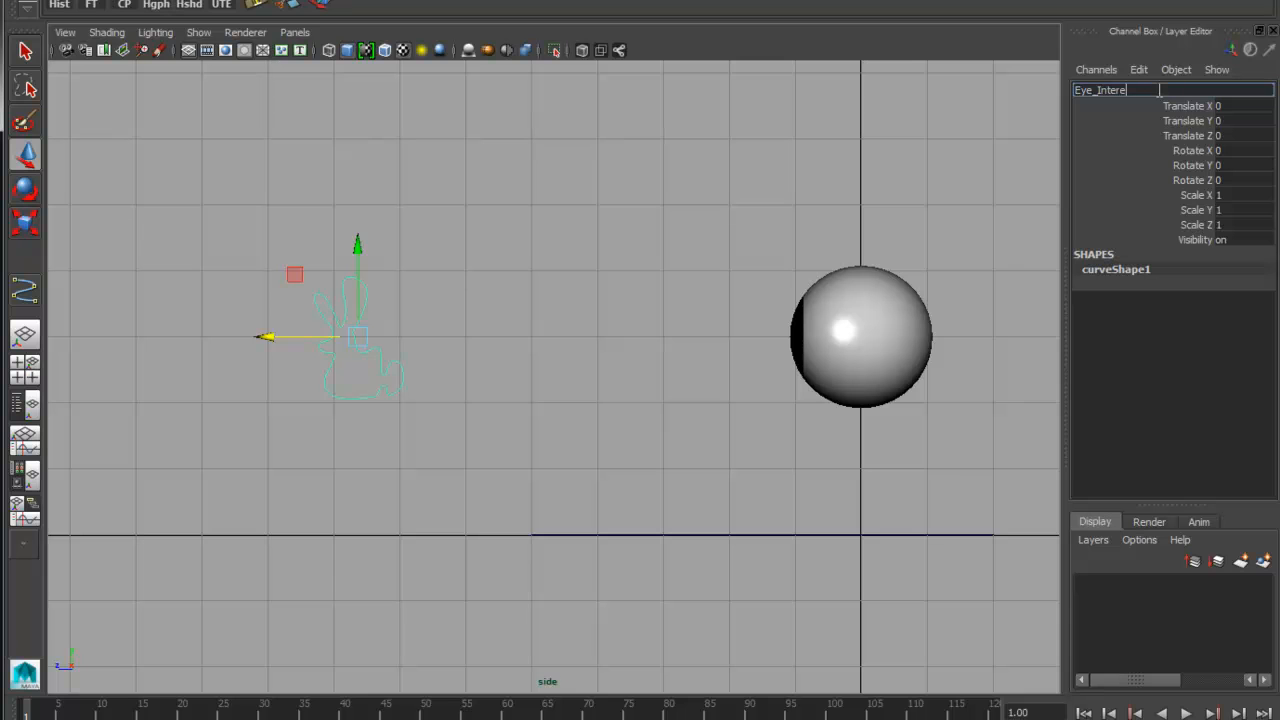
key("Return")
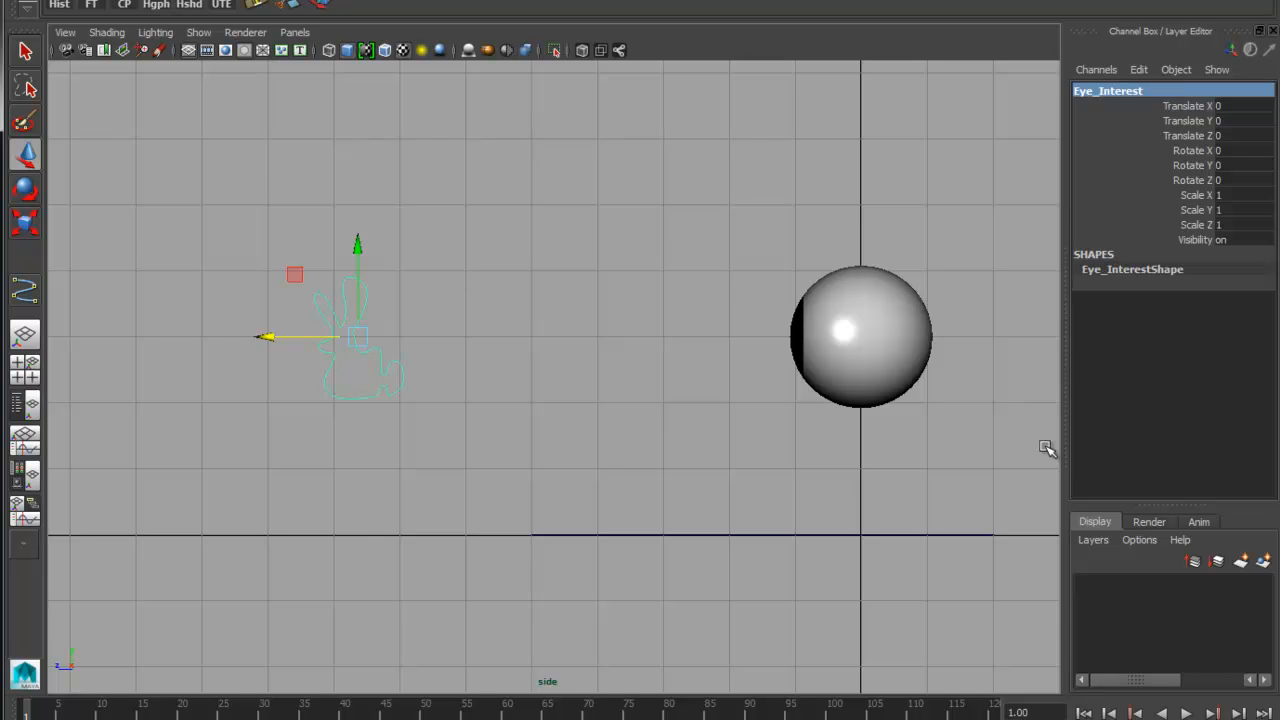
Draw a closed, pointed eye-shaped outline, four grid squares wide and two high, above the eyeballs in the side view with the CV Curve tool
key("space")
mouse_move(551, 334)
left_mouse_down()
mouse_move(550, 320)
mouse_move(560, 334)
left_mouse_up()
middle_click_drag(960, 423, 860, 443, "alt")
right_click_drag(860, 443, 624, 443, "alt")
middle_click_drag(830, 426, 680, 412, "alt")
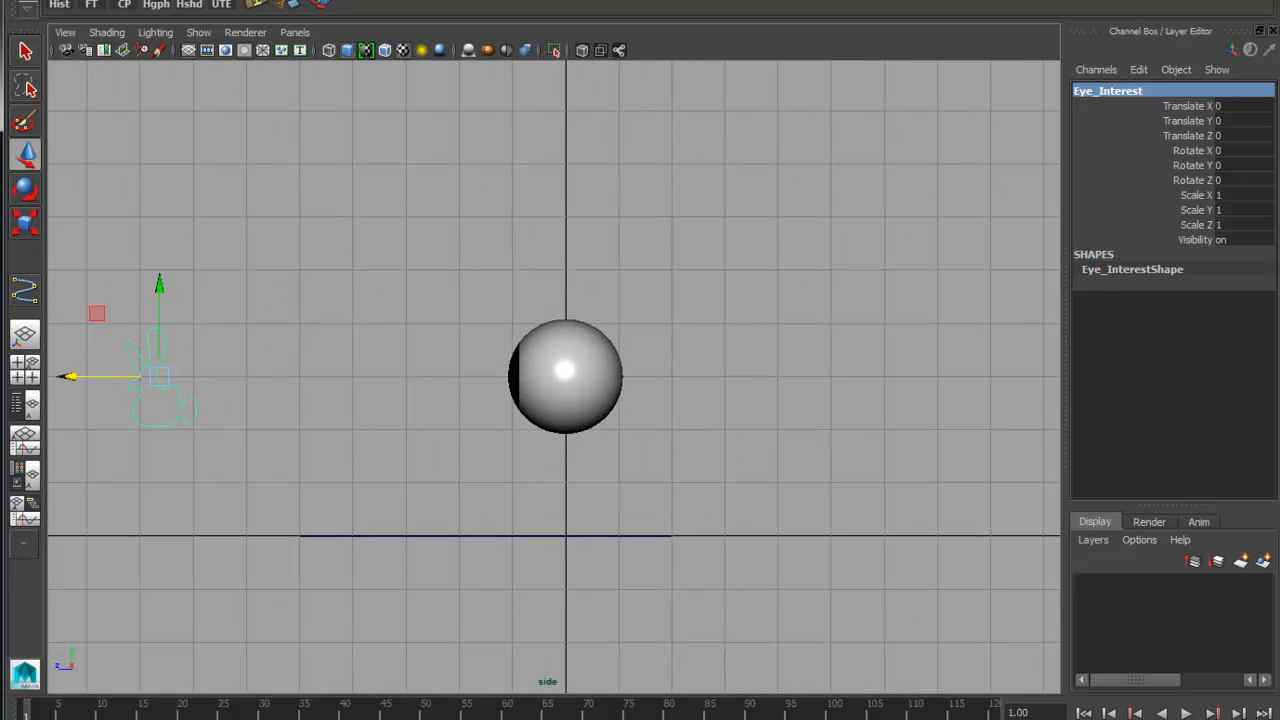
left_click(128, 1)
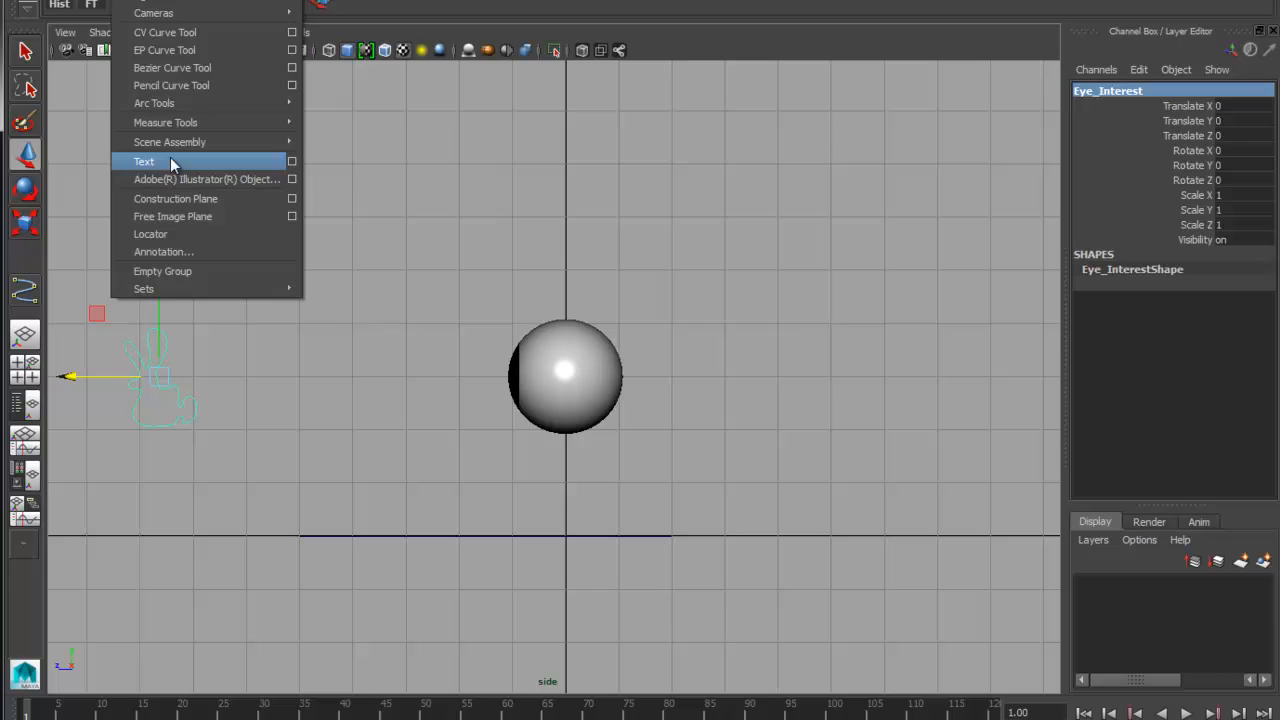
left_click(159, 37)
middle_click_drag(689, 328, 689, 477, "alt")
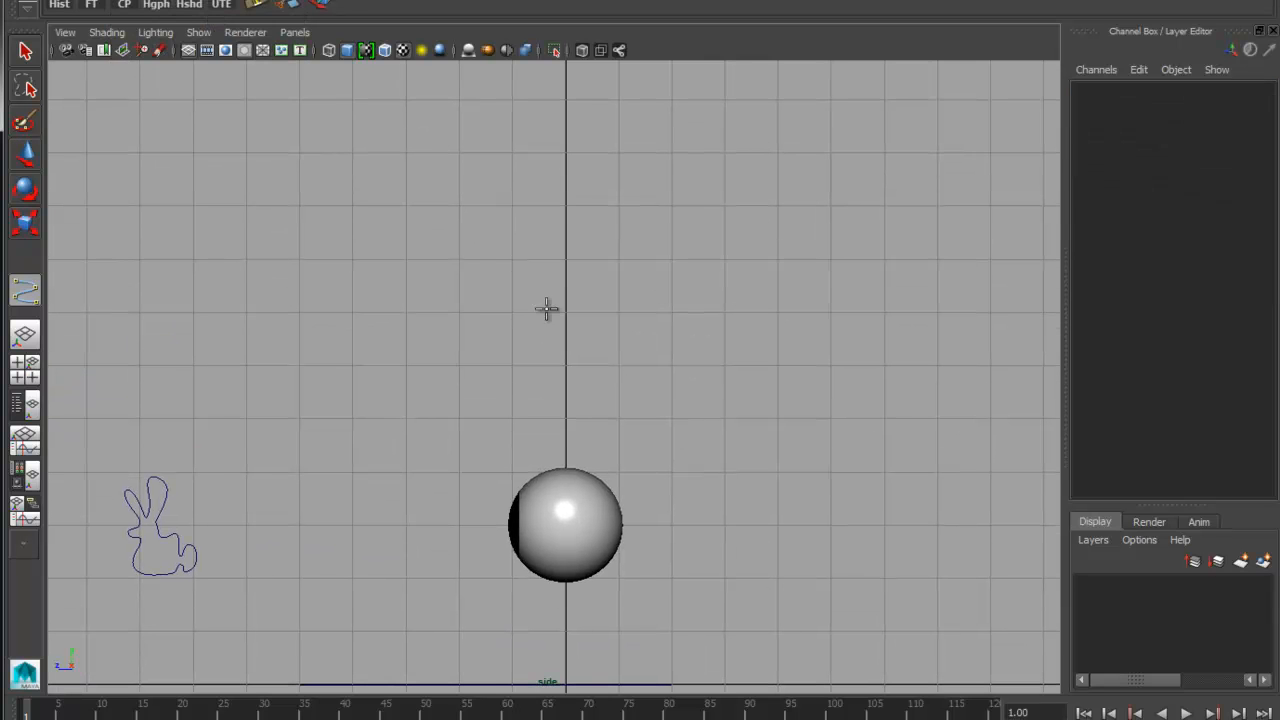
left_click(459, 313)
left_click(512, 365)
left_click(565, 365)
left_click(619, 365)
left_click(671, 311)
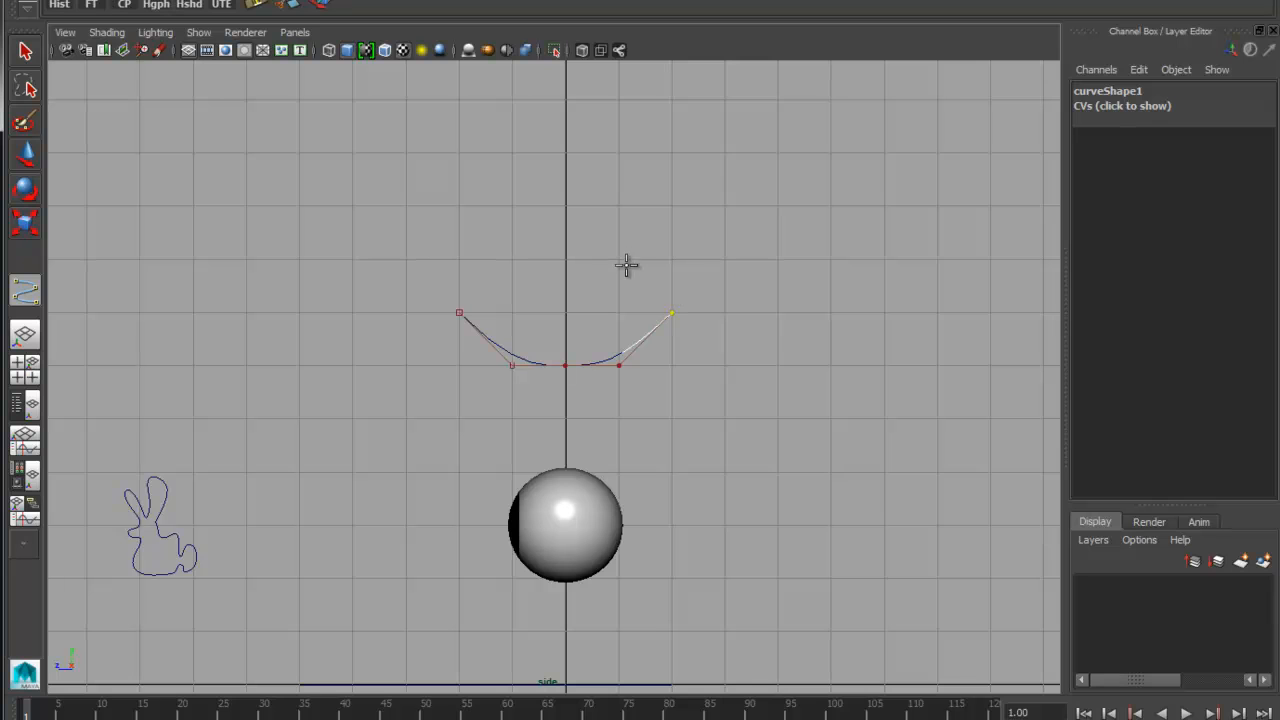
left_click(565, 260)
left_click(512, 260)
left_click(459, 313)
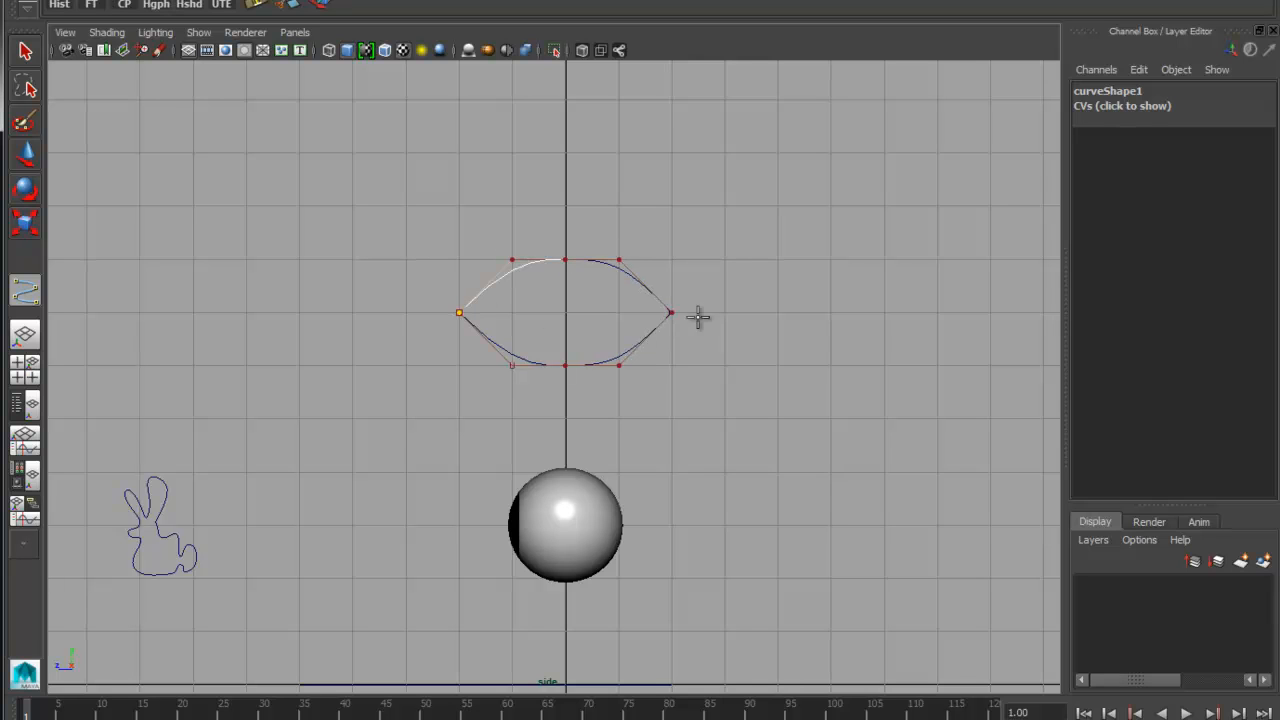
key("w")
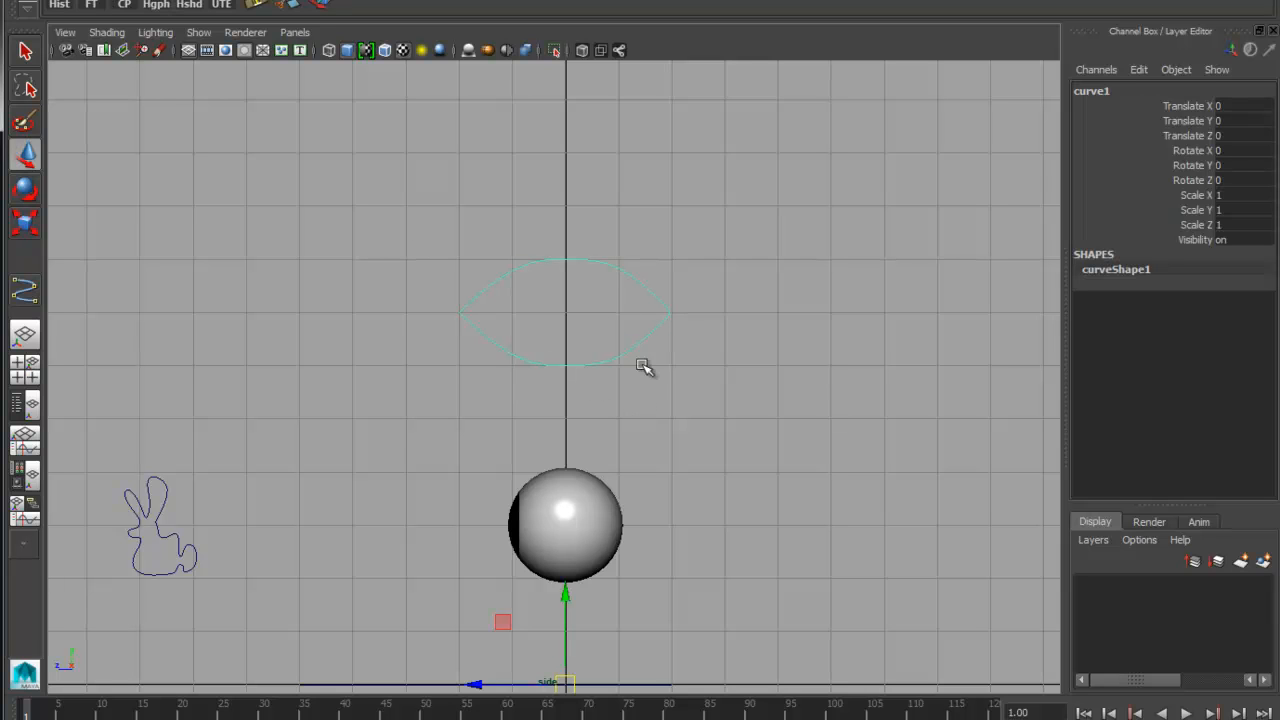
Center the pivot of the eye-shaped curve
left_click(125, 6)
right_click_drag(577, 305, 584, 262, "alt")
middle_click_drag(584, 262, 631, 227, "alt")
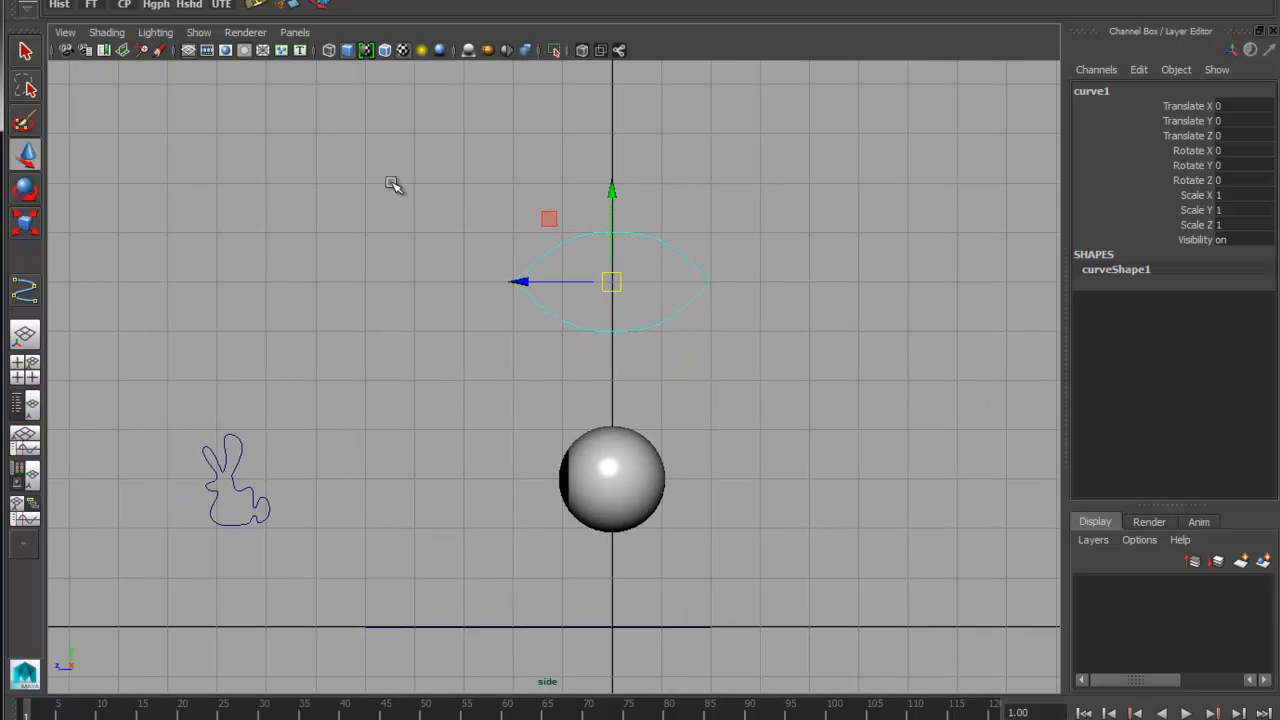
Open the Hypergraph Hierarchy, check its node display options, and fit its window beside the eye-shaped curve
left_click(163, 8)
middle_click_drag(757, 340, 737, 240, "alt")
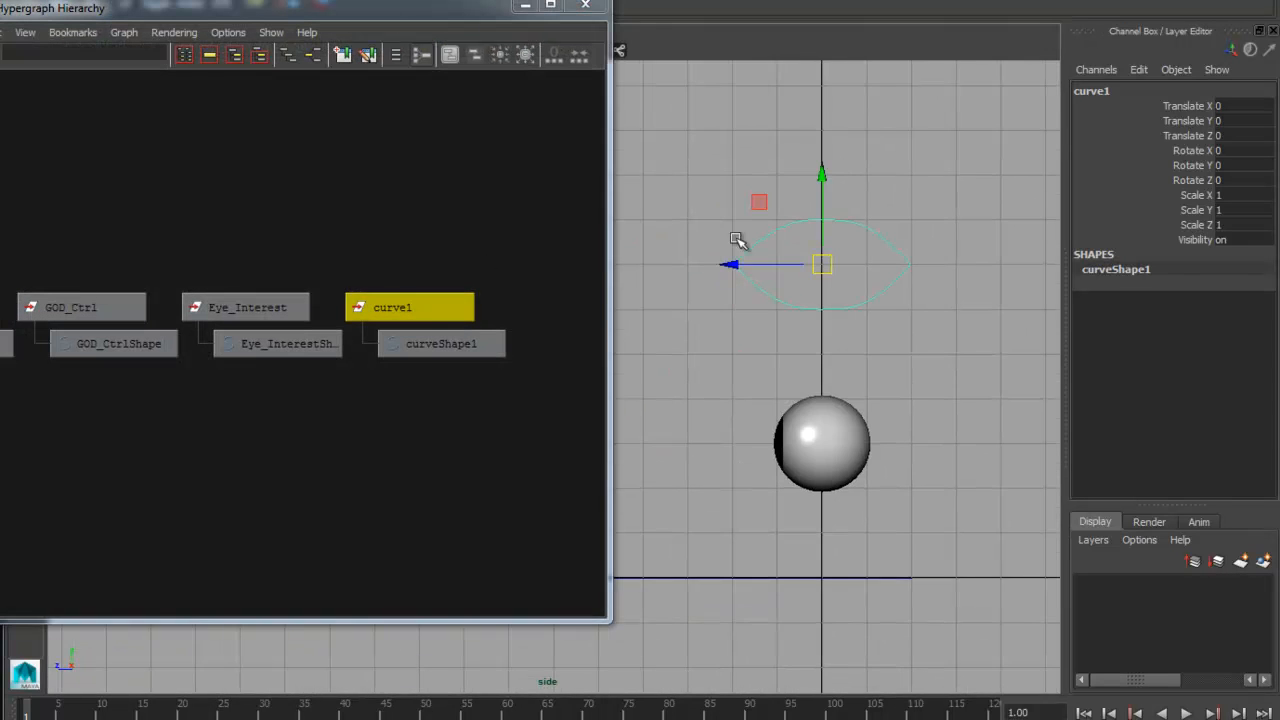
left_click_drag(609, 128, 486, 120)
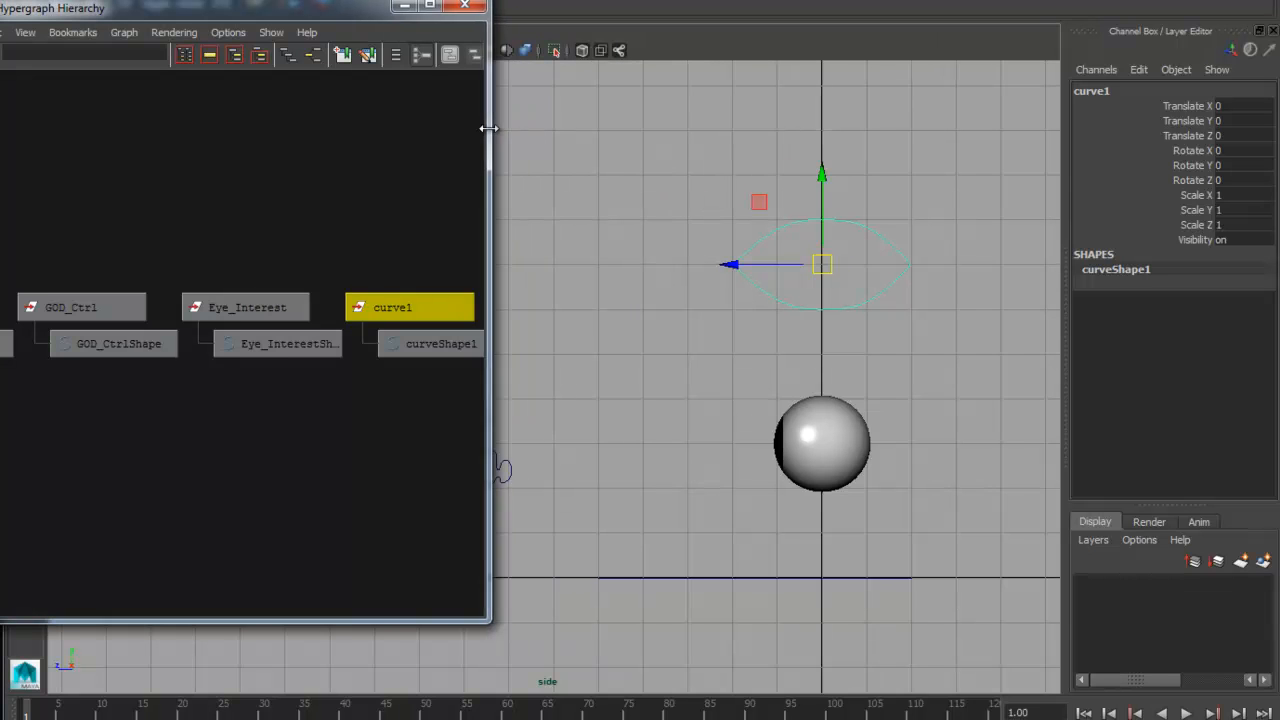
middle_click_drag(357, 257, 200, 251, "alt")
left_click(220, 33)
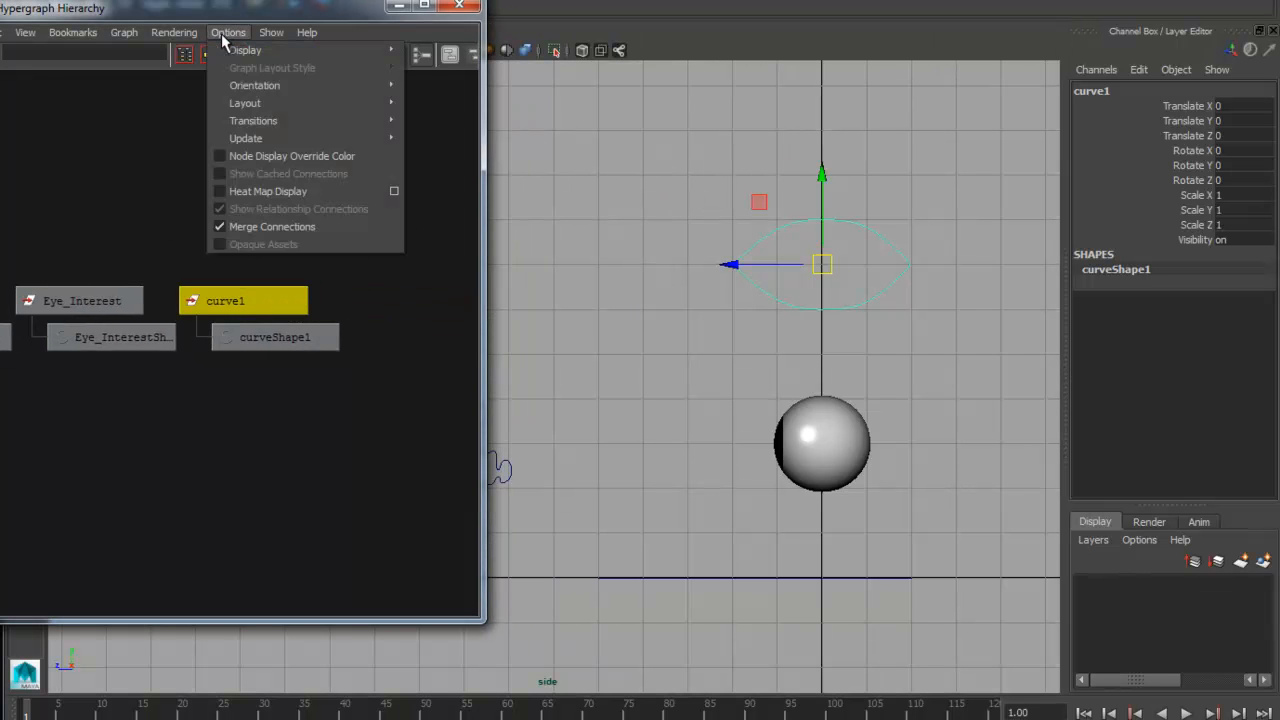
mouse_move(243, 50)
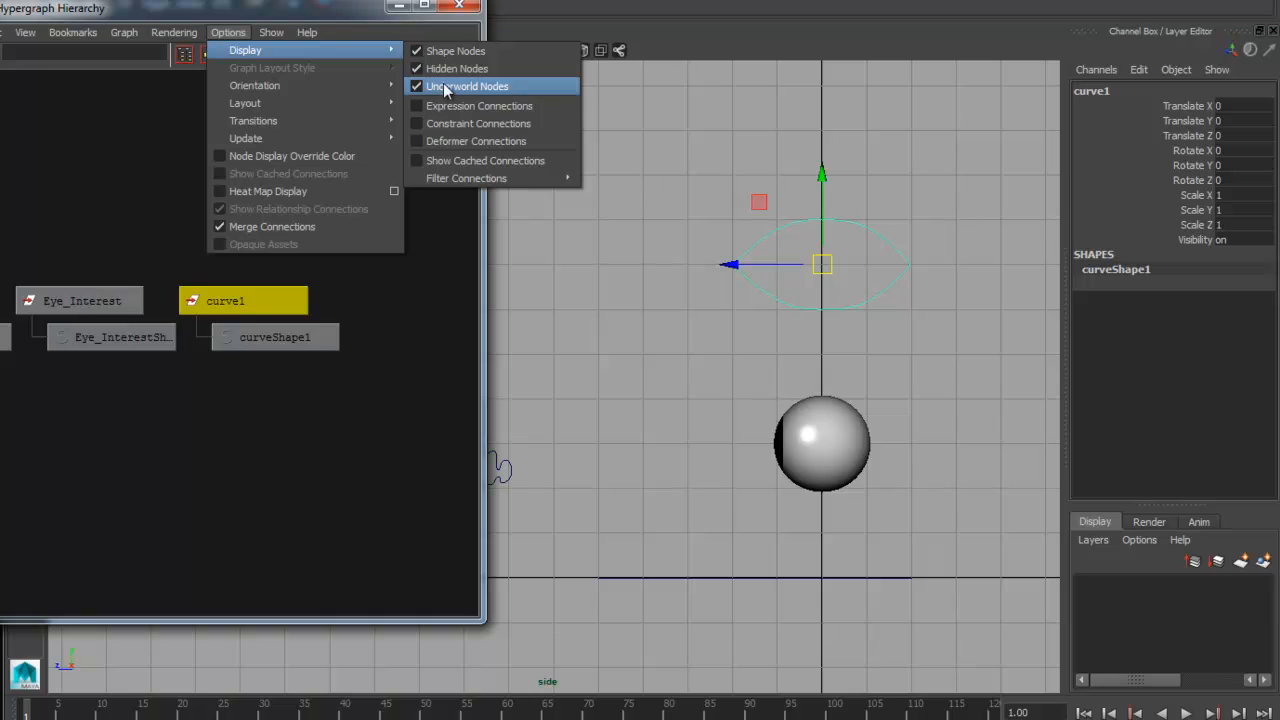
right_click_drag(915, 275, 855, 266, "alt")
middle_click_drag(855, 266, 849, 298, "alt")
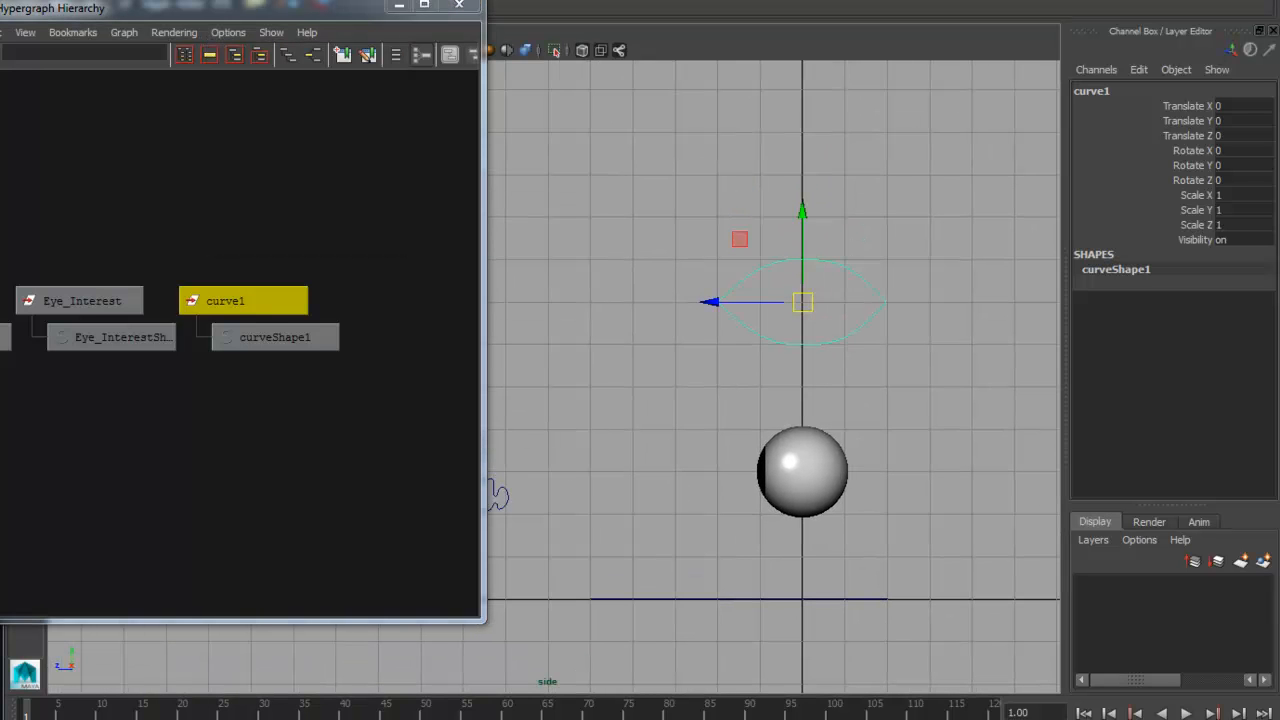
left_click_drag(232, 5, 233, 66)
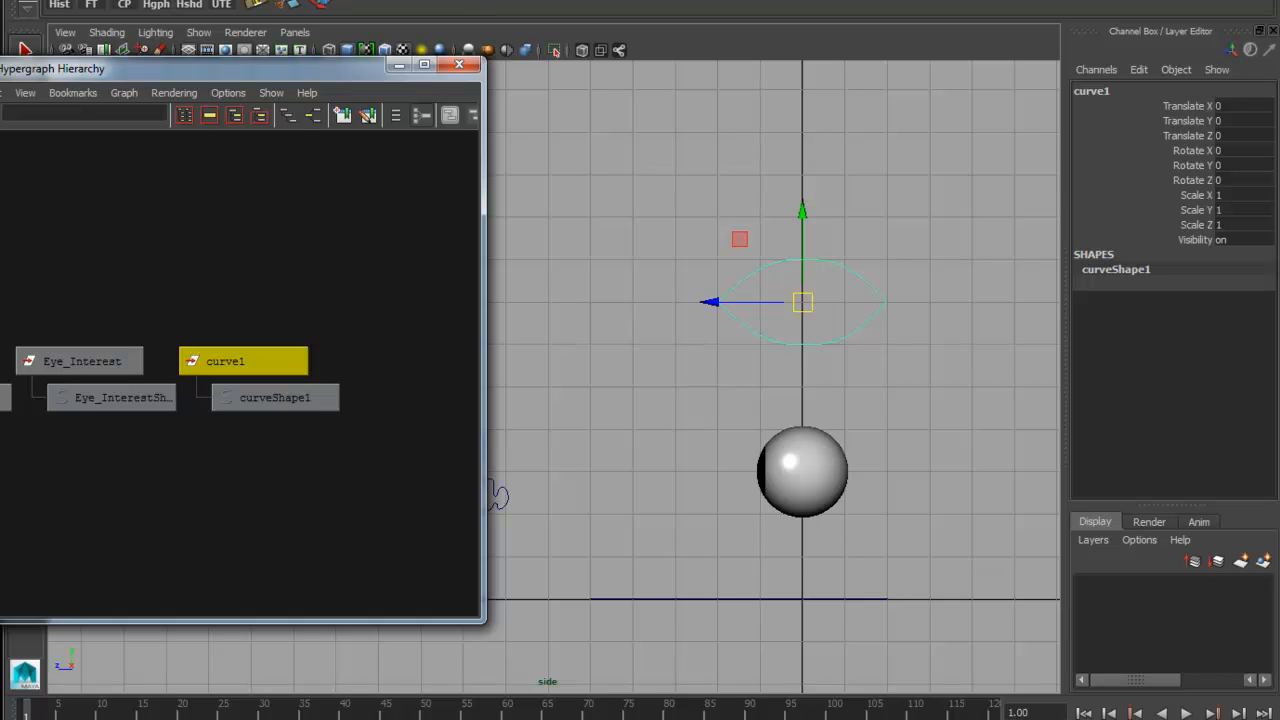
Create a NURBS circle at the origin
left_click(130, 0)
mouse_move(170, 0)
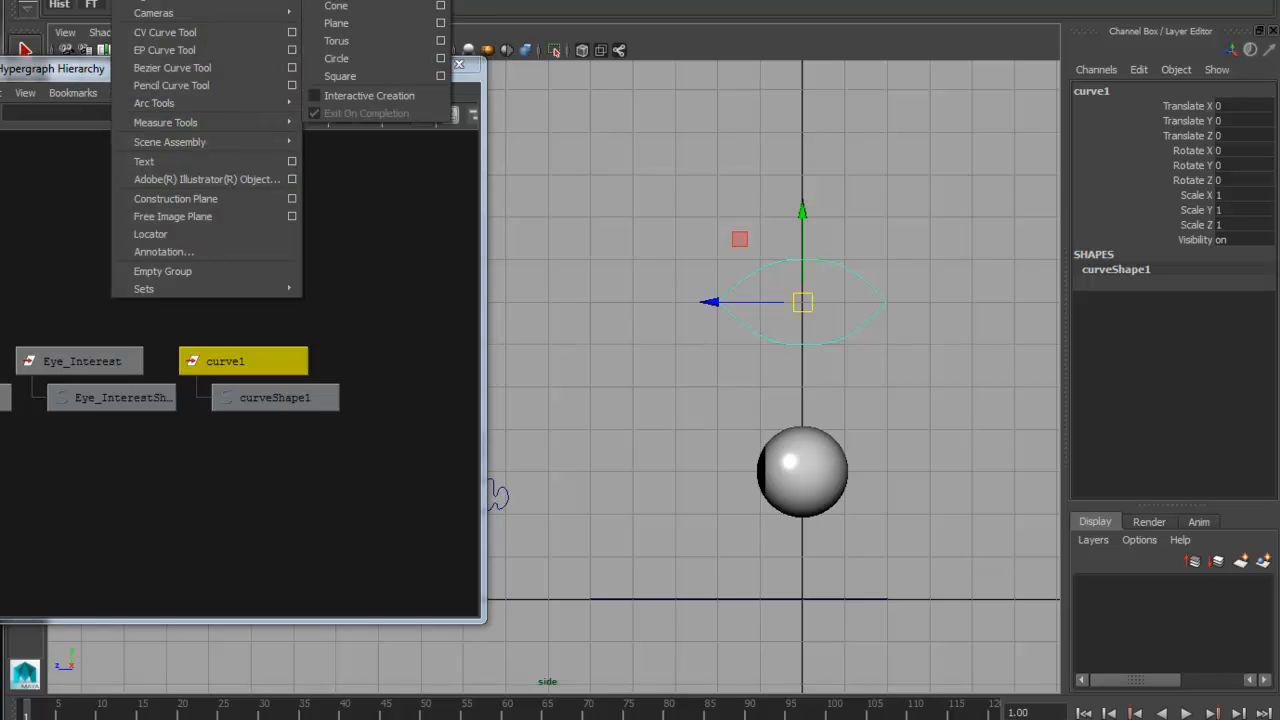
left_click(334, 60)
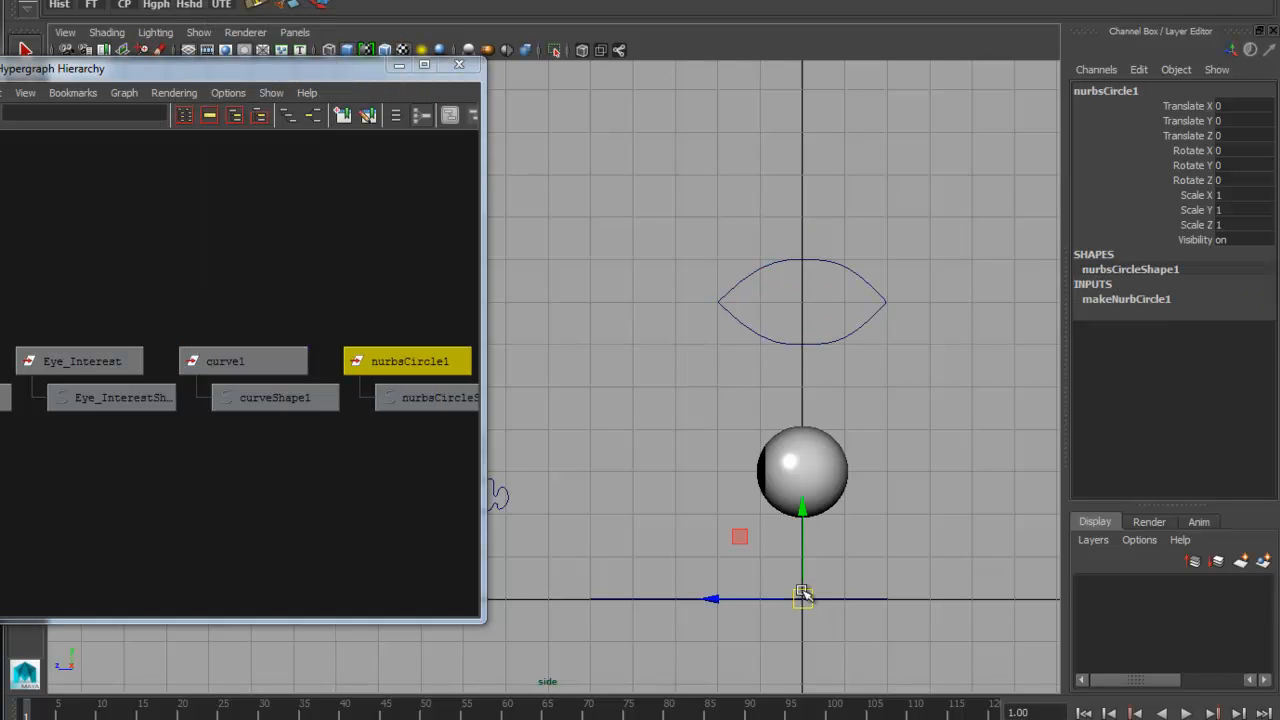
key("e")
left_click_drag(834, 563, 798, 650)
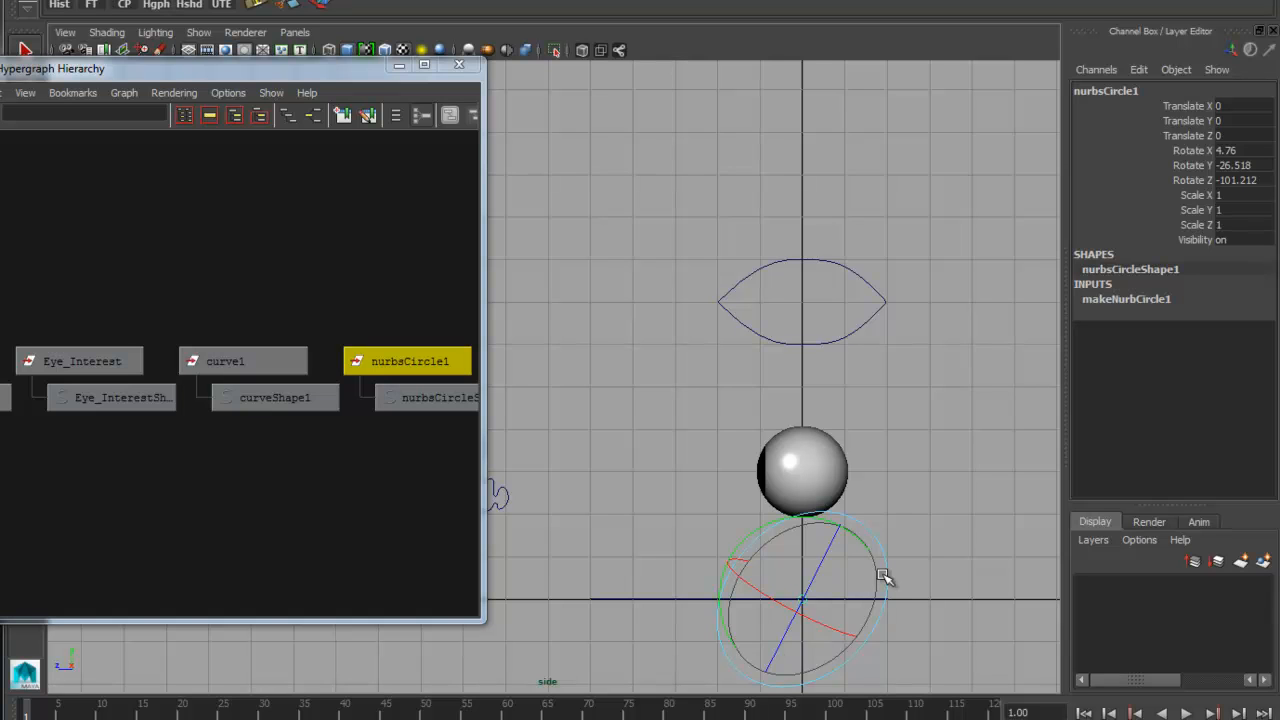
key("ctrl+z")
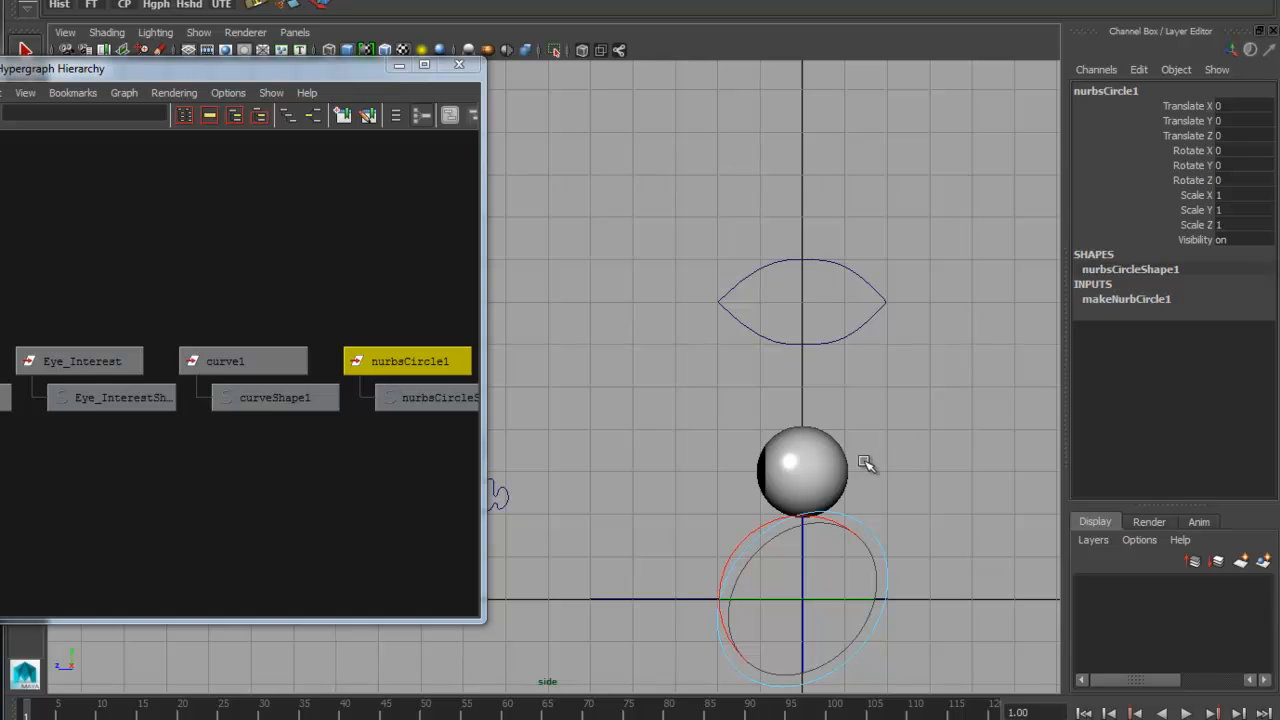
Scale the circle uniformly to about 21 and rotate it -90 degrees around Z so it faces the side view
key("r")
left_click_drag(803, 600, 893, 597)
key("e")
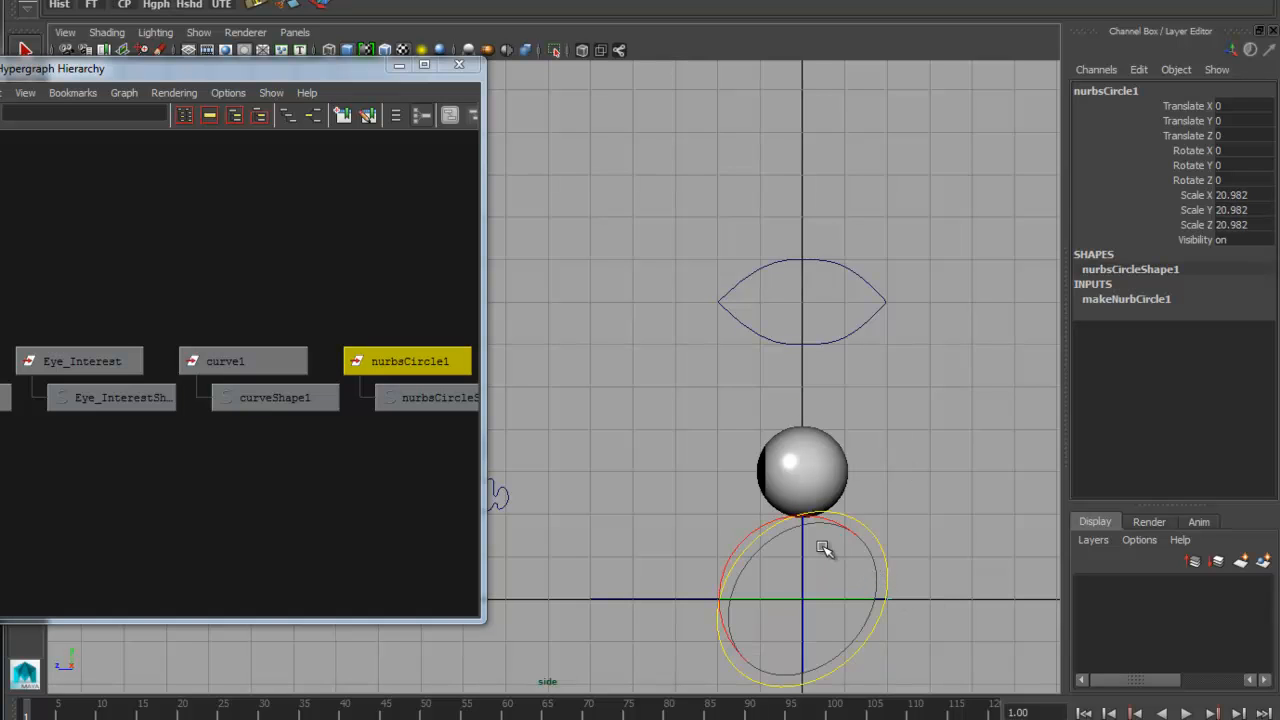
left_click_drag(805, 559, 792, 671)
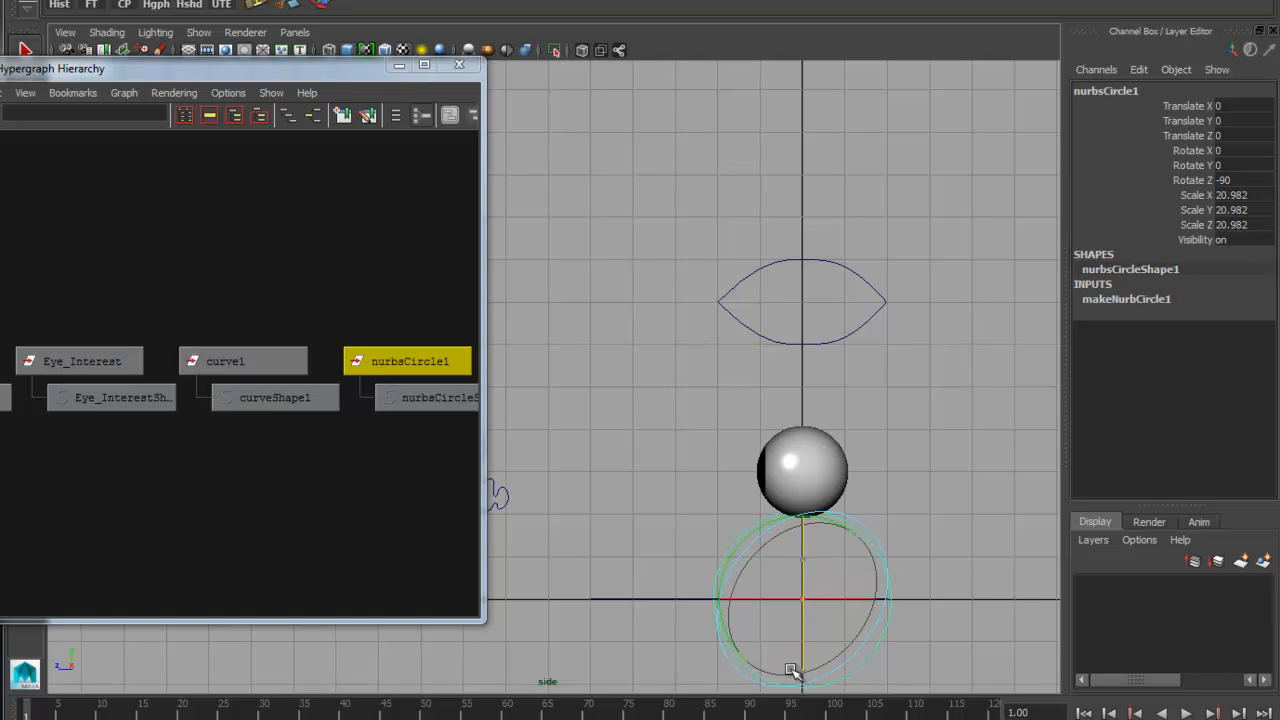
Freeze the circle's transformations and delete its construction history
left_click(91, 5)
left_click(59, 5)
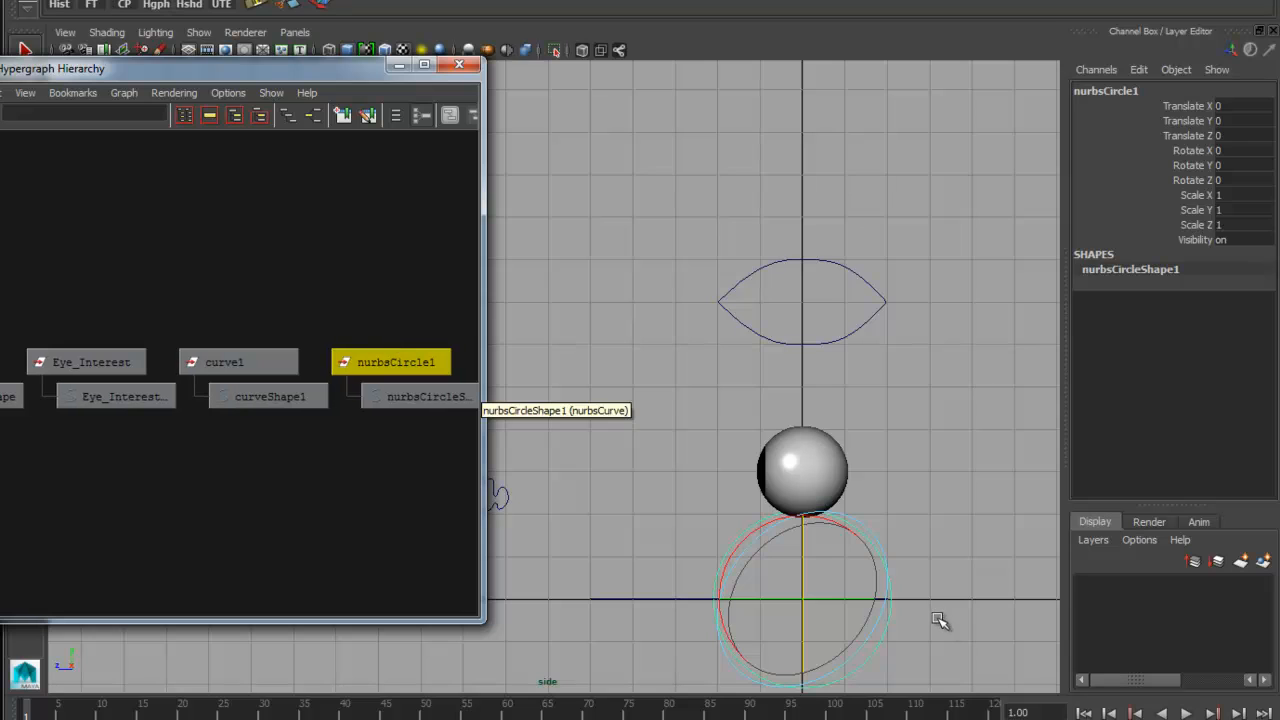
left_click(905, 630)
left_click(890, 595)
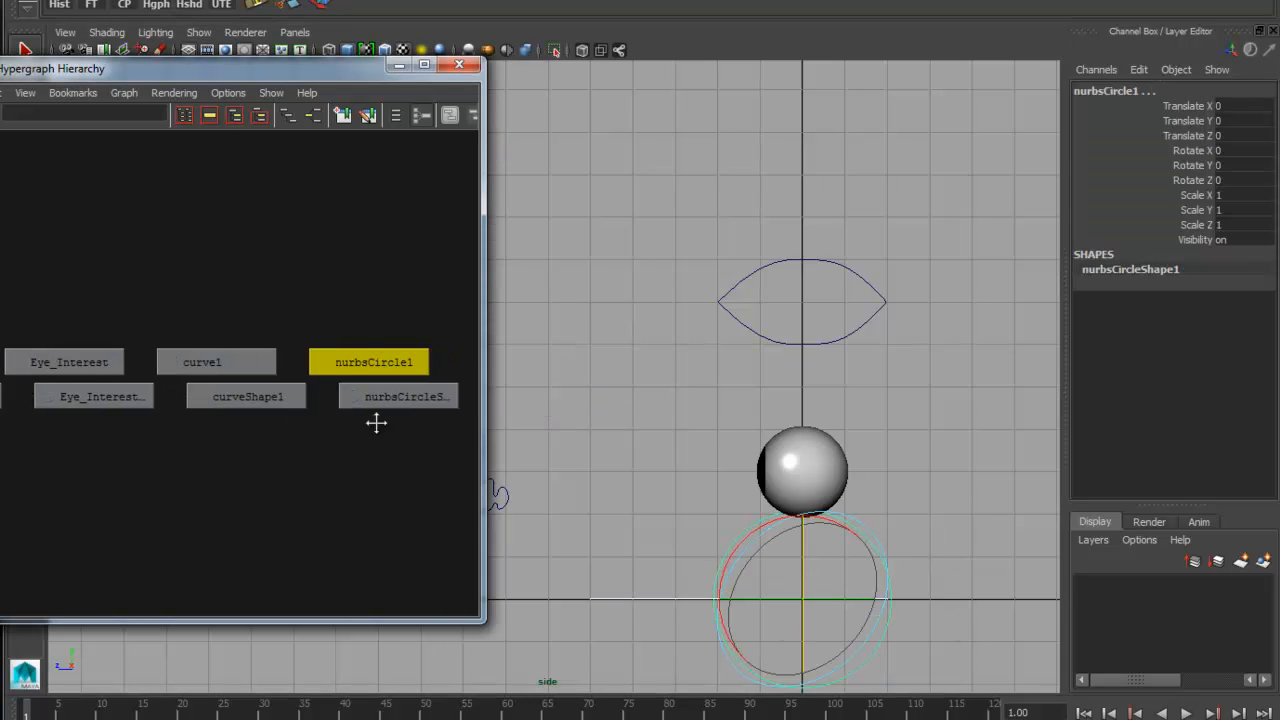
Parent the circle's shape node nurbsCircleShape1 under the curve1 transform alongside curveShape1
left_click(349, 397)
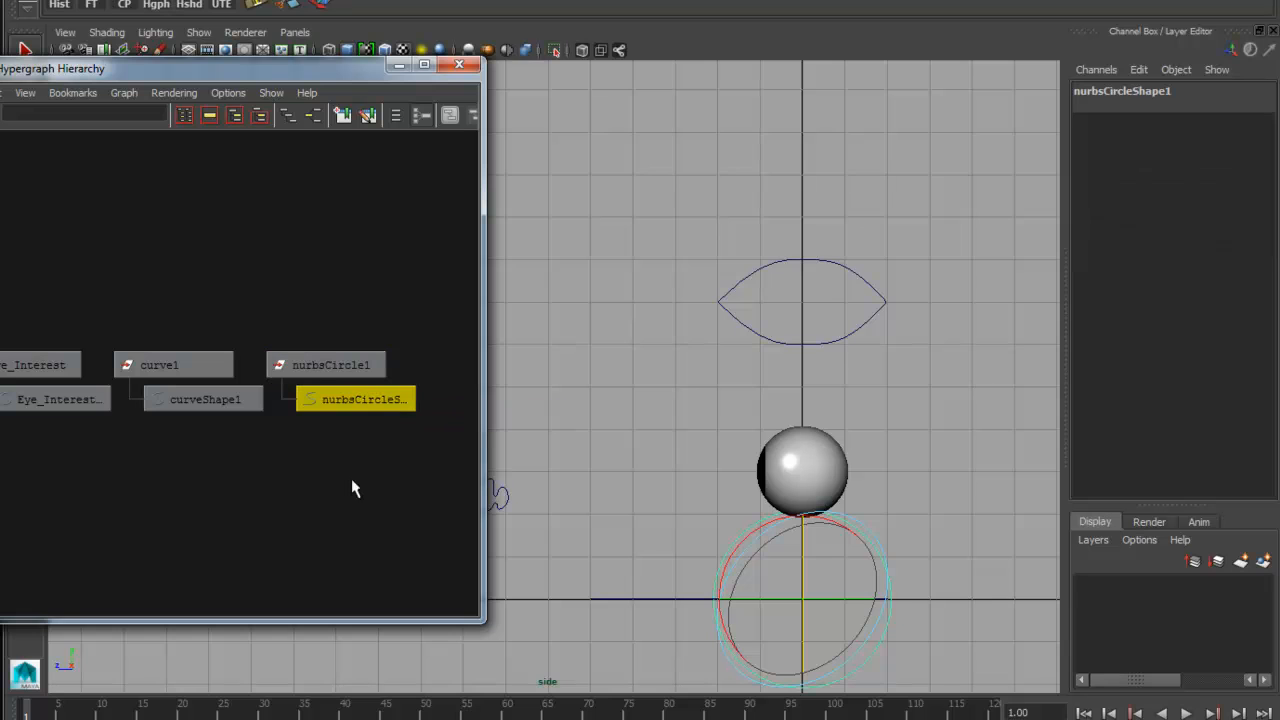
left_click(172, 367)
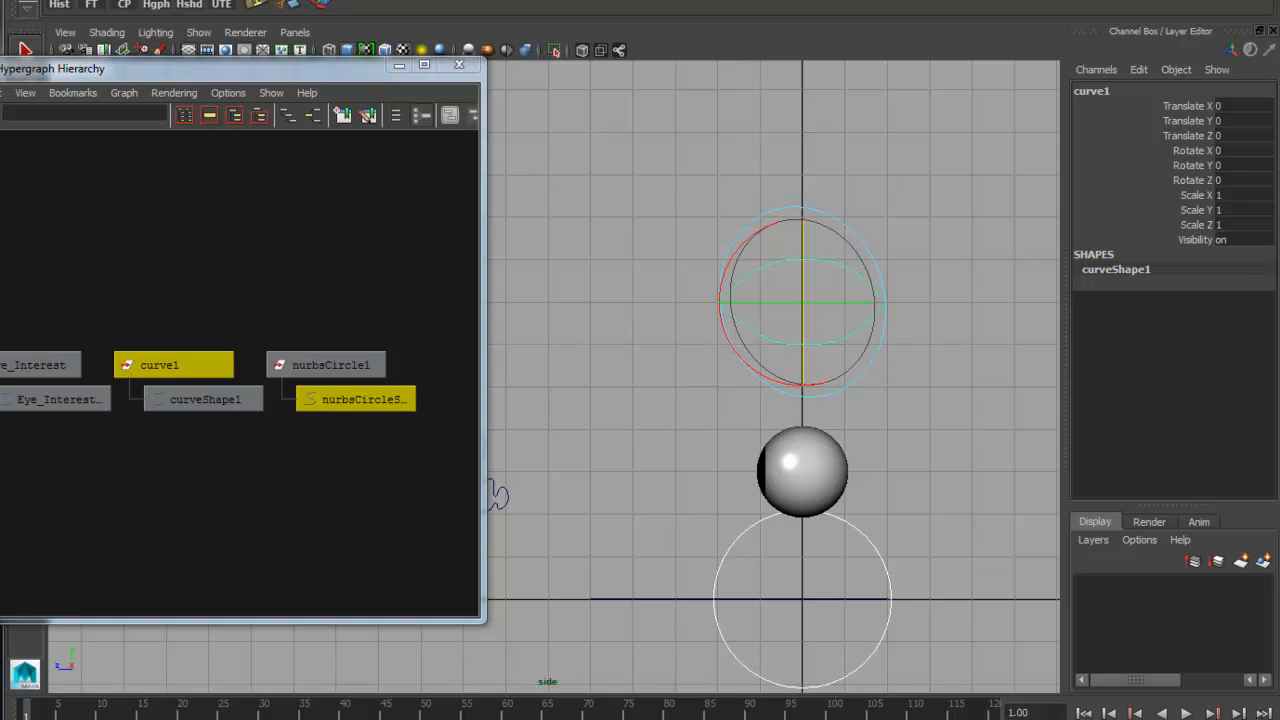
key("Return")
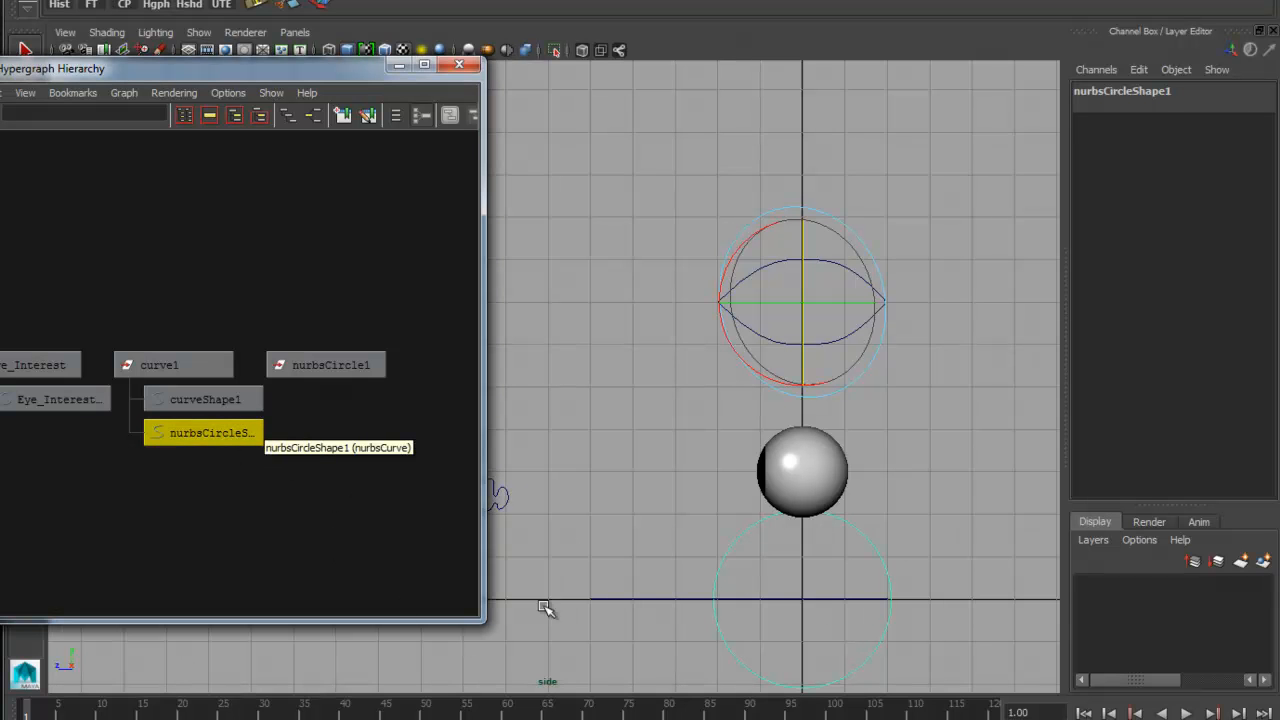
left_click(214, 362)
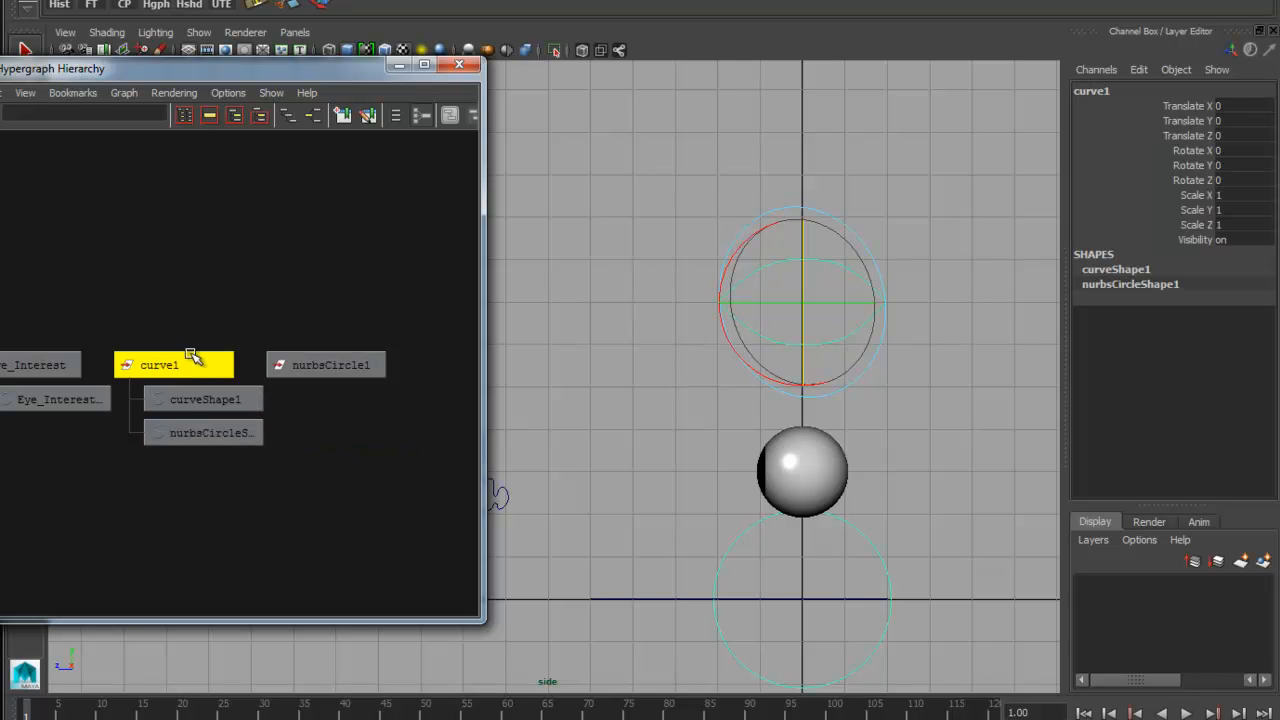
Move the circle's control vertices to the center of the eye outline and scale them down to fit inside as an iris
right_click_drag(877, 419, 949, 419)
left_click(887, 563)
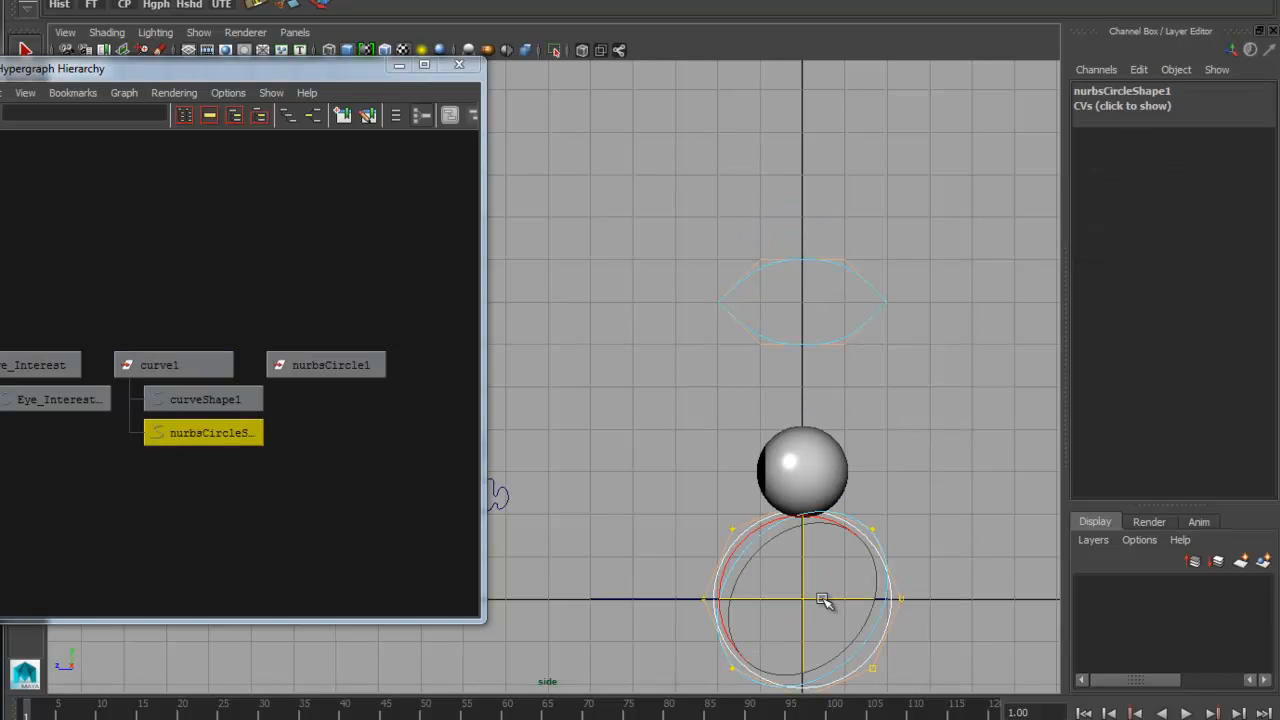
left_click_drag(809, 560, 722, 324)
key("r")
right_click_drag(736, 443, 803, 446, "alt")
middle_click_drag(803, 446, 805, 442, "alt")
right_click_drag(752, 310, 828, 282)
Check that the eye outline and iris select as one curve, and delete the empty nurbsCircle1 node
left_click(749, 331)
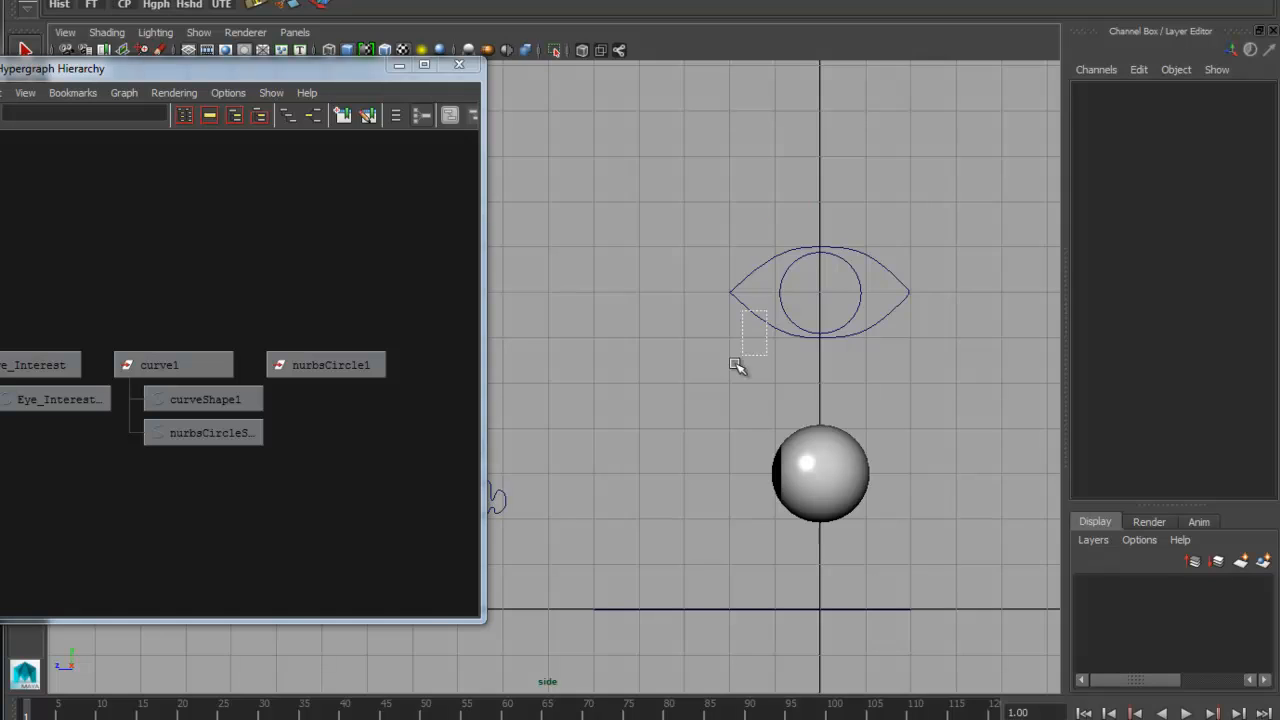
left_click(893, 316)
left_click(911, 374)
left_click(871, 286)
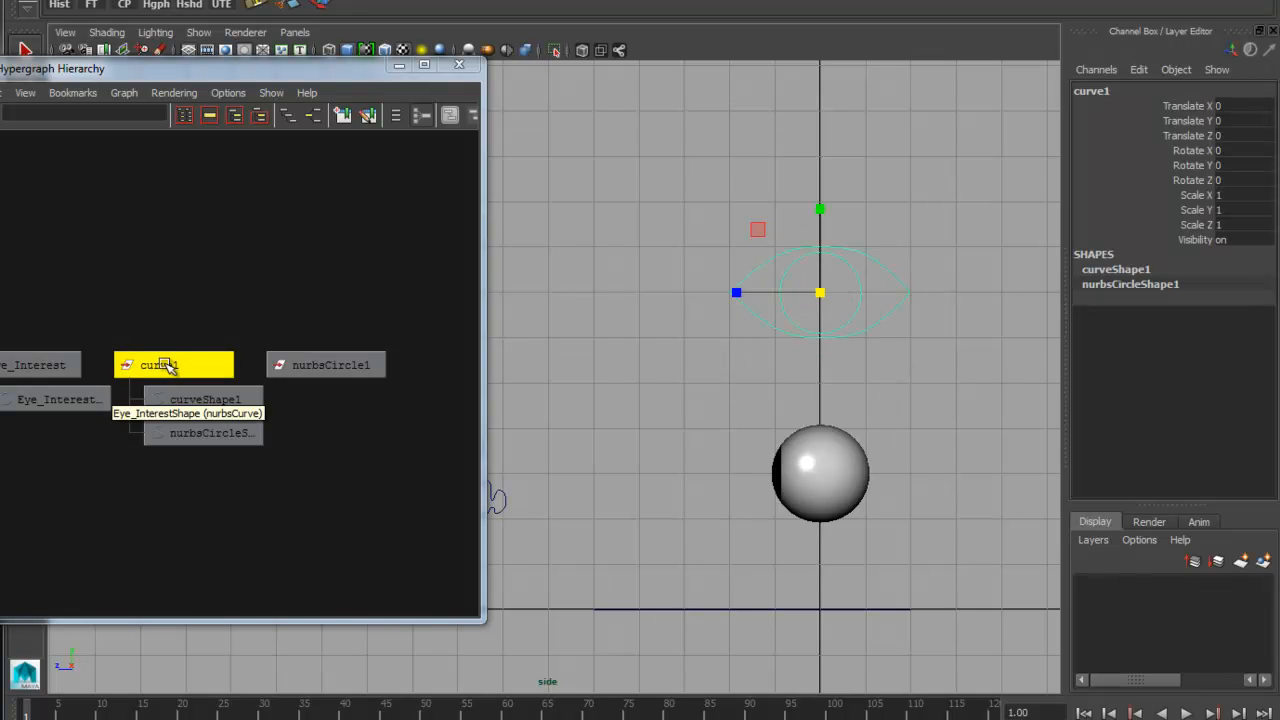
left_click(377, 372)
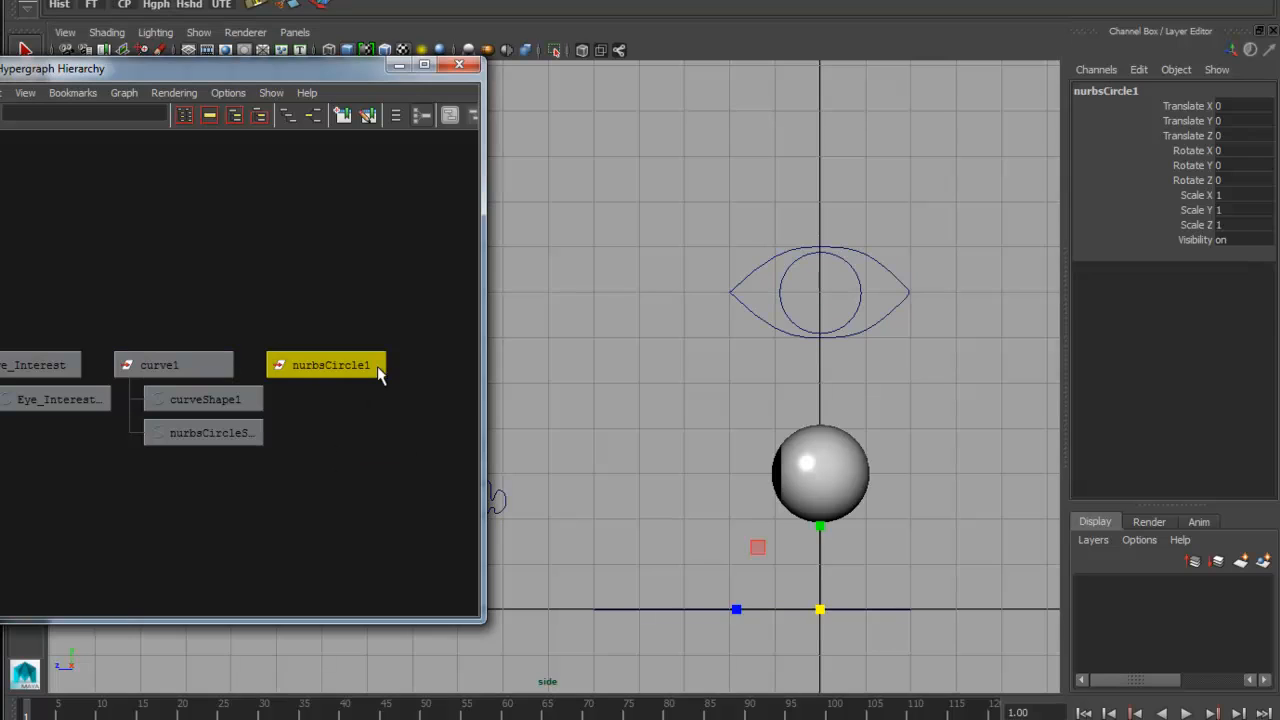
left_click(355, 447)
Rename the combined eye-and-iris curve transform as Eye_Ctrl
left_click_drag(875, 240, 823, 289)
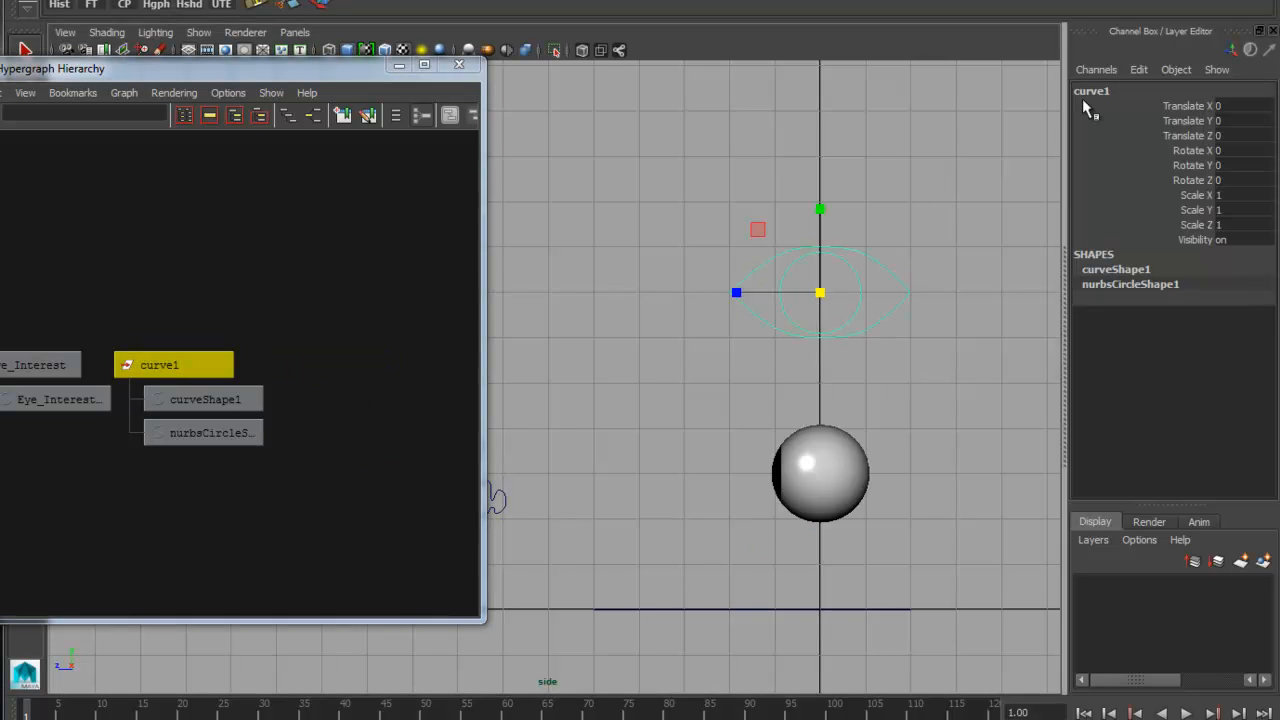
double_click(1145, 89)
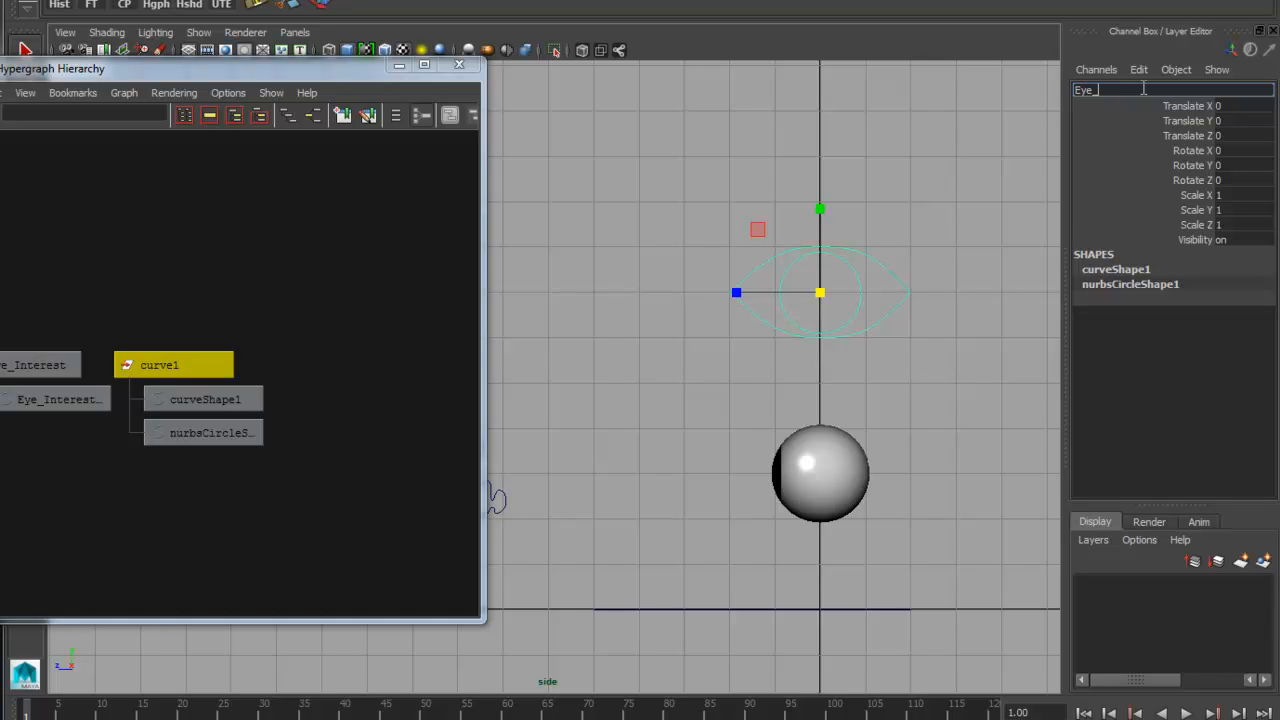
type("Eye_Ctrl")
key("Return")
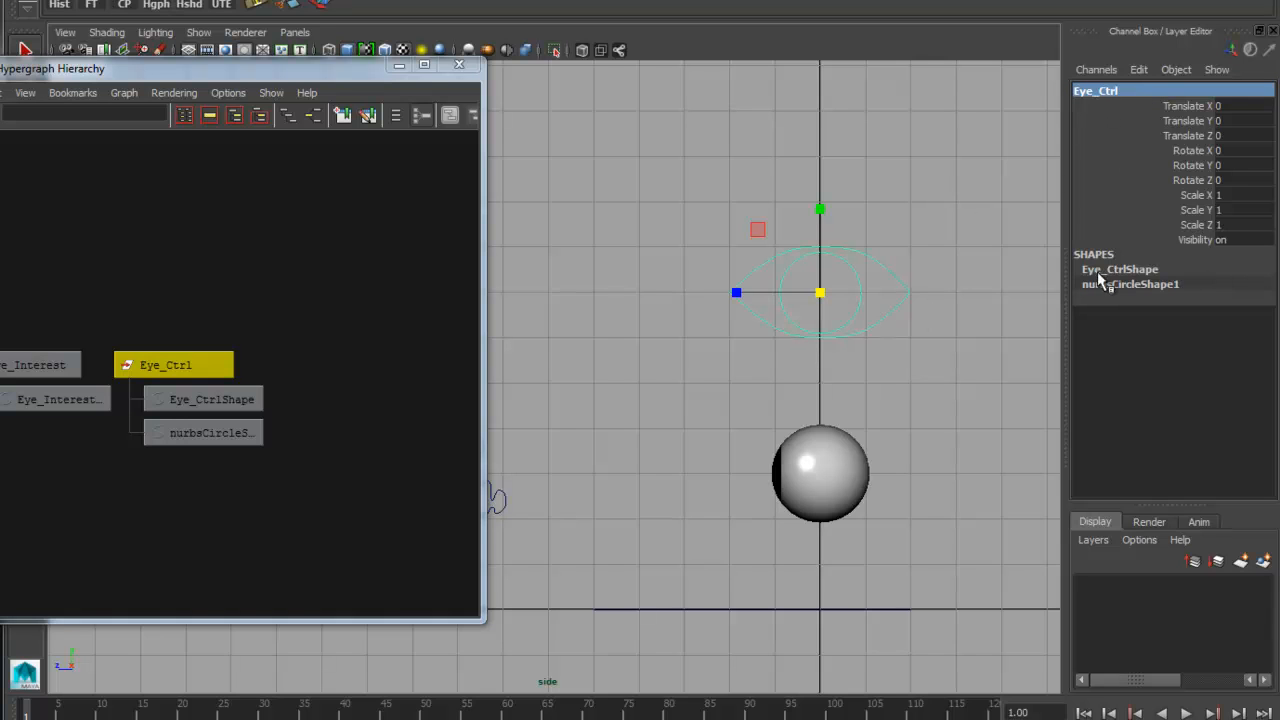
Rename the iris shape node nurbsCircleShape1 as Eye_CtrlShape1
double_click(1165, 270)
key("ctrl+c")
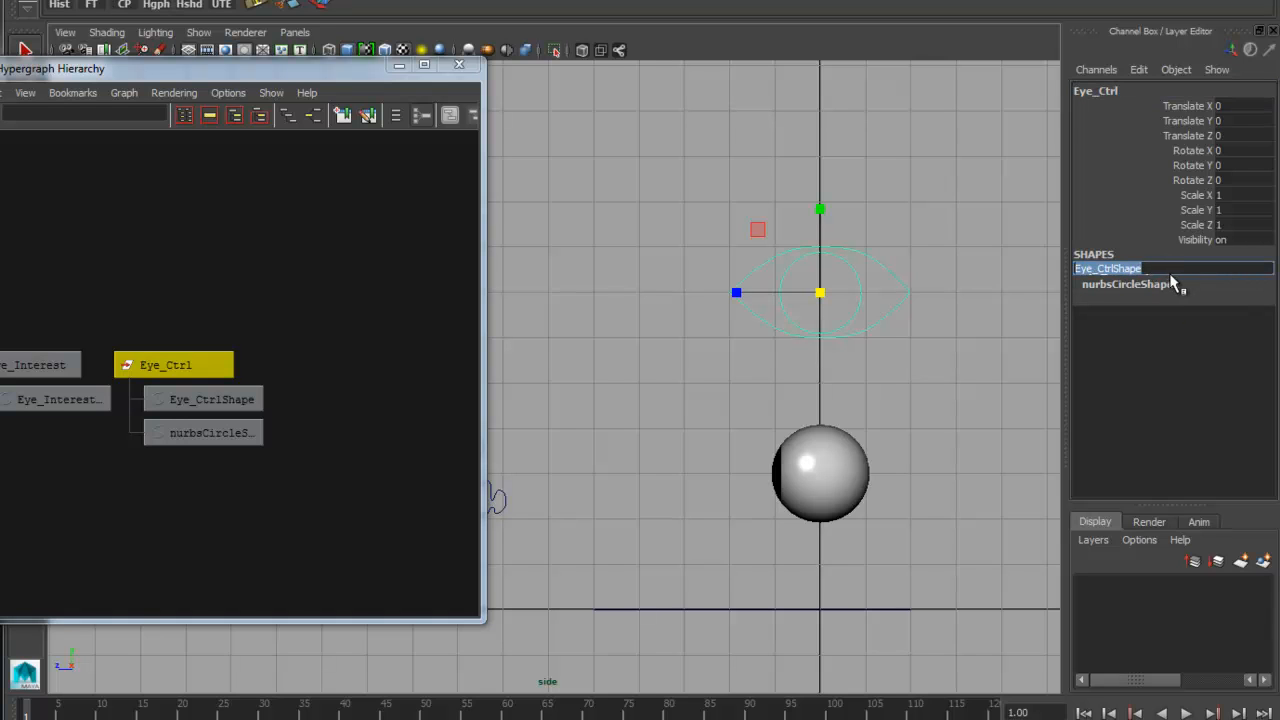
double_click(1166, 285)
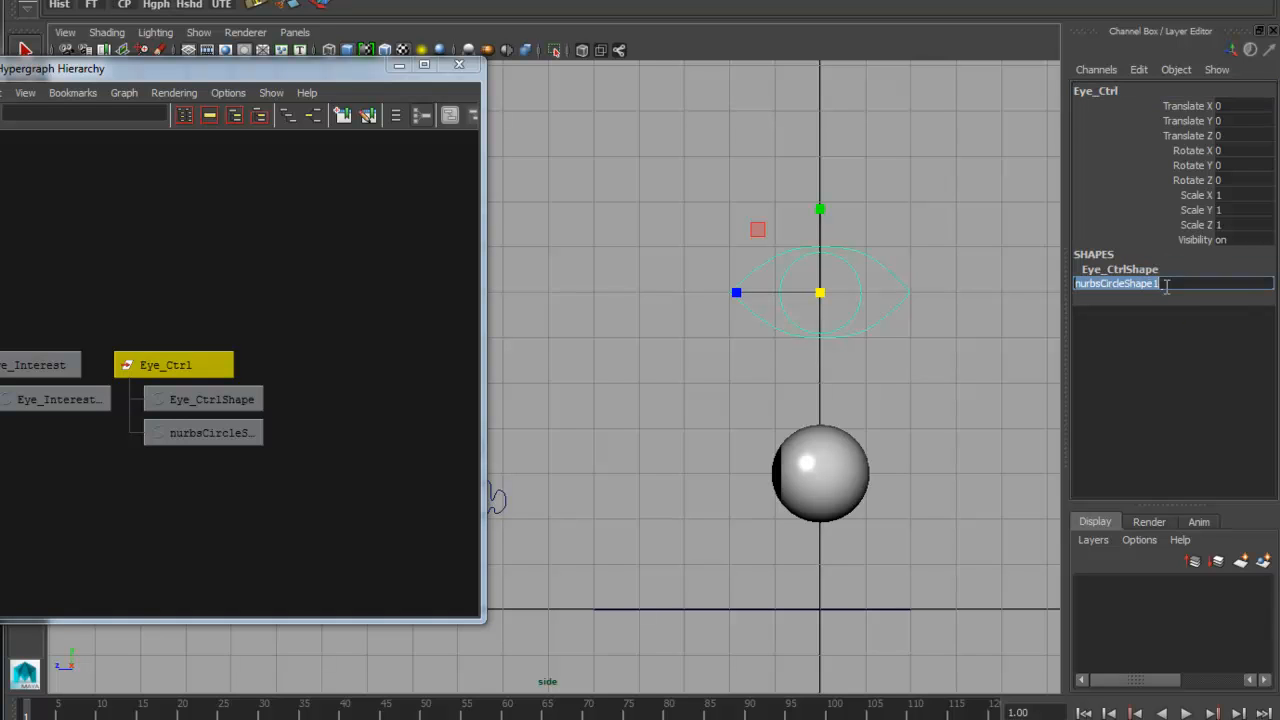
key("ctrl+v")
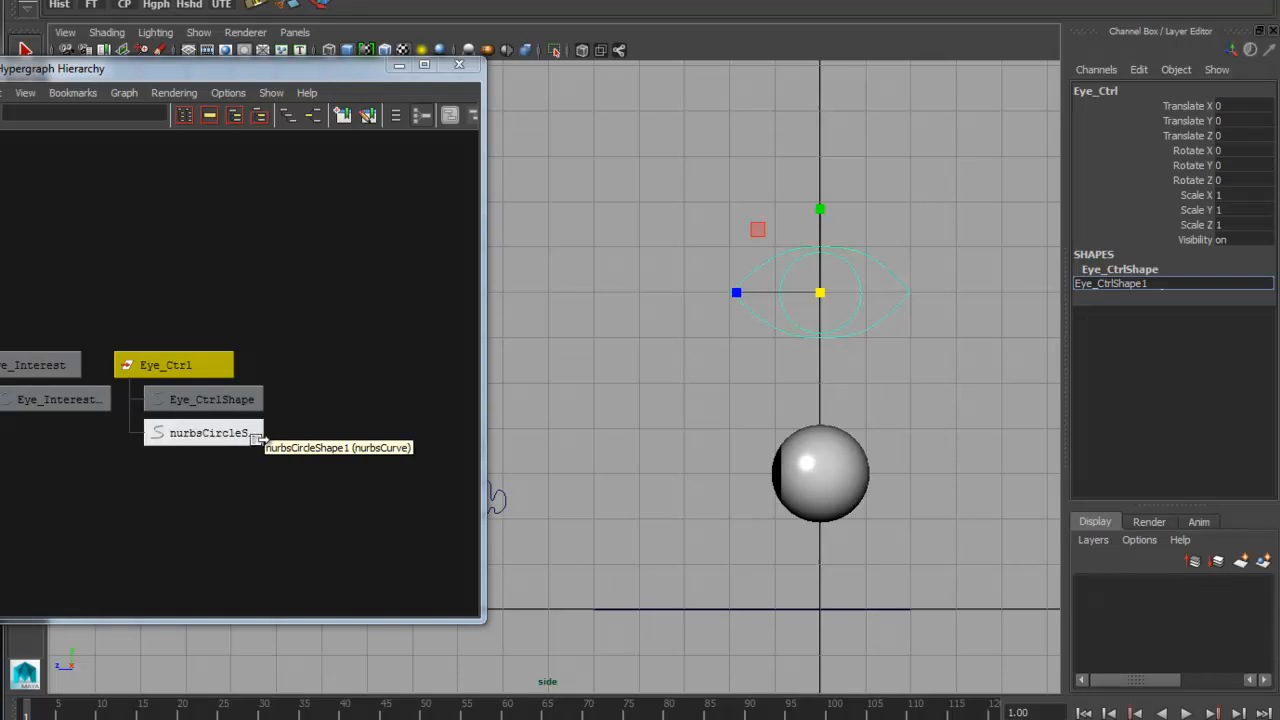
key("Return")
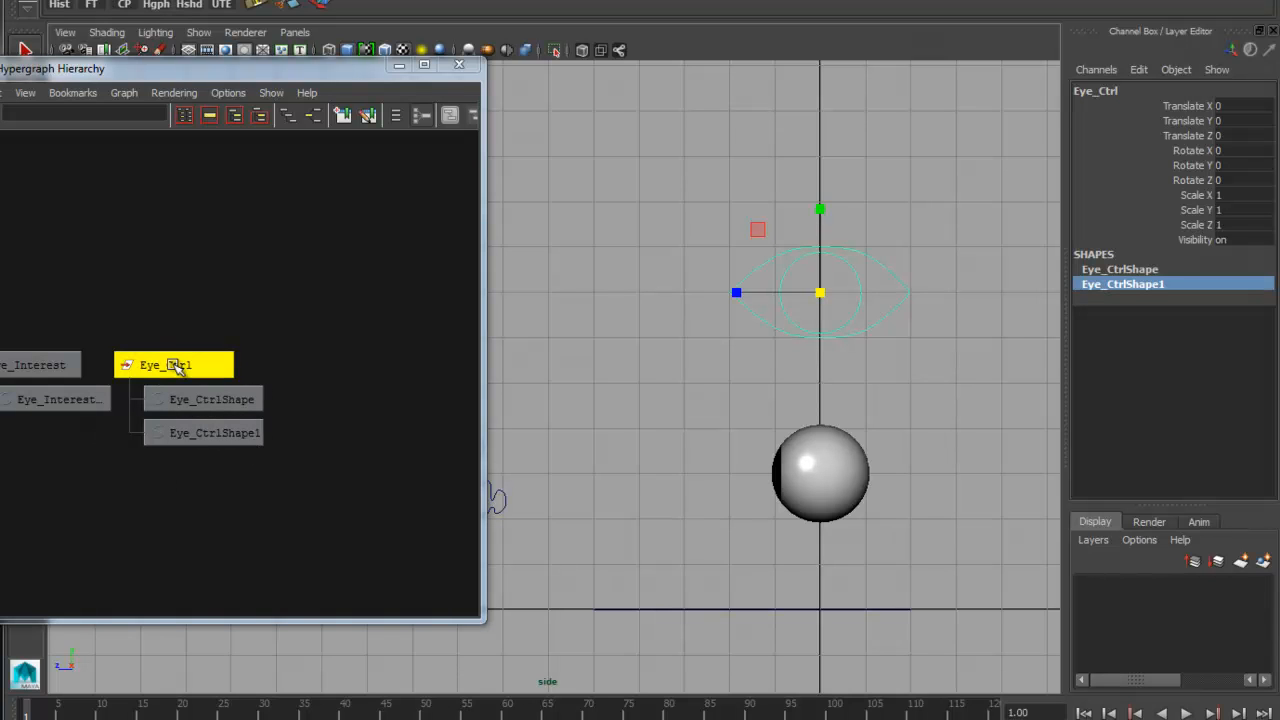
Return to the perspective view, close the Hypergraph Hierarchy, and frame the eyes with all control curves
scroll(738, 362, "down", 2)
middle_click_drag(738, 362, 775, 346, "alt")
key("space")
left_click_drag(775, 346, 774, 308)
left_click_drag(758, 374, 683, 374, "alt")
scroll(686, 366, "down", 3)
middle_click_drag(697, 352, 826, 390, "alt")
scroll(783, 409, "down", 1)
left_click_drag(868, 448, 846, 445, "alt")
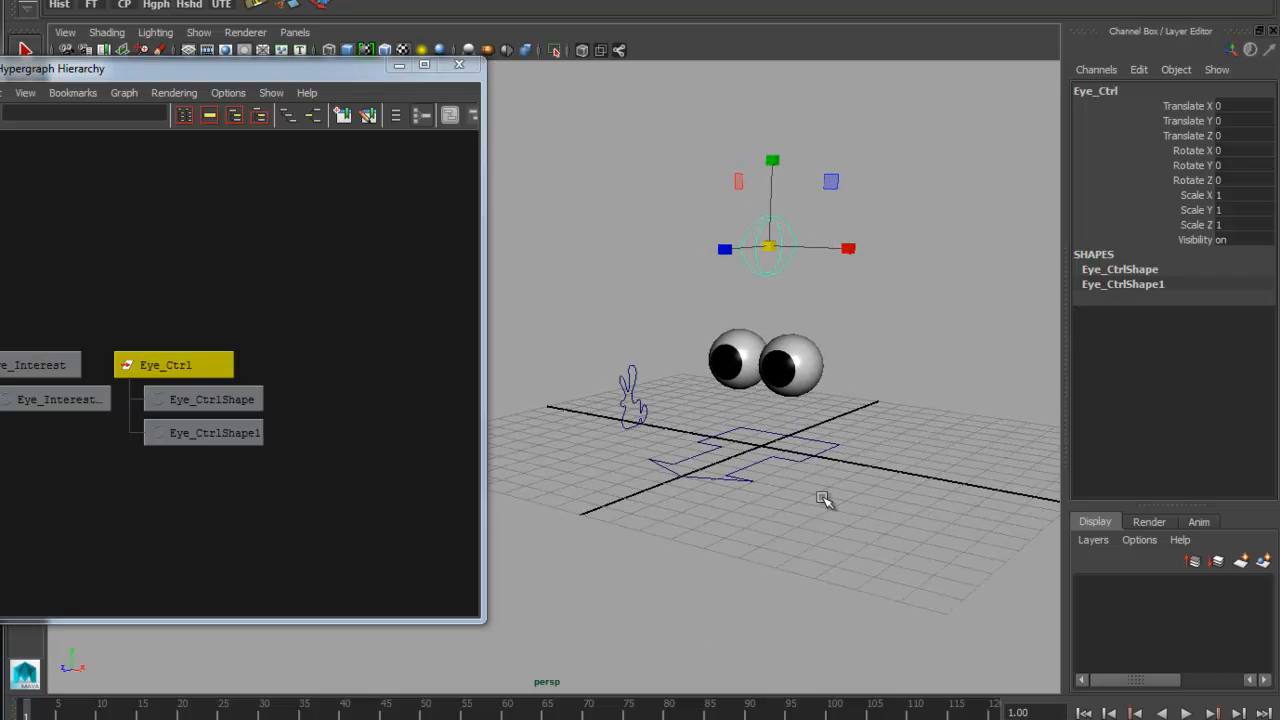
left_click(458, 68)
mouse_move(640, 395)
left_mouse_down("alt")
mouse_move(651, 400)
mouse_move(650, 376)
mouse_move(663, 394)
left_mouse_up("alt")
right_click_drag(663, 394, 837, 409, "alt")
middle_click_drag(837, 409, 766, 414, "alt")
left_click_drag(730, 420, 738, 400, "alt")
left_click_drag(593, 507, 605, 512, "alt")
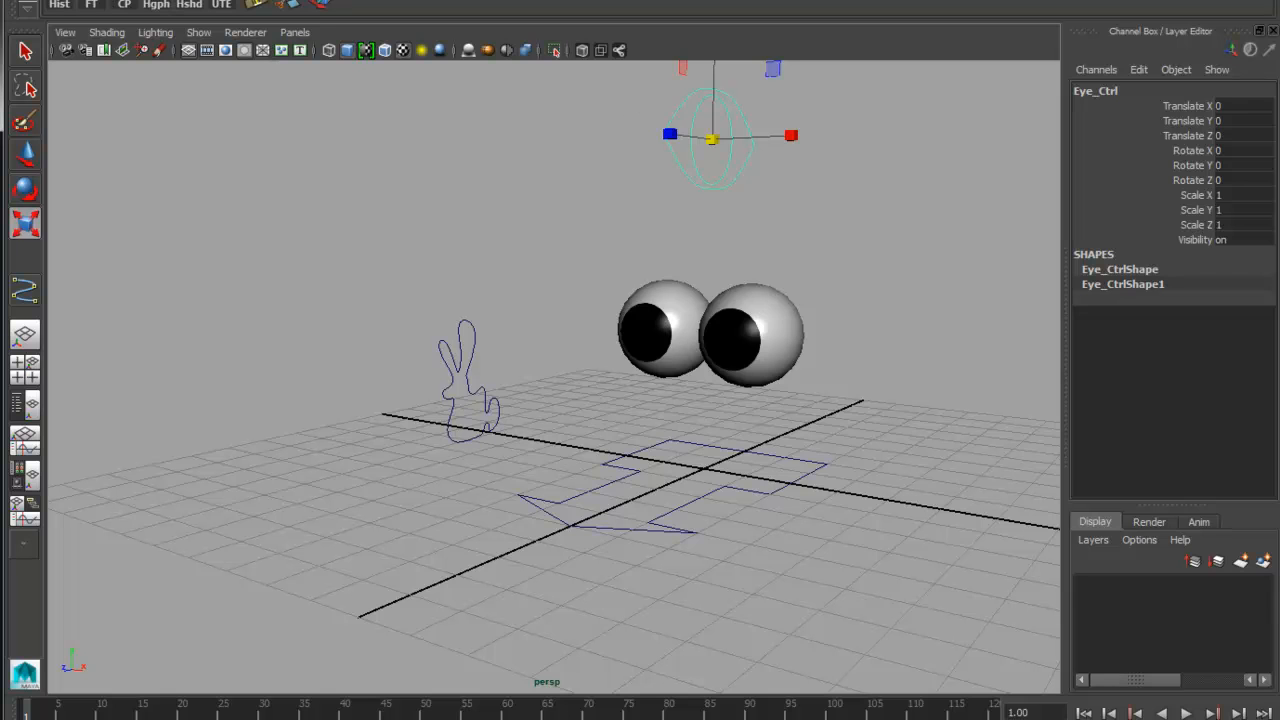
Select the rabbit-shaped Eye_Interest curve, try moving it, and undo the move
left_click(450, 372)
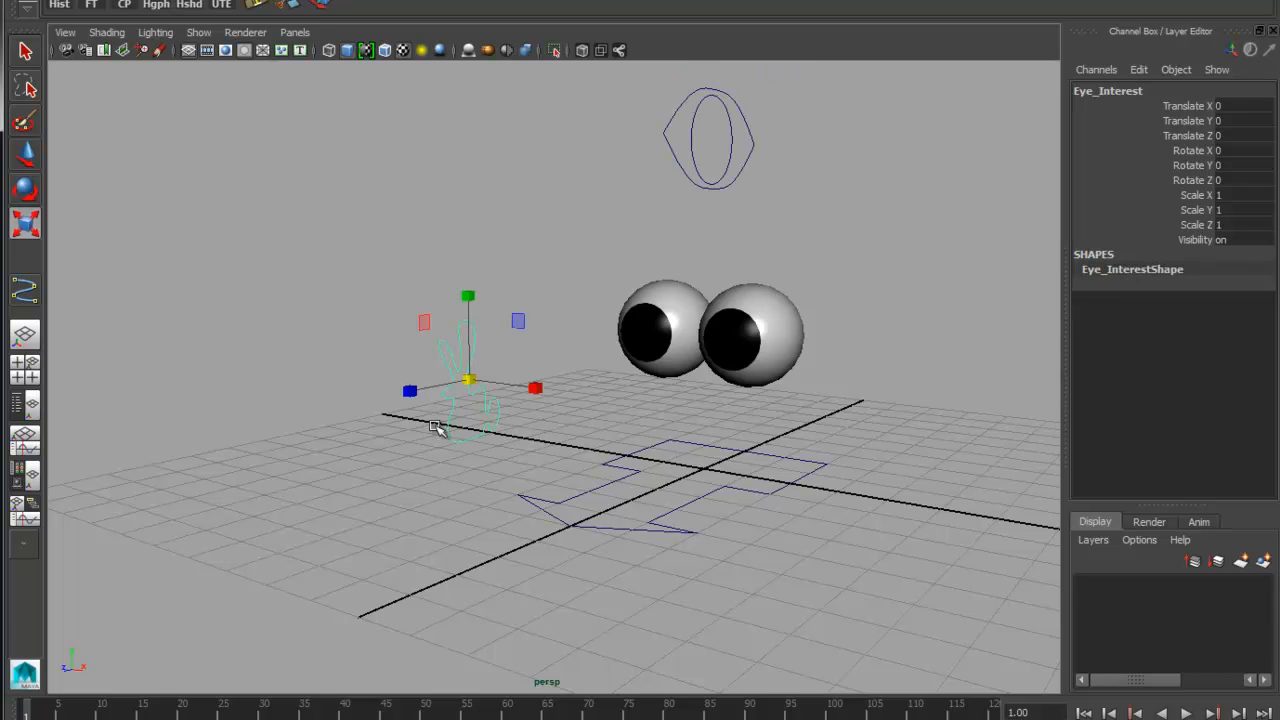
key("w")
mouse_move(469, 381)
left_mouse_down()
mouse_move(469, 345)
mouse_move(511, 281)
mouse_move(473, 365)
left_mouse_up()
key("ctrl+z")
Open the Aim constraint options and reset them to their default settings
left_click(714, 0)
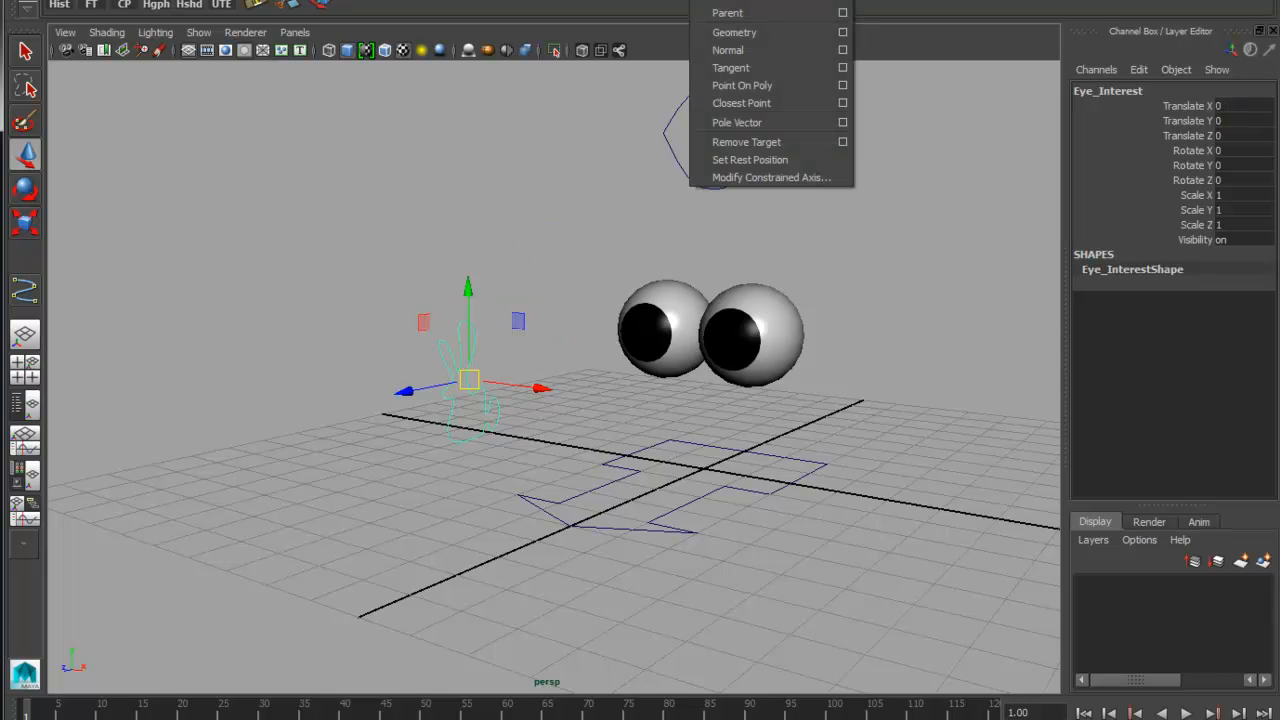
left_click(843, 0)
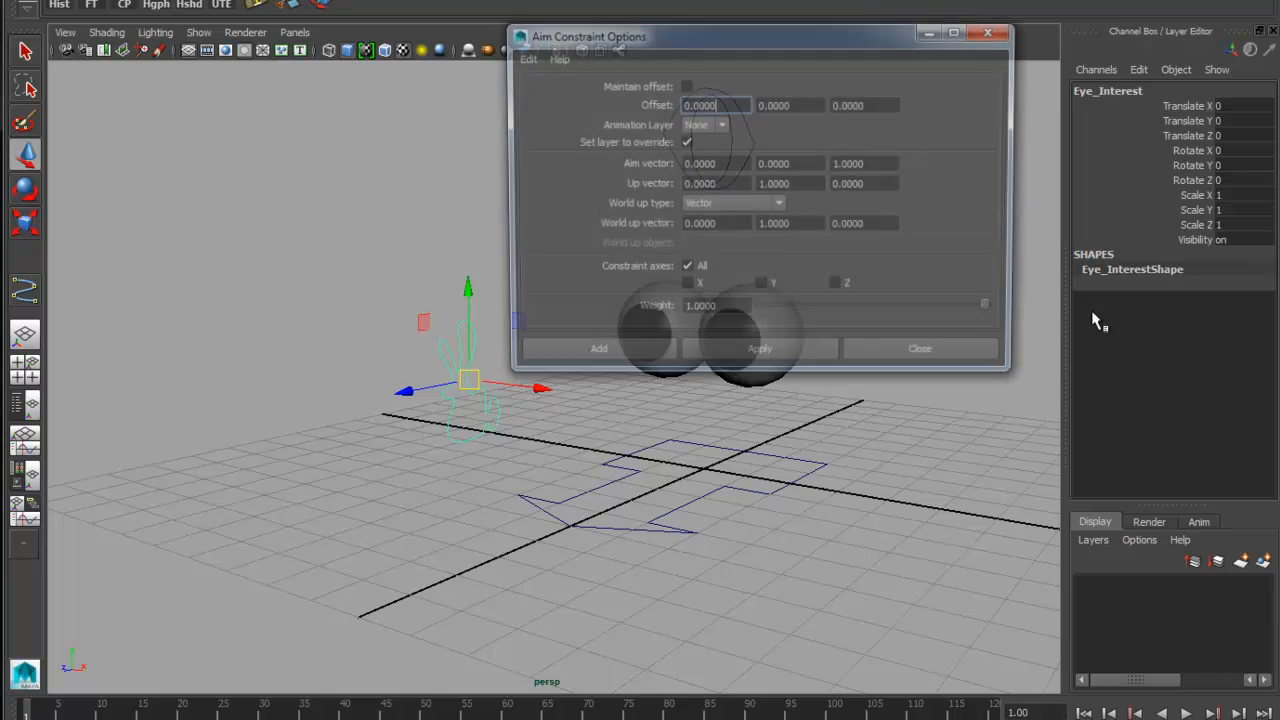
left_click_drag(642, 44, 733, 1)
left_click(614, 16)
left_click(632, 52)
left_click(613, 18)
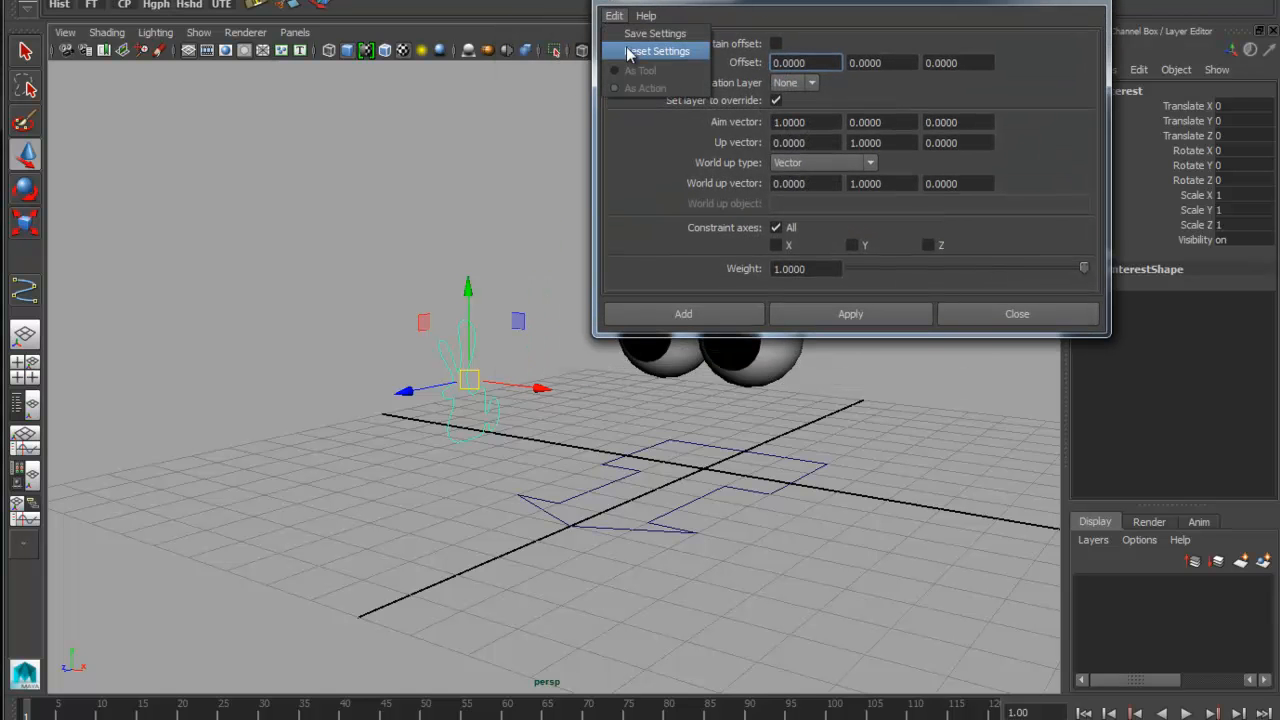
left_click(817, 13)
Aim-constrain the right-hand eyeball to the Eye_Interest curve with the aim vector set to 0, 0, 1
left_click_drag(733, 483, 766, 489, "alt")
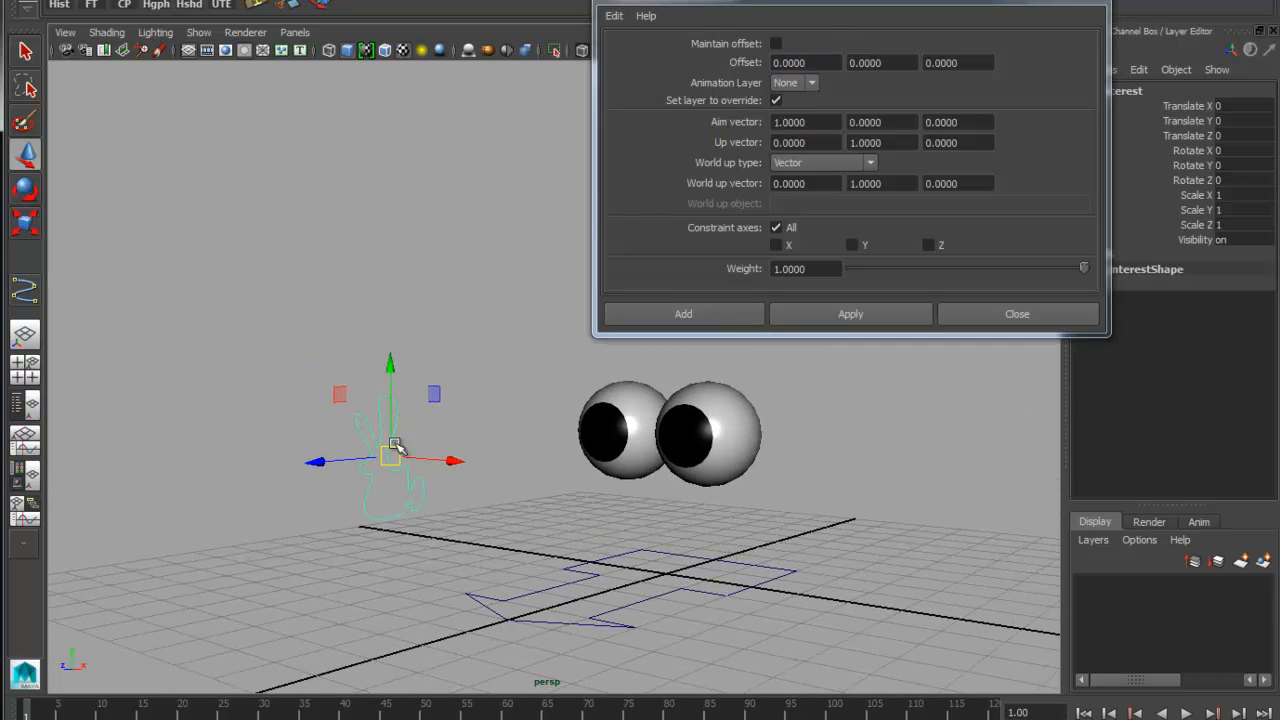
left_click(705, 406)
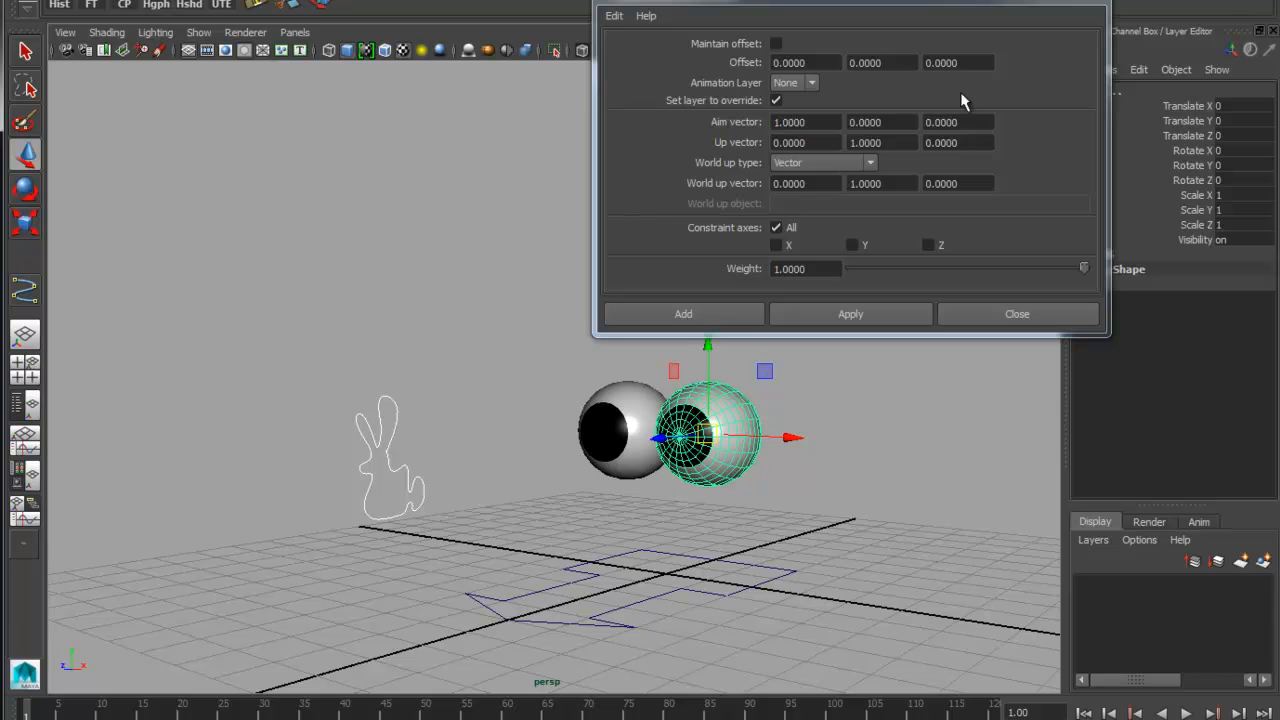
left_click(816, 123)
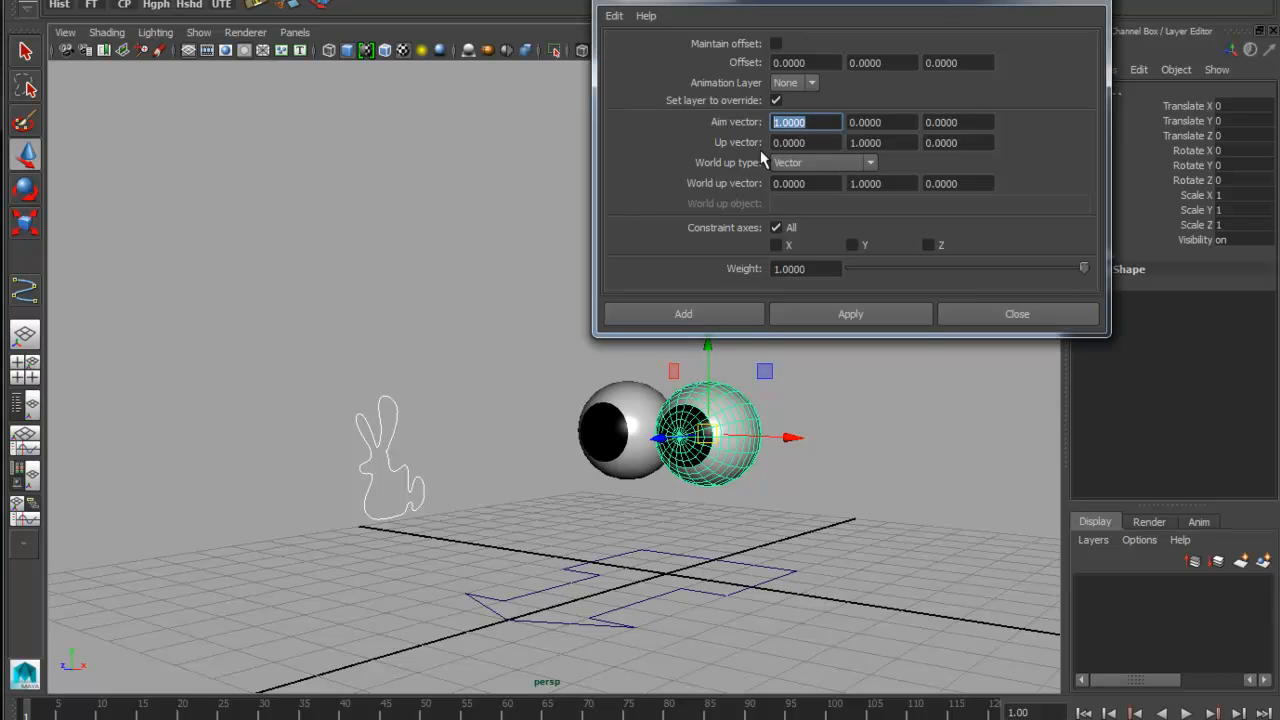
type("0")
key("Tab")
key("Tab")
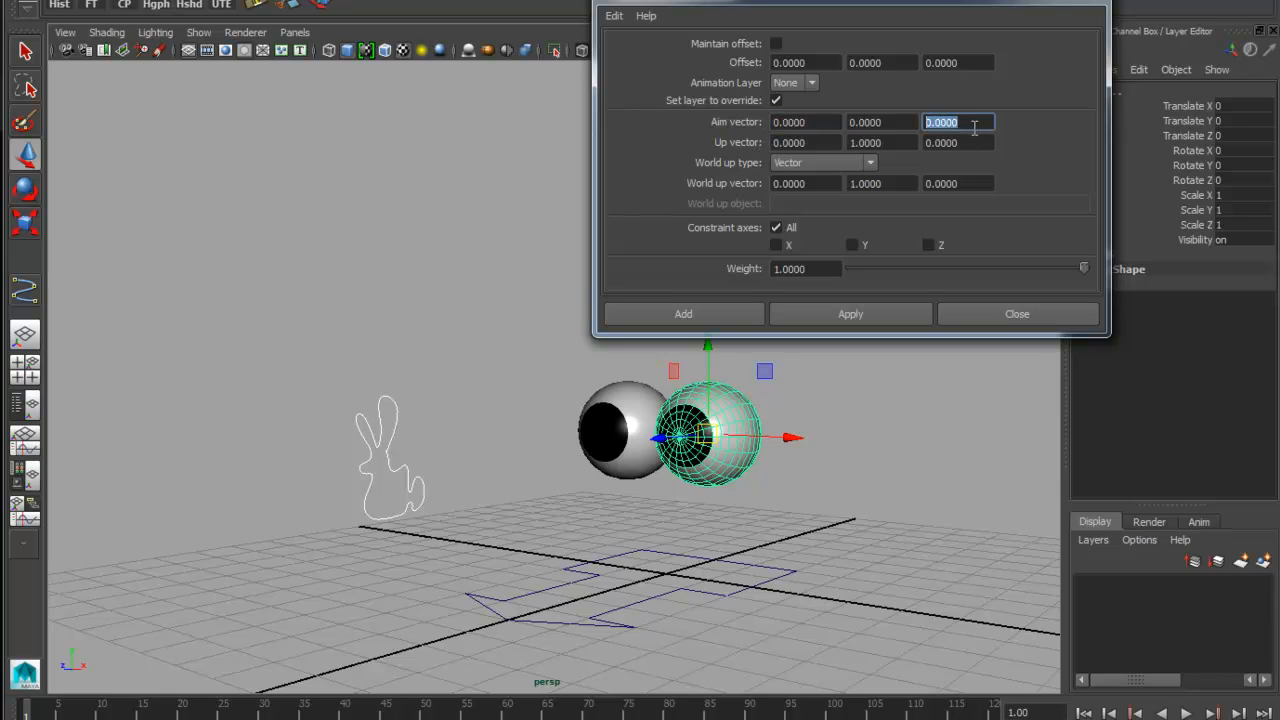
left_click(850, 318)
Move the Eye_Interest curve to test the right-hand eyeball's aim, and undo the move
left_click(407, 466)
left_click_drag(390, 458, 455, 395)
key("ctrl+z")
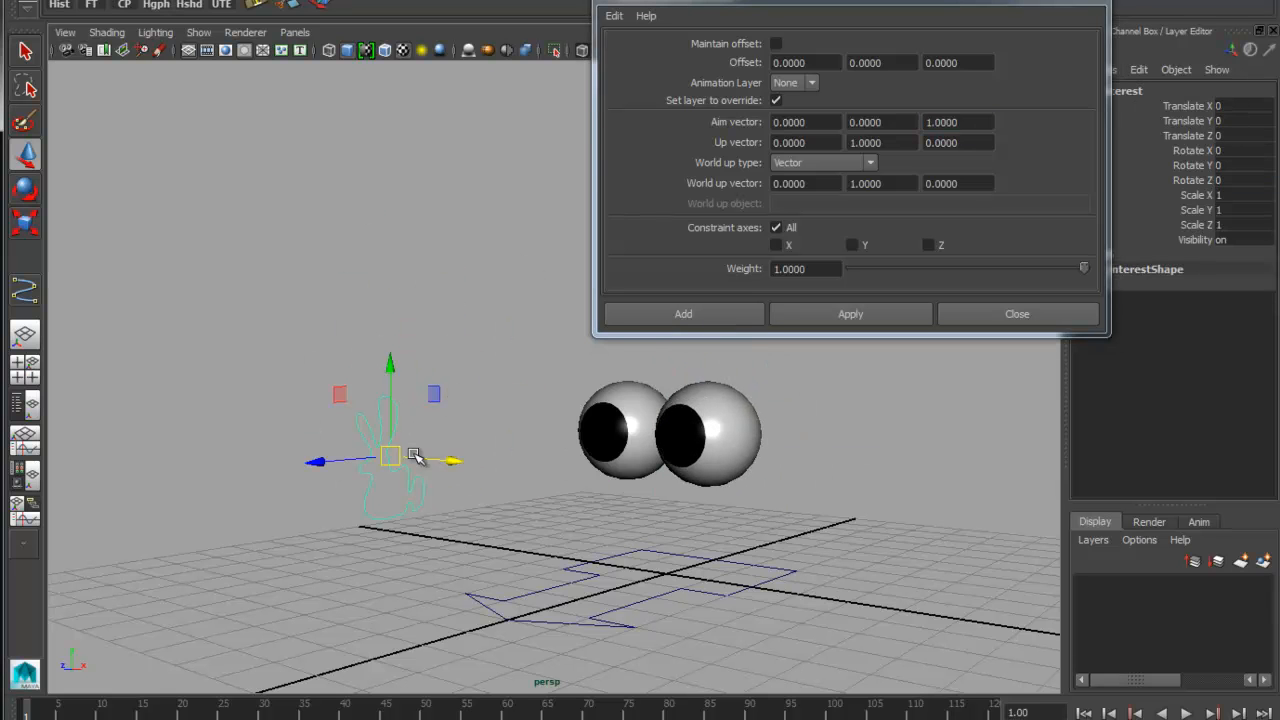
Aim-constrain the left-hand eyeball to the Eye_Interest curve using the same aim vector
left_click(608, 392)
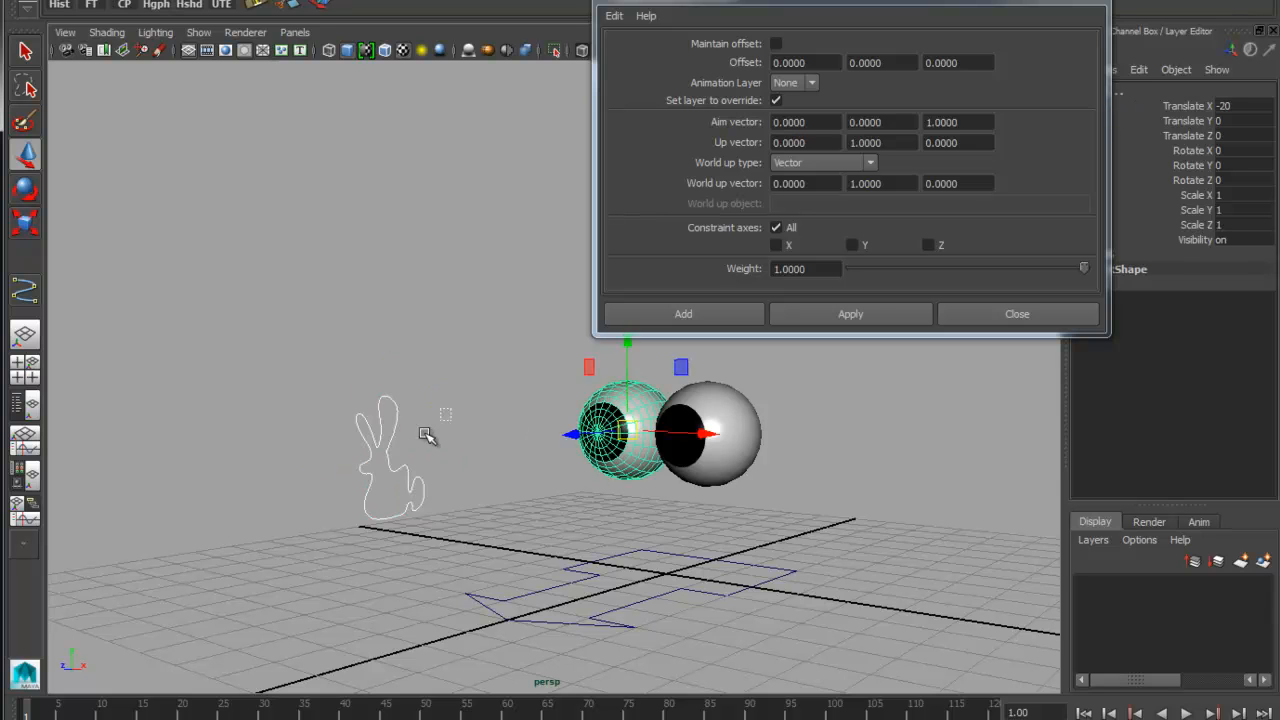
left_click(378, 478)
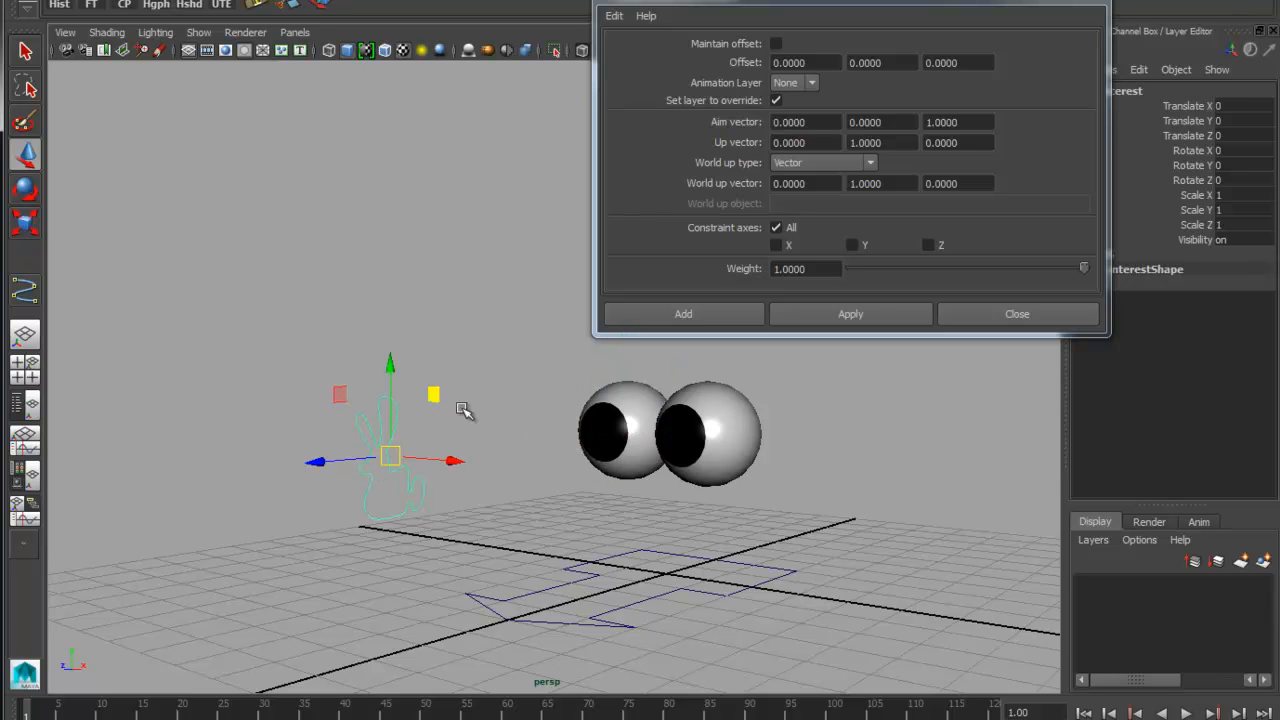
left_click(600, 400, "shift")
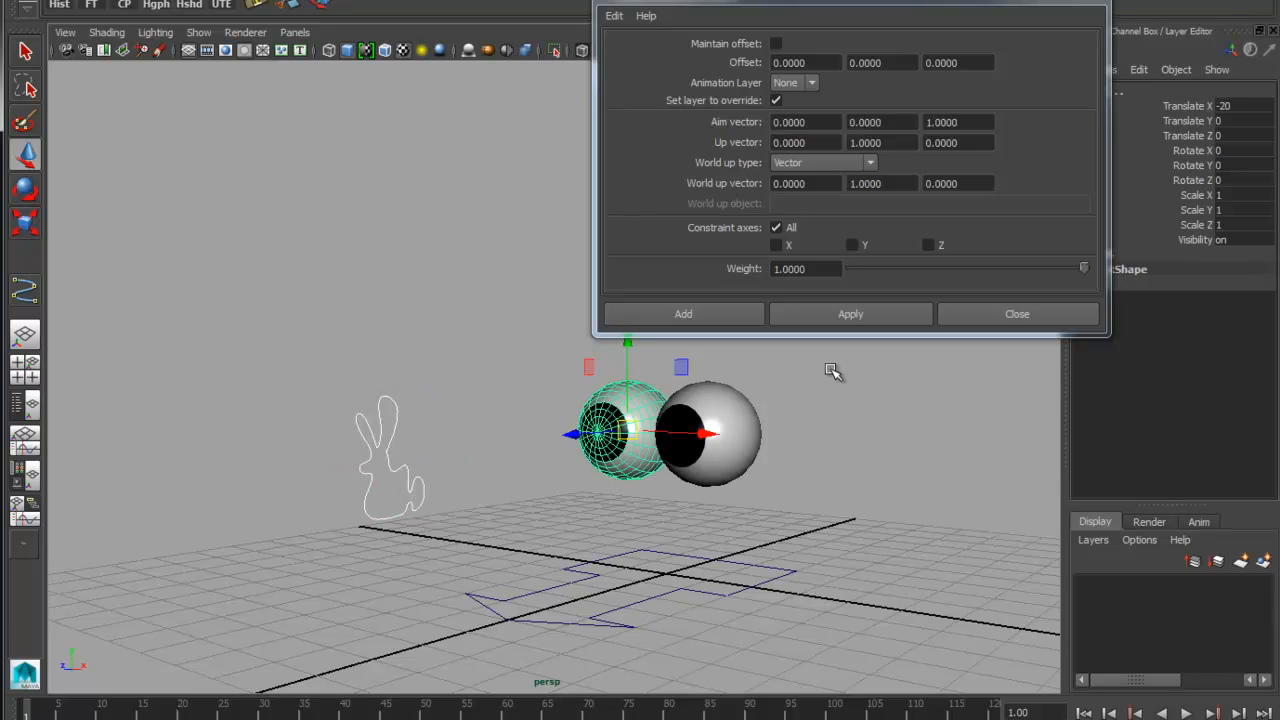
left_click(845, 316)
Test both eyeballs' aim by moving the Eye_Interest curve, undo the moves, and close the Aim constraint options
left_click(408, 466)
left_click_drag(400, 462, 456, 463)
key("ctrl+z")
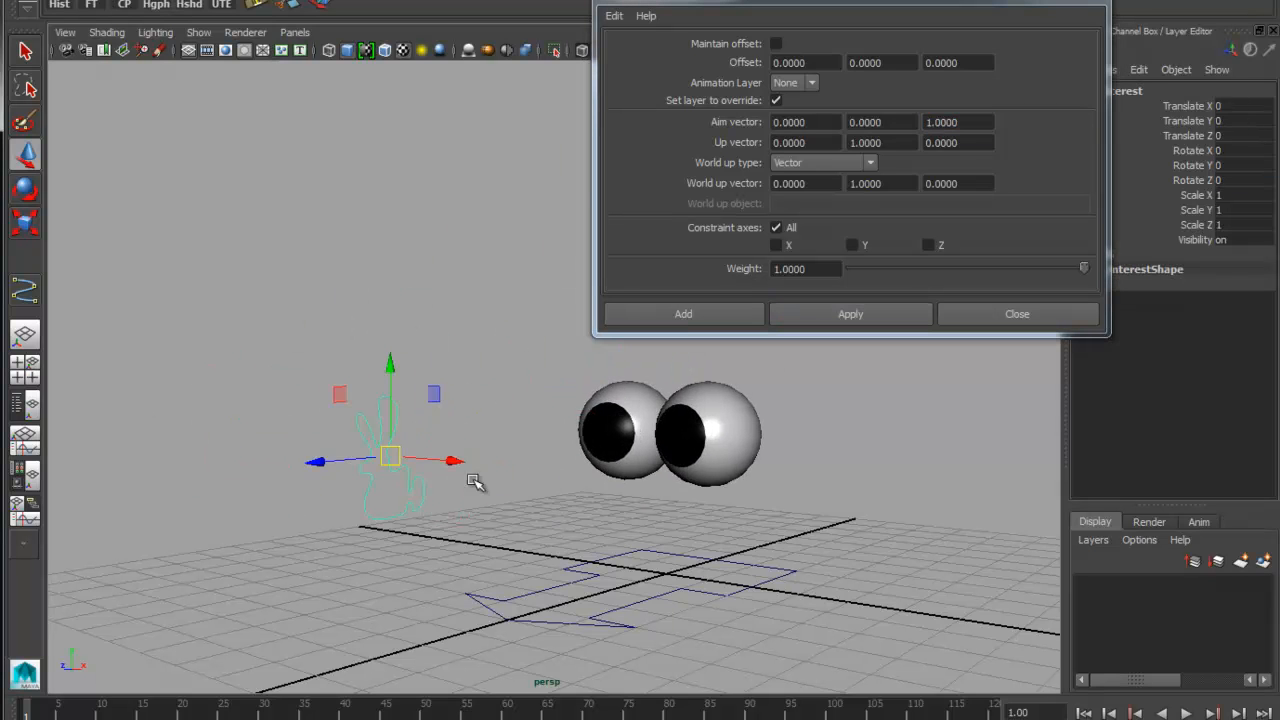
left_click(1051, 314)
left_click_drag(862, 444, 466, 486, "alt")
left_click_drag(418, 430, 646, 486)
key("ctrl+z")
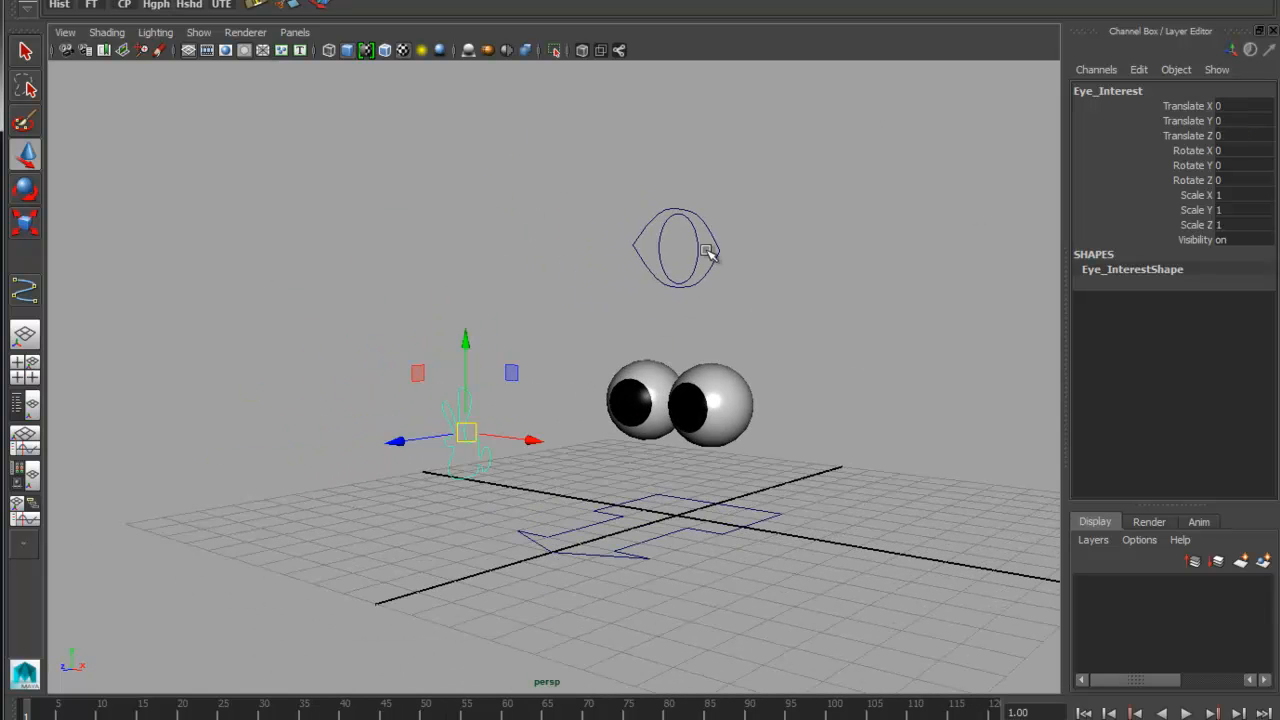
Create a locator at the origin and set its Local Scale X, Y and Z to 13.7
left_click_drag(734, 300, 651, 193)
left_click_drag(776, 523, 660, 393, "alt")
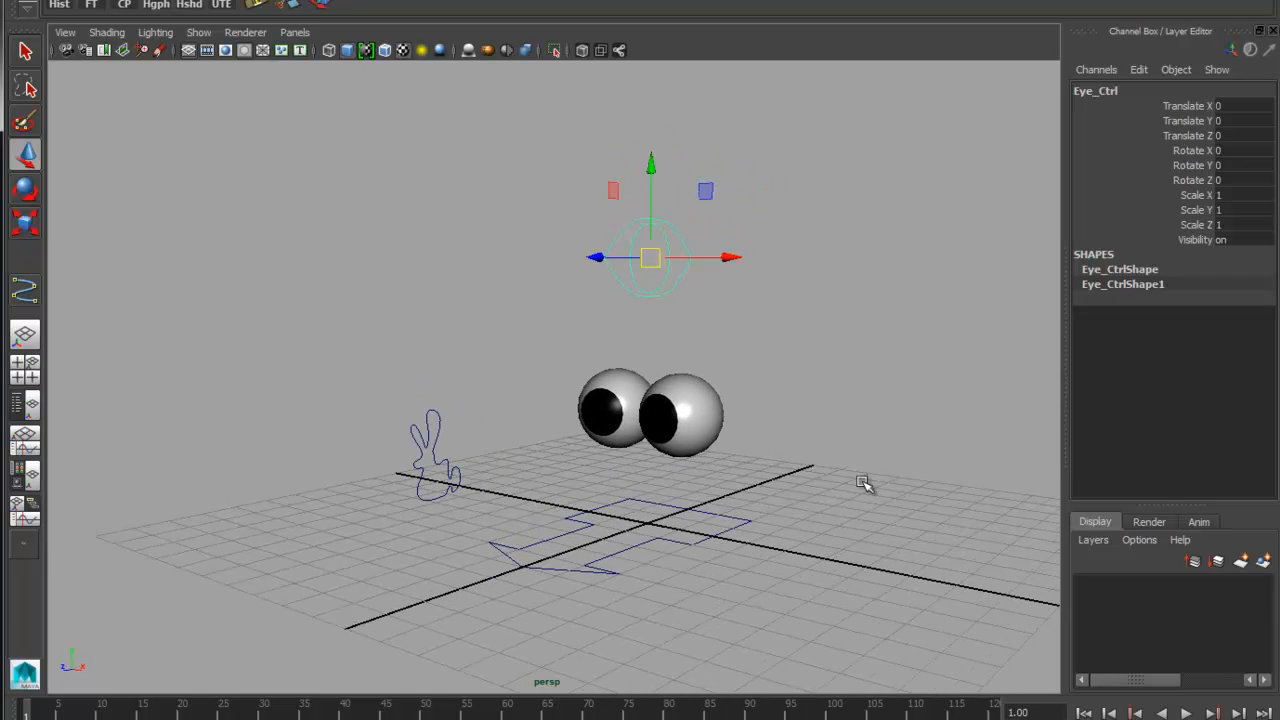
left_click(337, 157)
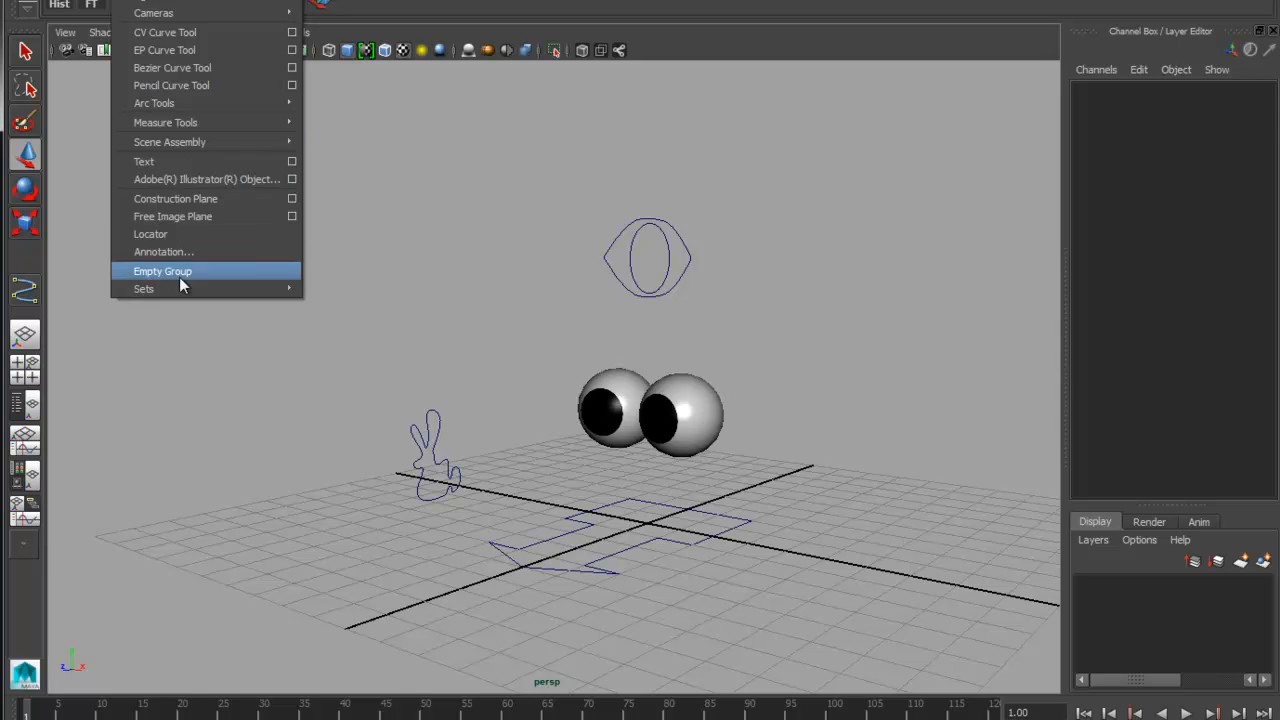
left_click(152, 234)
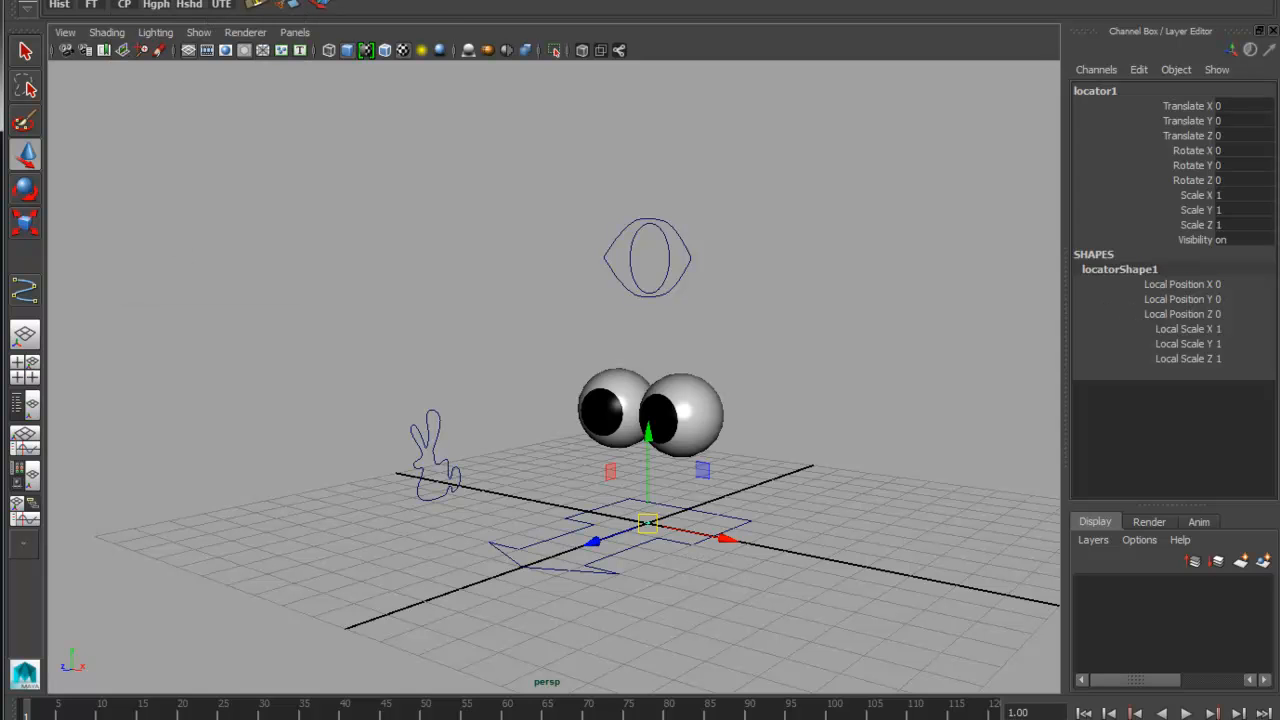
left_click_drag(1188, 337, 1191, 366)
middle_click_drag(855, 463, 931, 480)
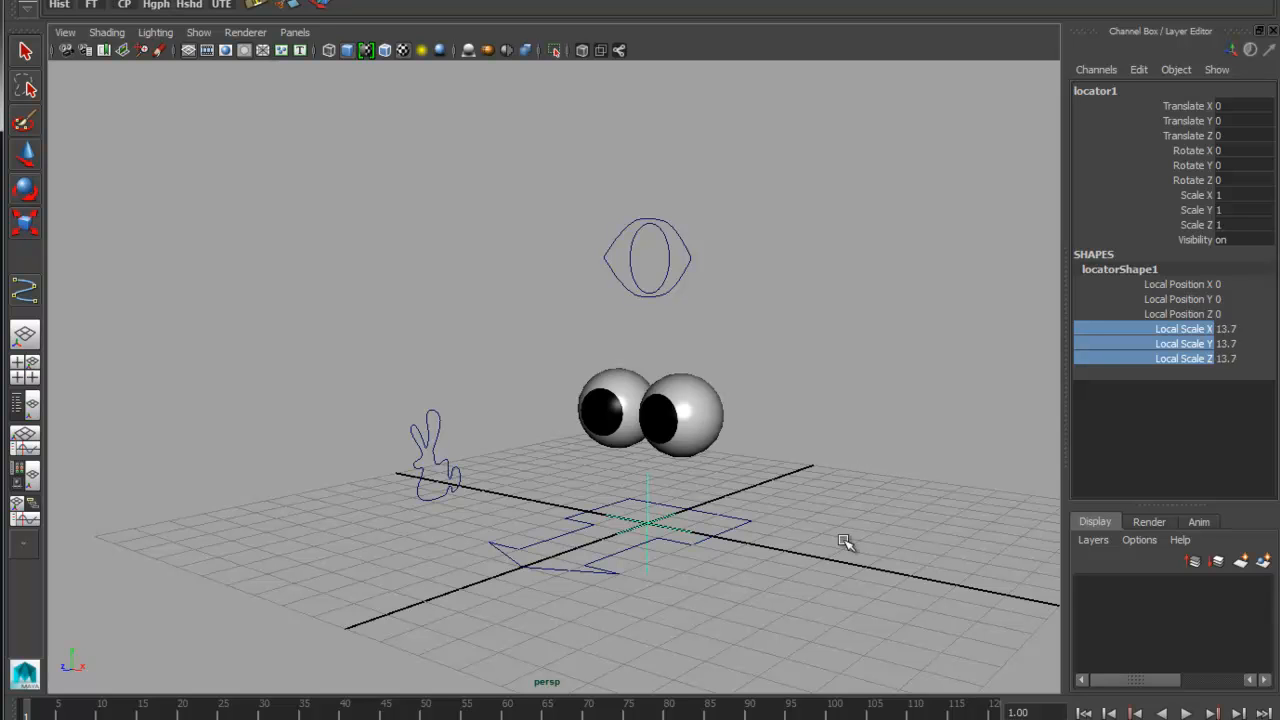
Raise the locator to Translate Y 30 so it sits midway between the two eyeballs
key("w")
left_click_drag(652, 468, 651, 412)
key("ctrl+z")
right_click_drag(657, 488, 774, 491, "alt")
left_click_drag(773, 499, 741, 475, "alt")
middle_click_drag(743, 475, 786, 461, "alt")
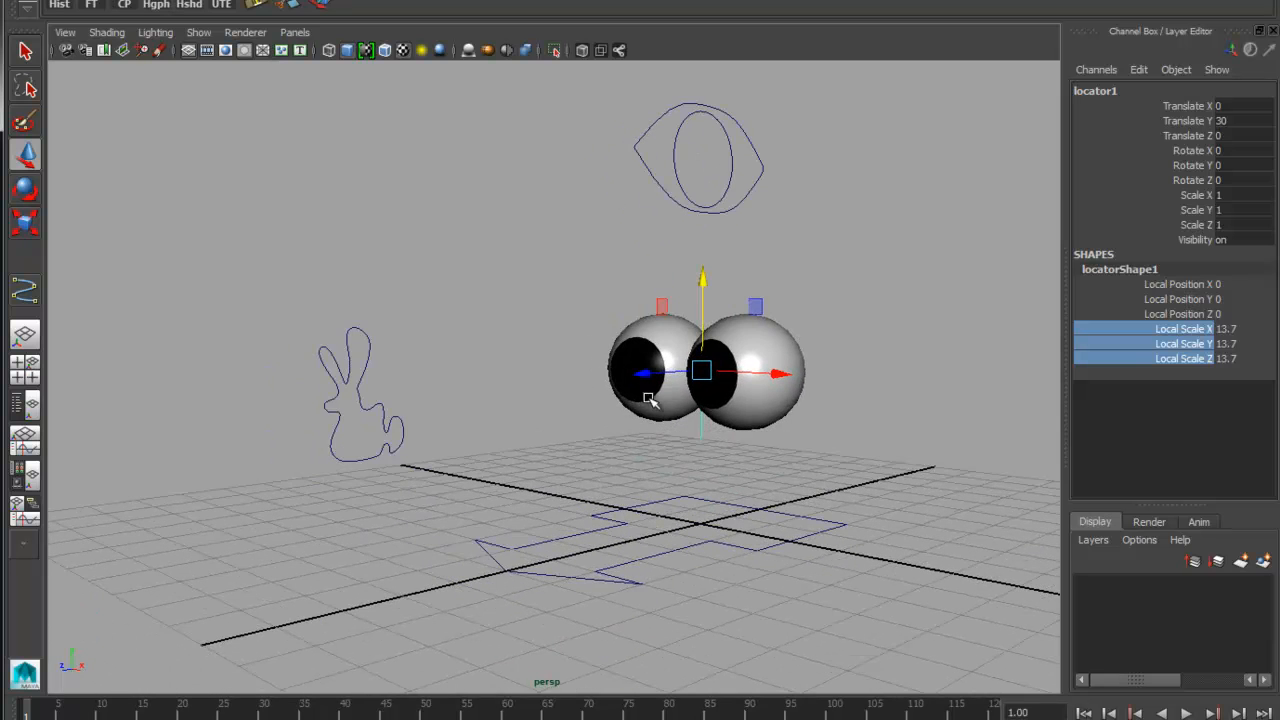
left_click_drag(645, 399, 648, 415, "alt")
left_click_drag(858, 423, 850, 427, "alt")
Parent the Eye_Interest curve under the locator
left_click_drag(440, 407, 388, 455)
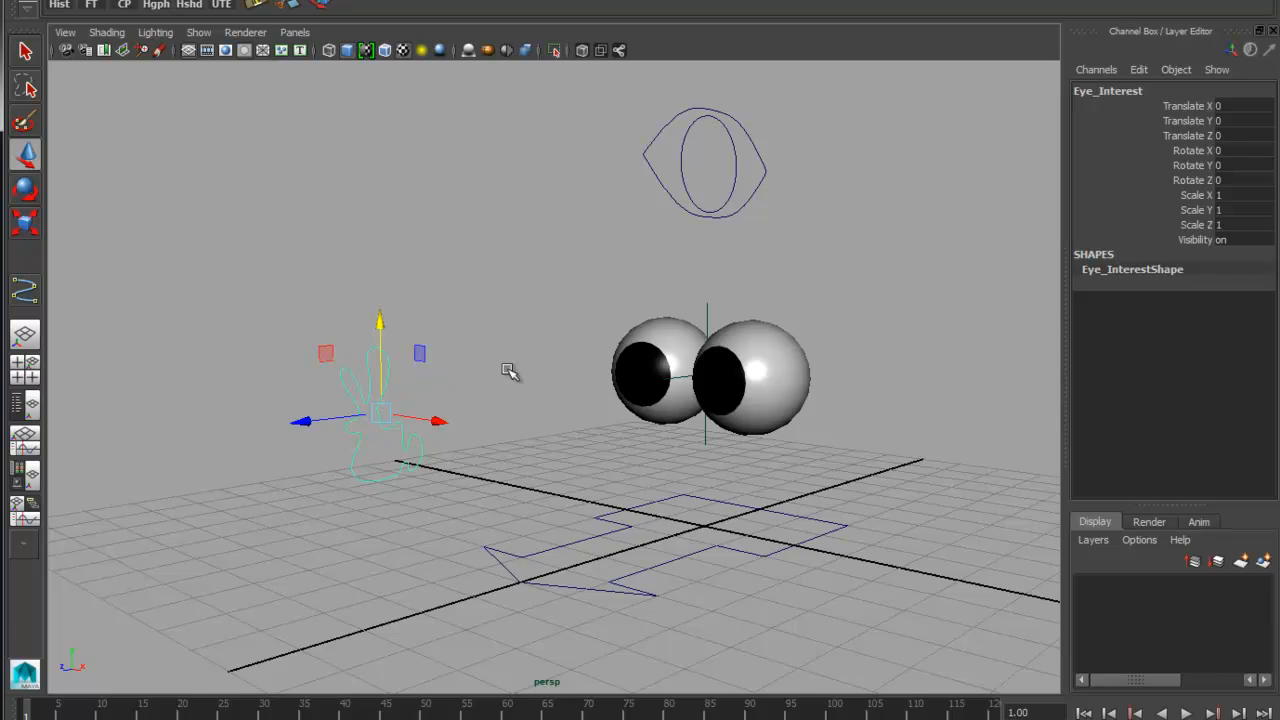
left_click(710, 308)
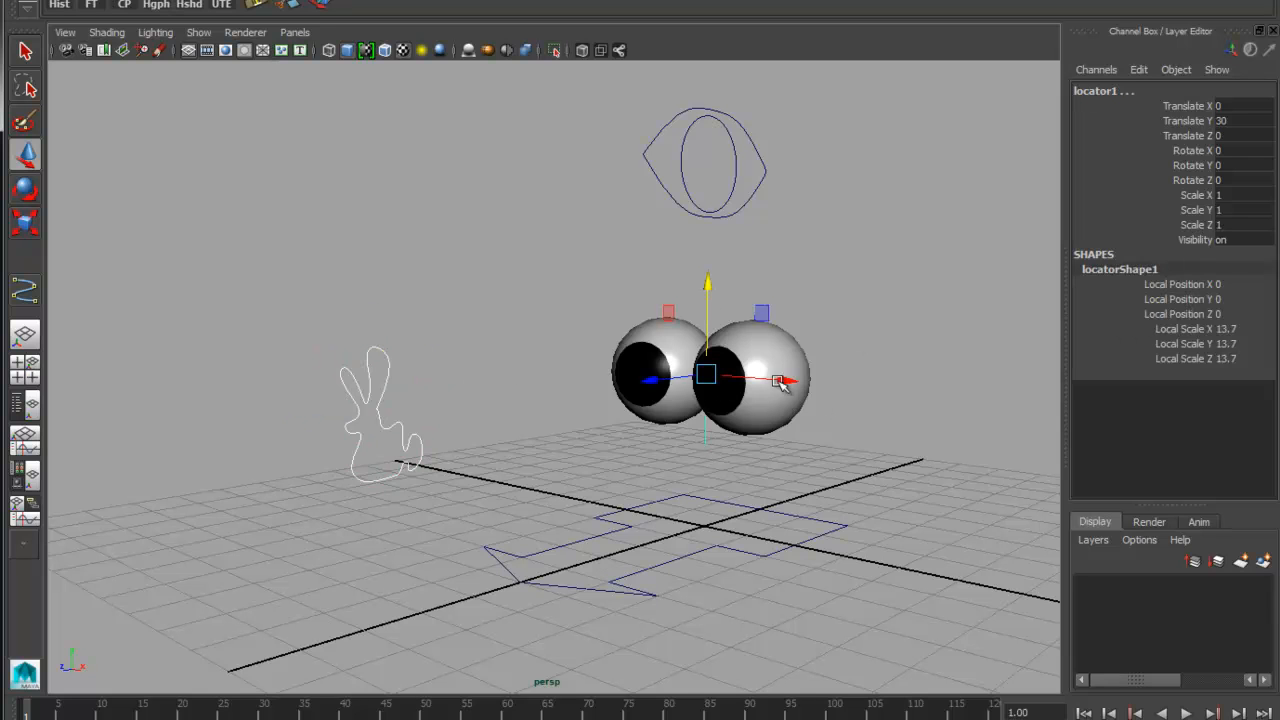
key("ctrl+z")
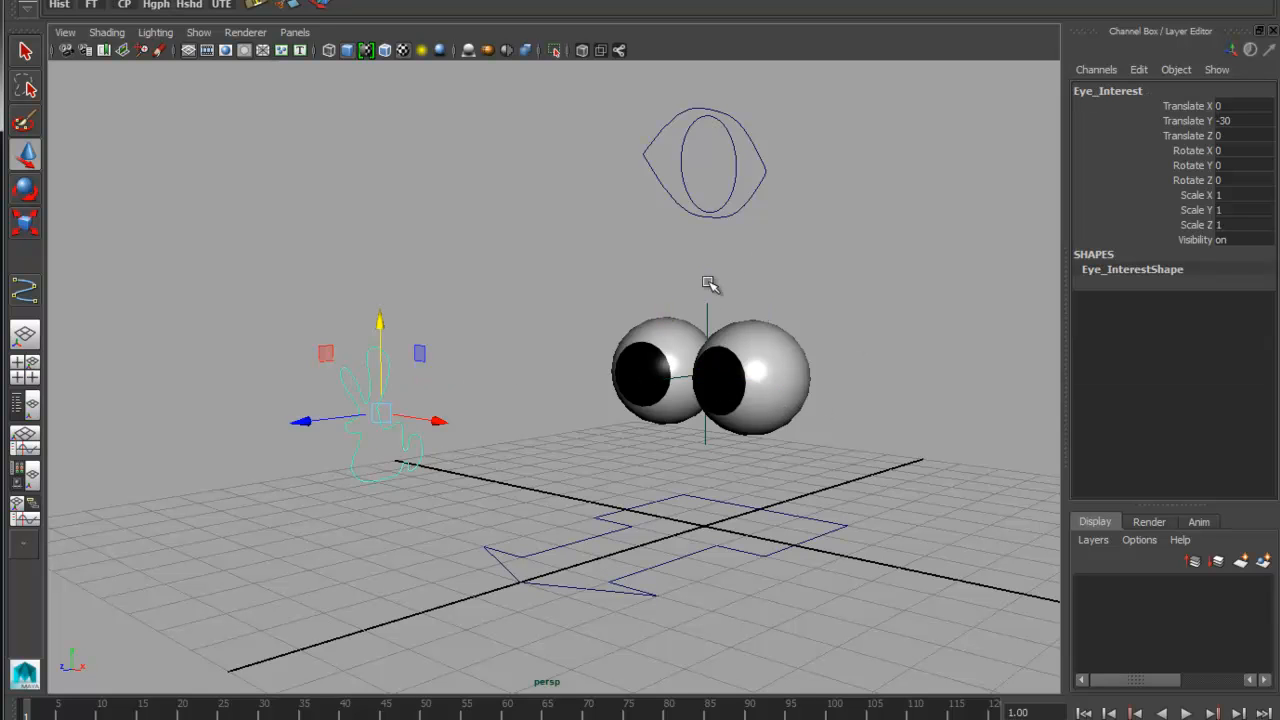
Rotate the locator to test how it carries the Eye_Interest curve, and undo the rotation
left_click(725, 380)
key("e")
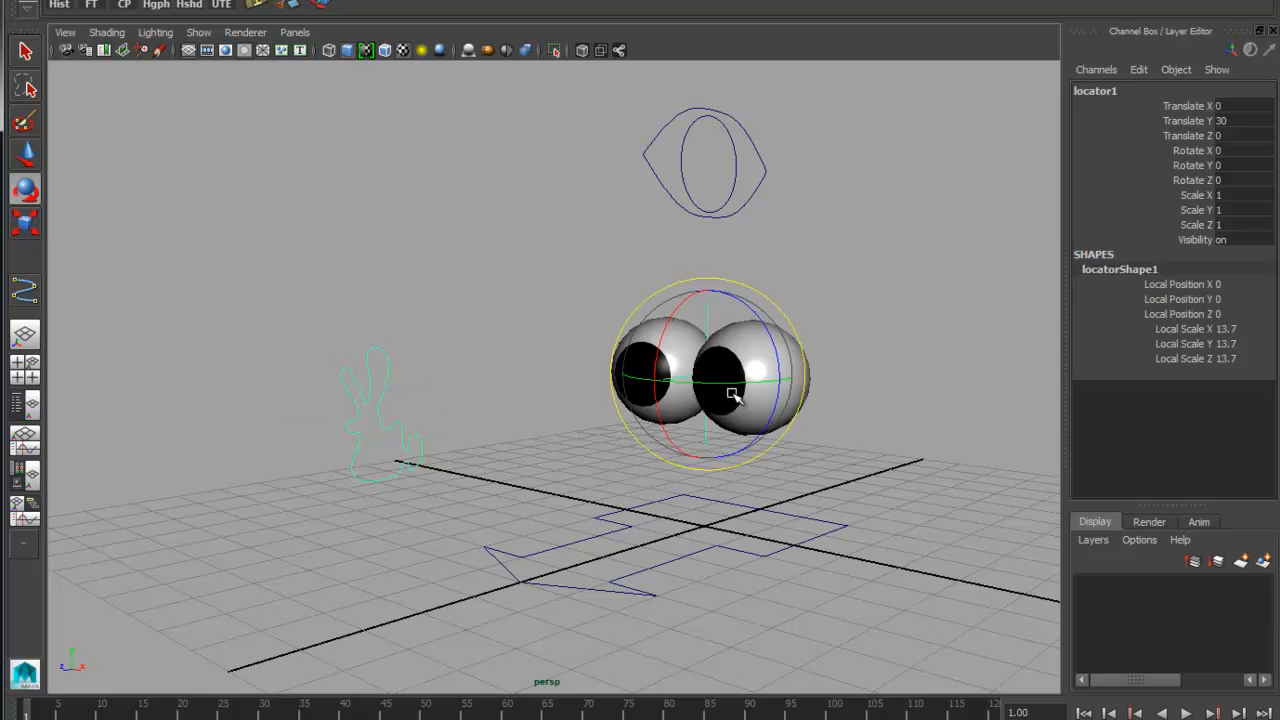
mouse_move(730, 395)
left_mouse_down()
mouse_move(671, 323)
mouse_move(705, 365)
mouse_move(735, 303)
mouse_move(725, 330)
mouse_move(743, 384)
left_mouse_up()
key("ctrl+z")
key("ctrl+z")
Freeze the locator's transformations with the Eye_Interest curve parented under it
left_click(94, 6)
left_click_drag(735, 581, 837, 495, "alt")
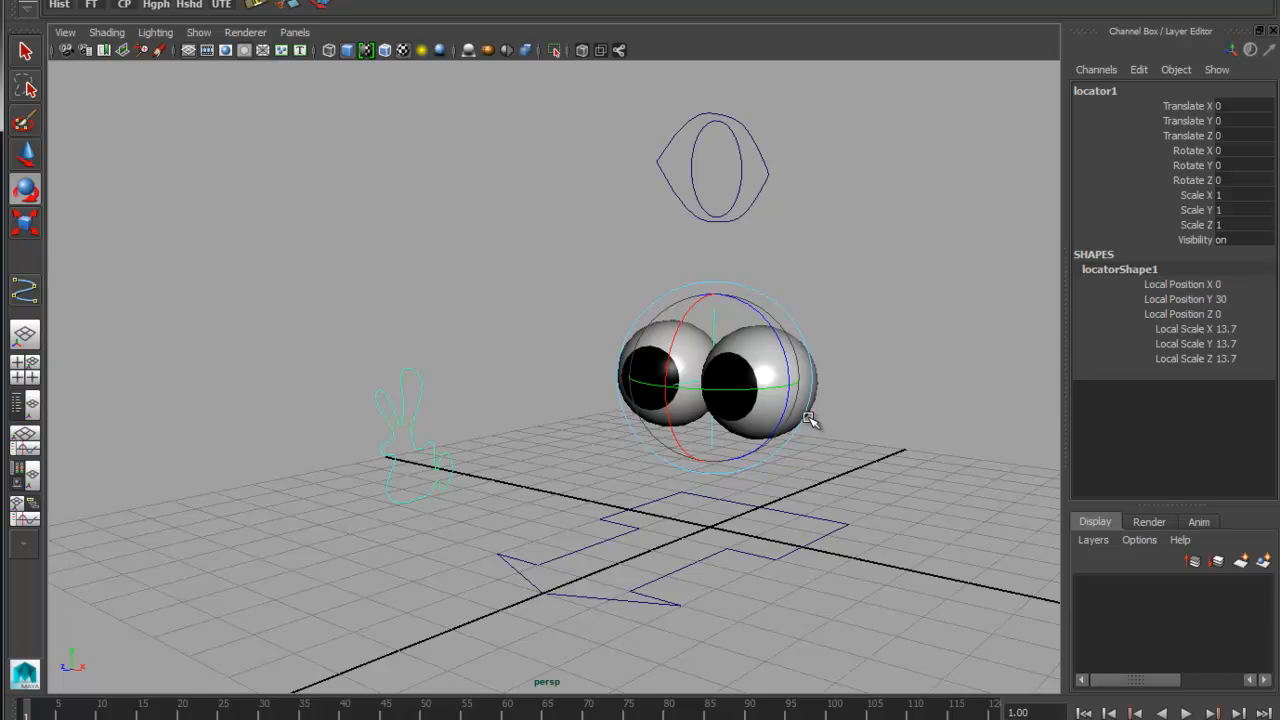
left_click_drag(846, 443, 810, 402, "alt")
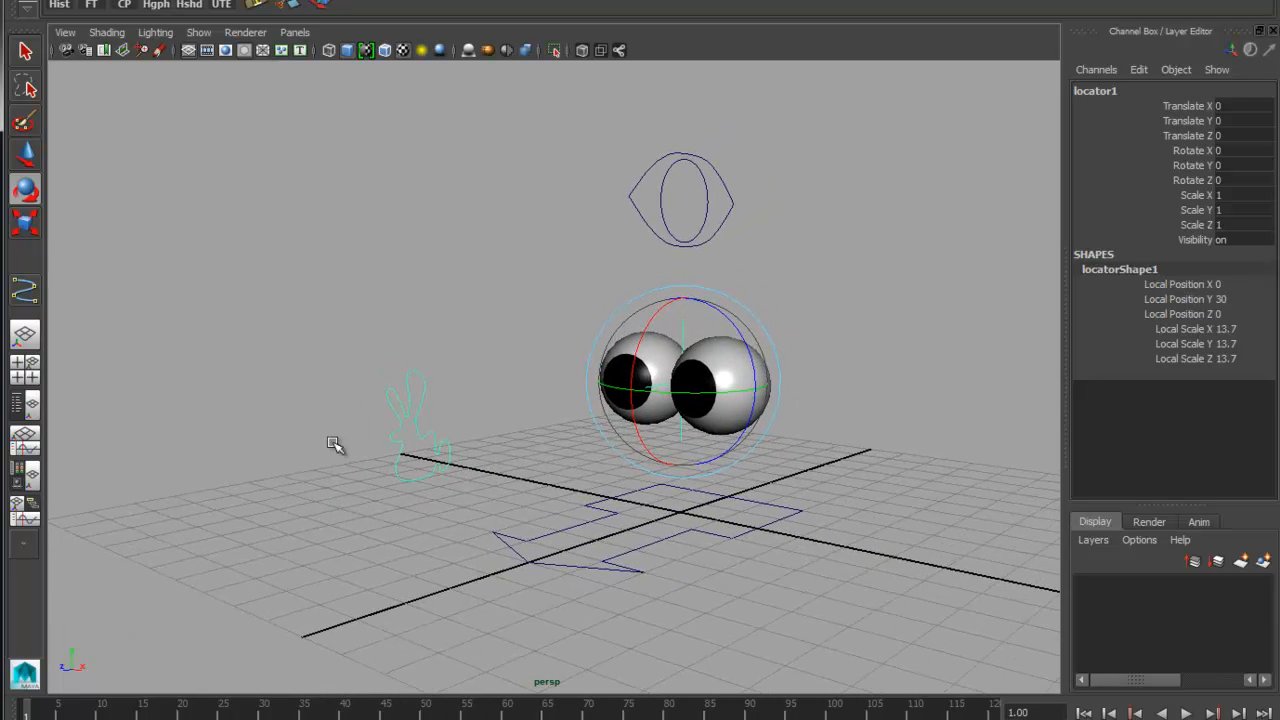
Orient-constrain the locator between the eyeballs to the Eye_Ctrl curve, with Eye_Ctrl as the driver
left_click(852, 340)
left_click_drag(615, 147, 714, 232)
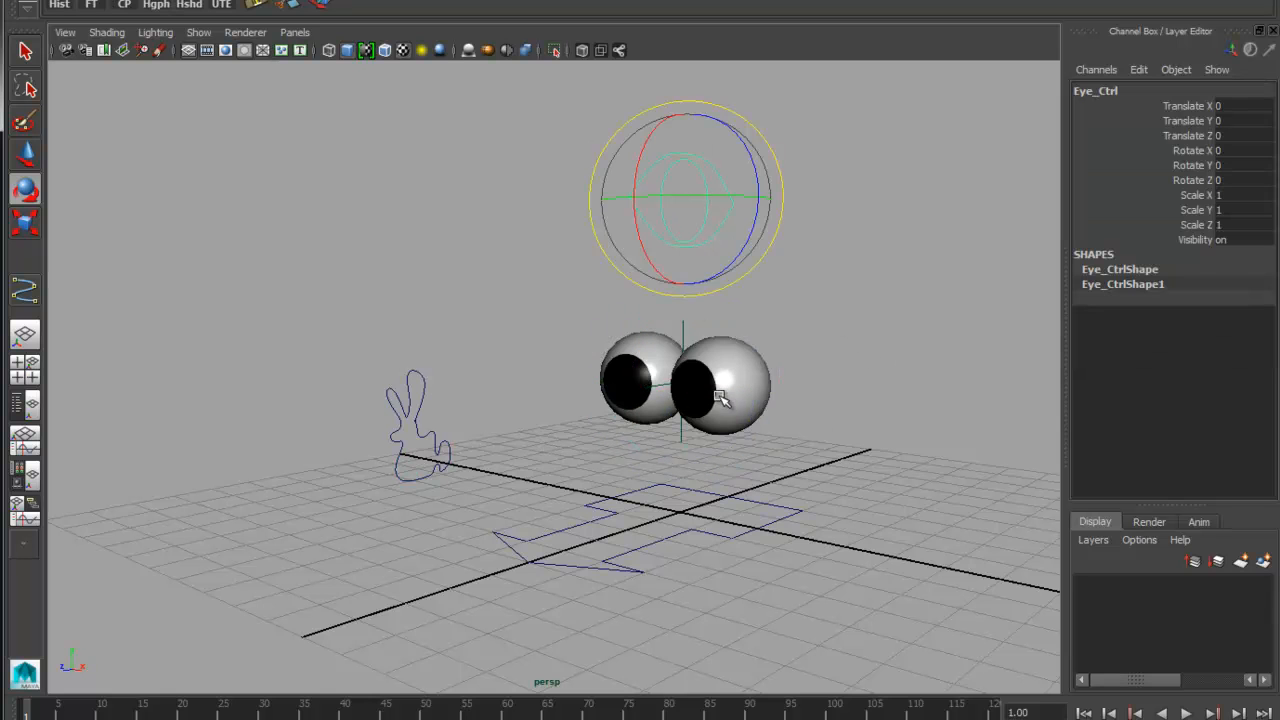
left_click(686, 324)
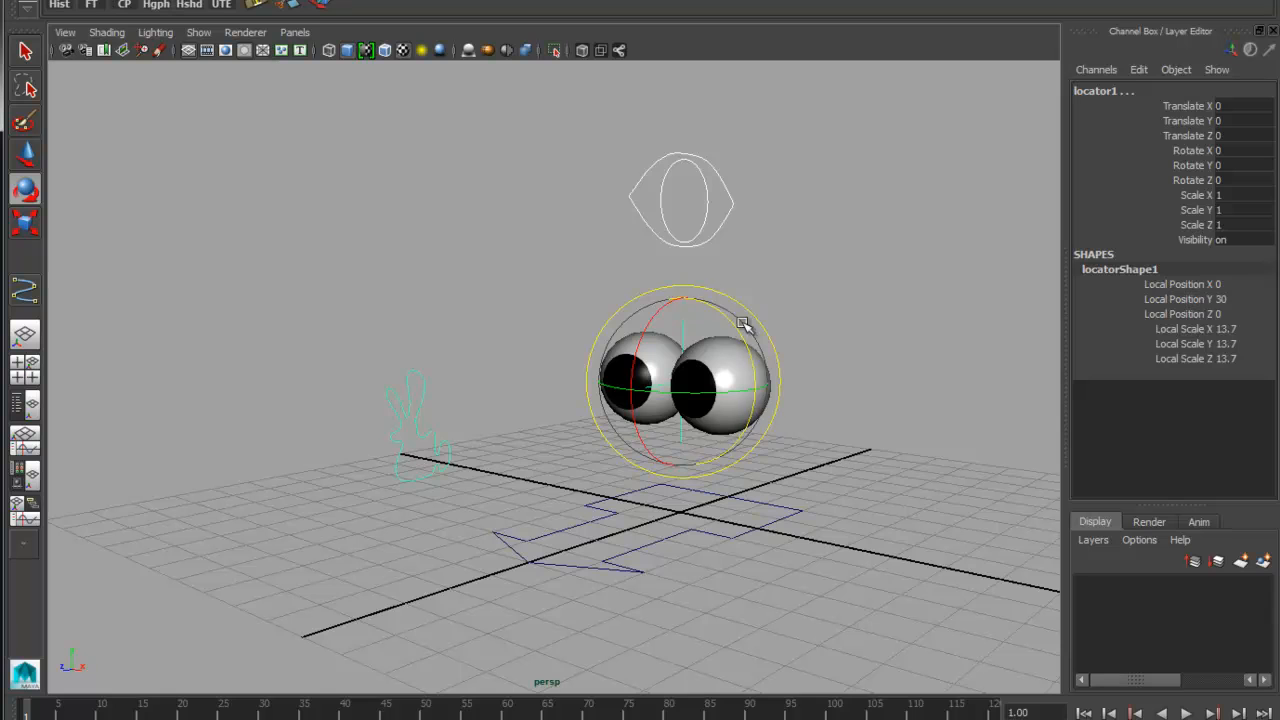
left_click(712, 0)
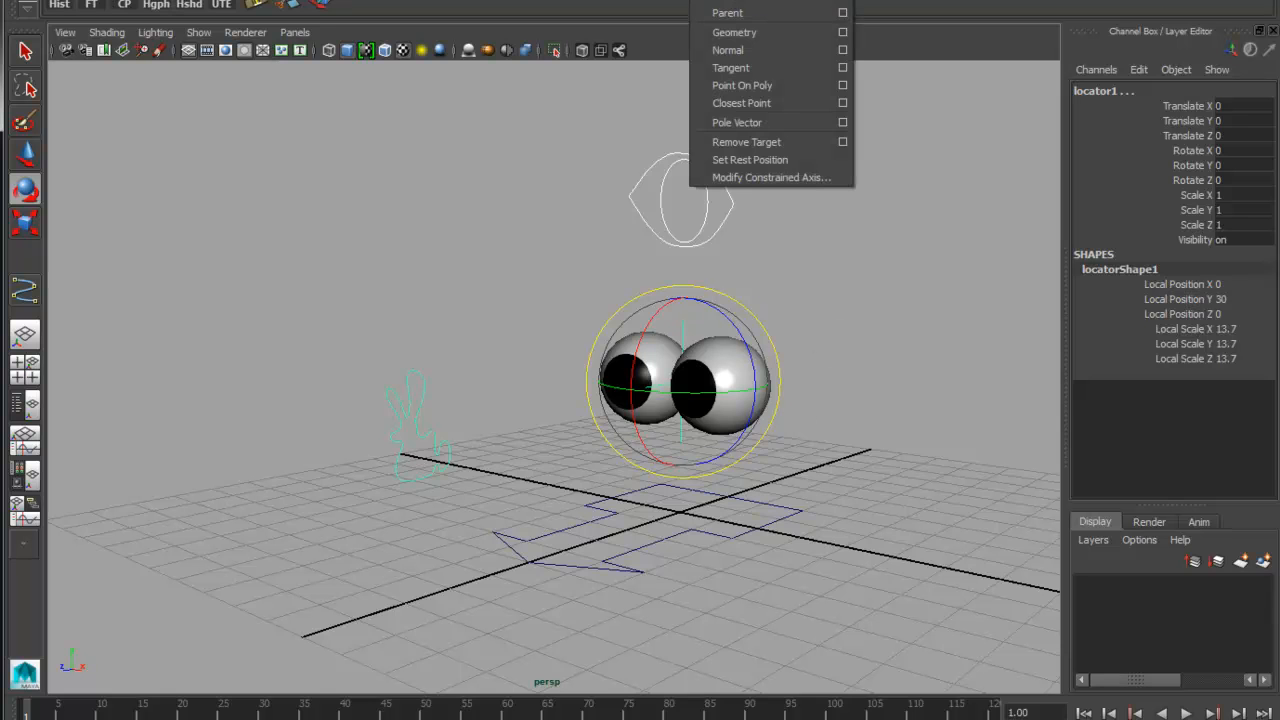
left_click(730, 0)
Rotate Eye_Ctrl to test how it turns the locator and the Eye_Interest curve, and undo the rotation
left_click(692, 220)
left_click_drag(692, 220, 737, 266)
left_click(835, 283)
Select the locator between the eyes and open the Hypergraph Hierarchy to examine its child nodes
left_click(677, 318)
middle_click_drag(826, 359, 817, 394, "alt")
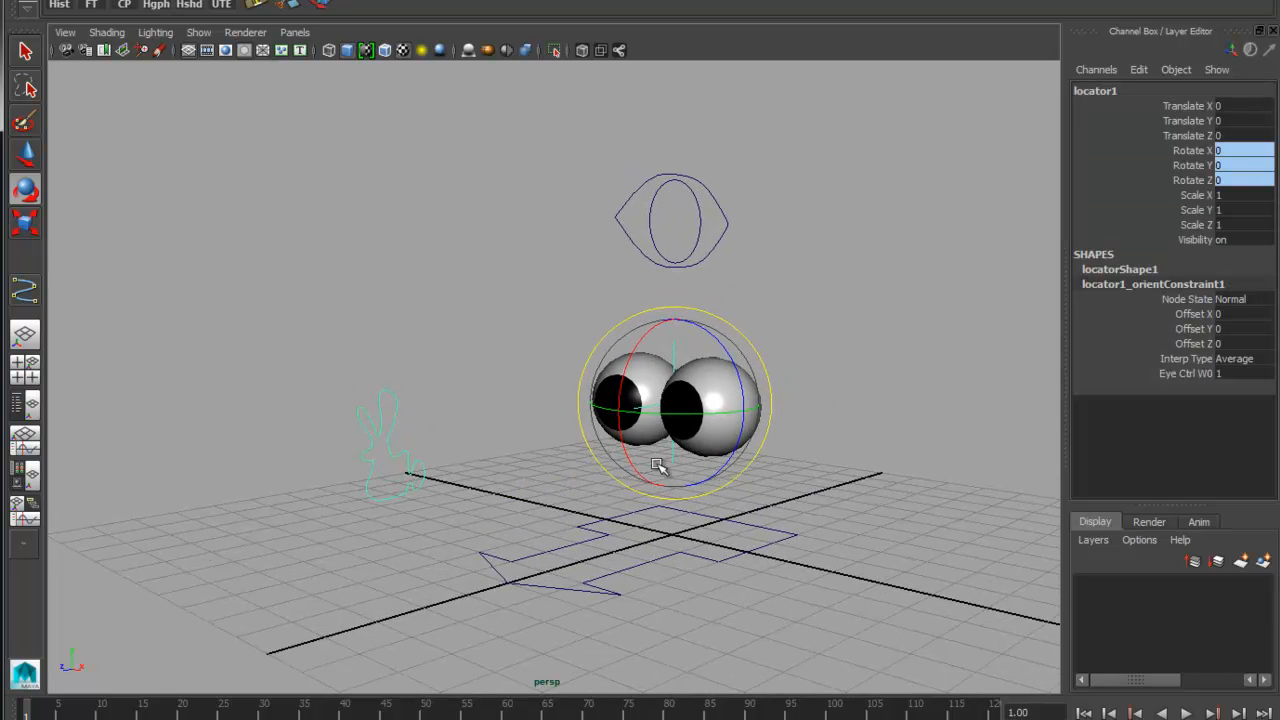
mouse_move(820, 306)
left_mouse_down("alt")
mouse_move(837, 303)
mouse_move(826, 308)
left_mouse_up("alt")
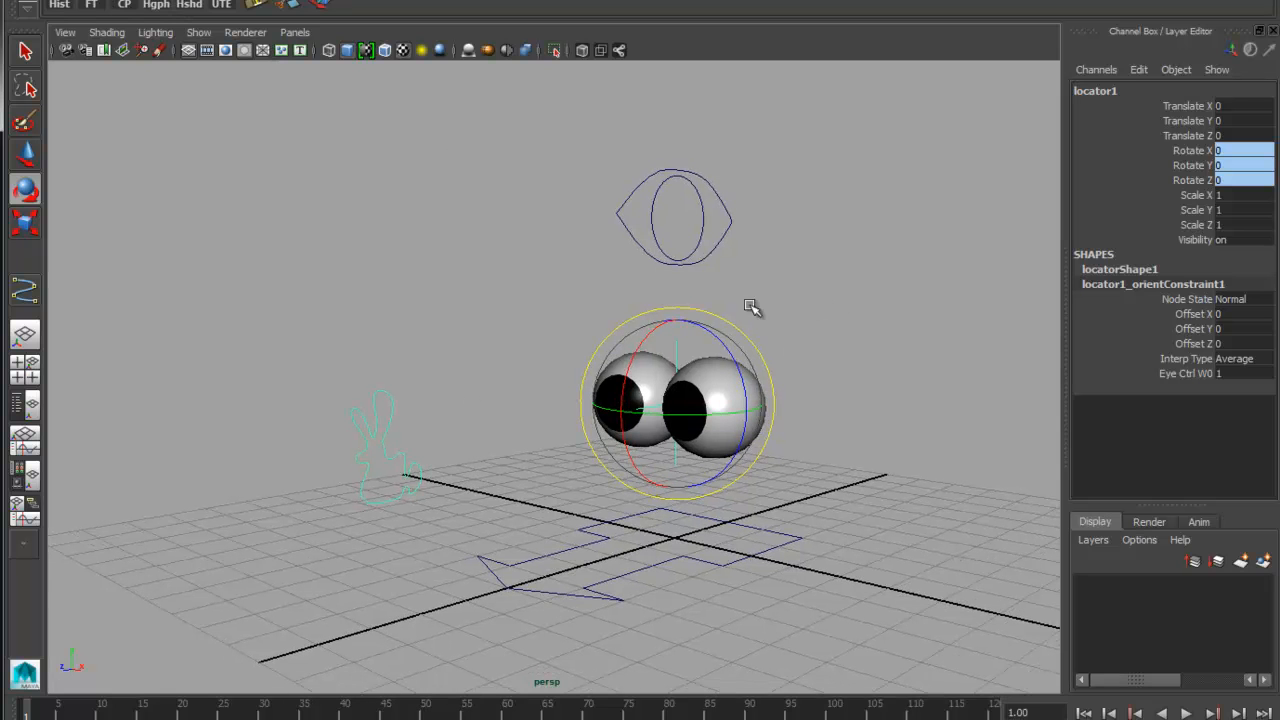
left_click(157, 8)
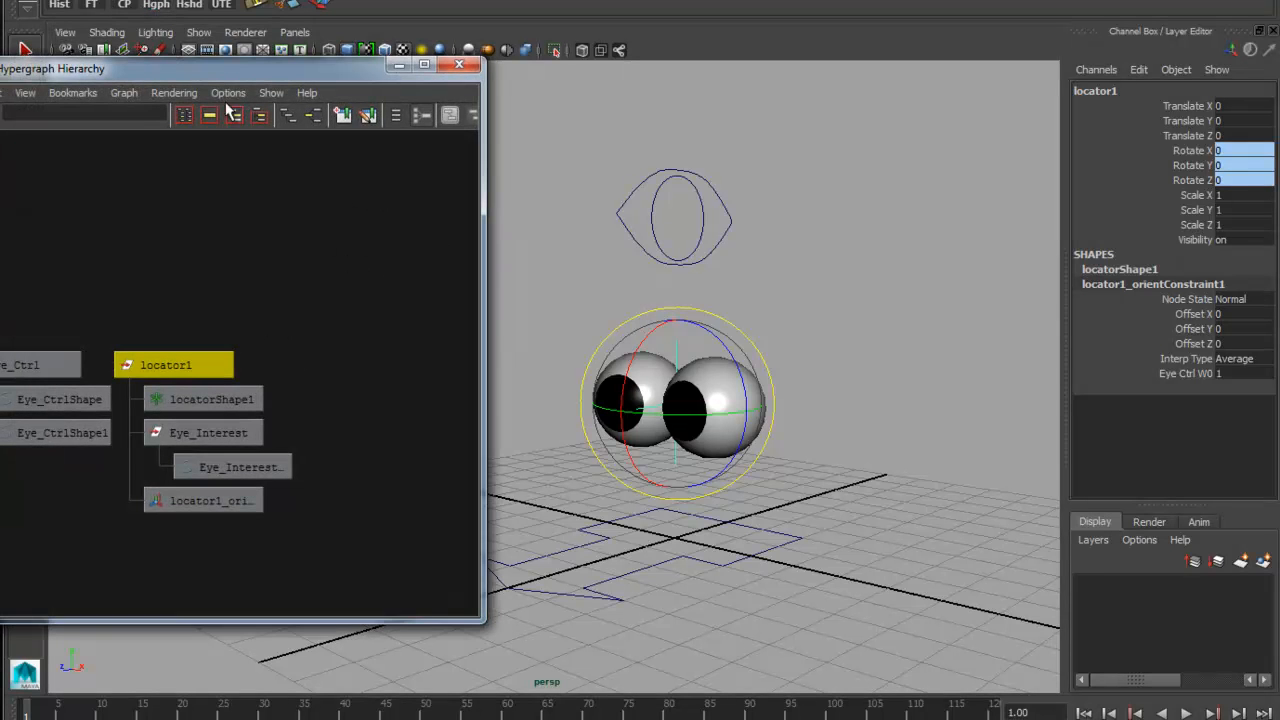
middle_click_drag(795, 365, 904, 327, "alt")
double_click(1127, 89)
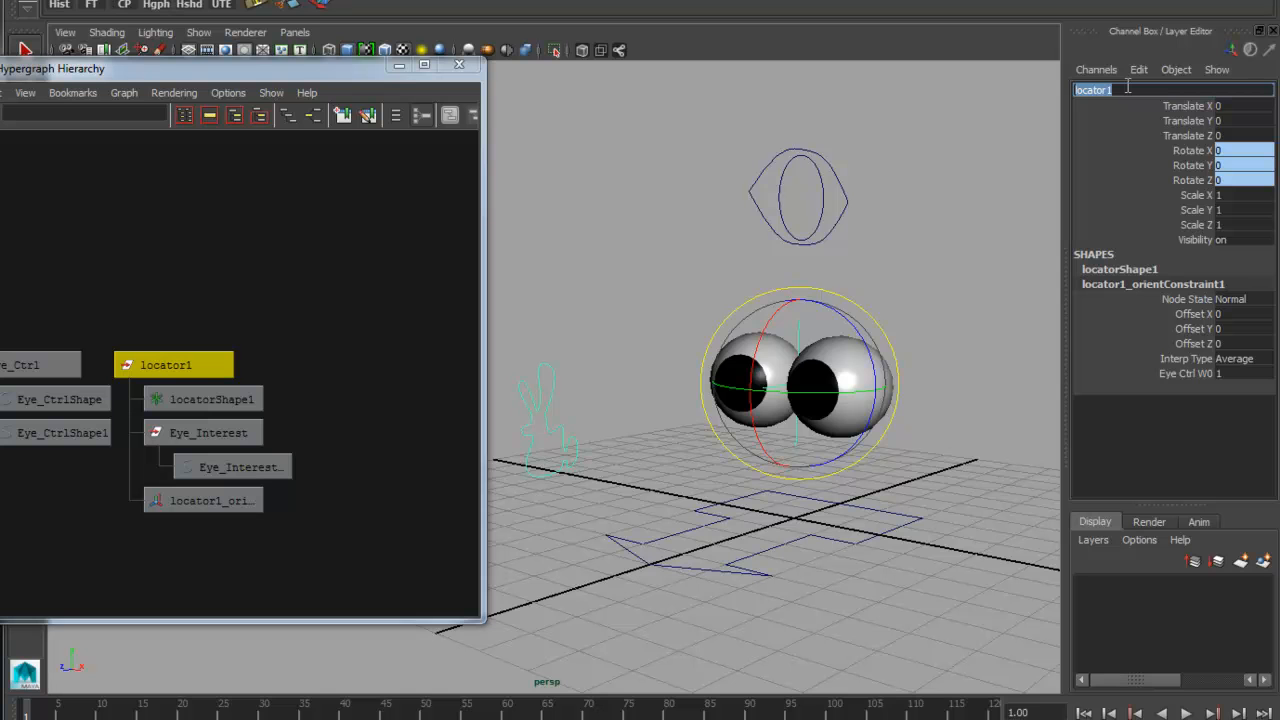
left_click(290, 423)
Delete only the locatorShape1 node under locator1 in the Hypergraph Hierarchy
left_click(205, 400)
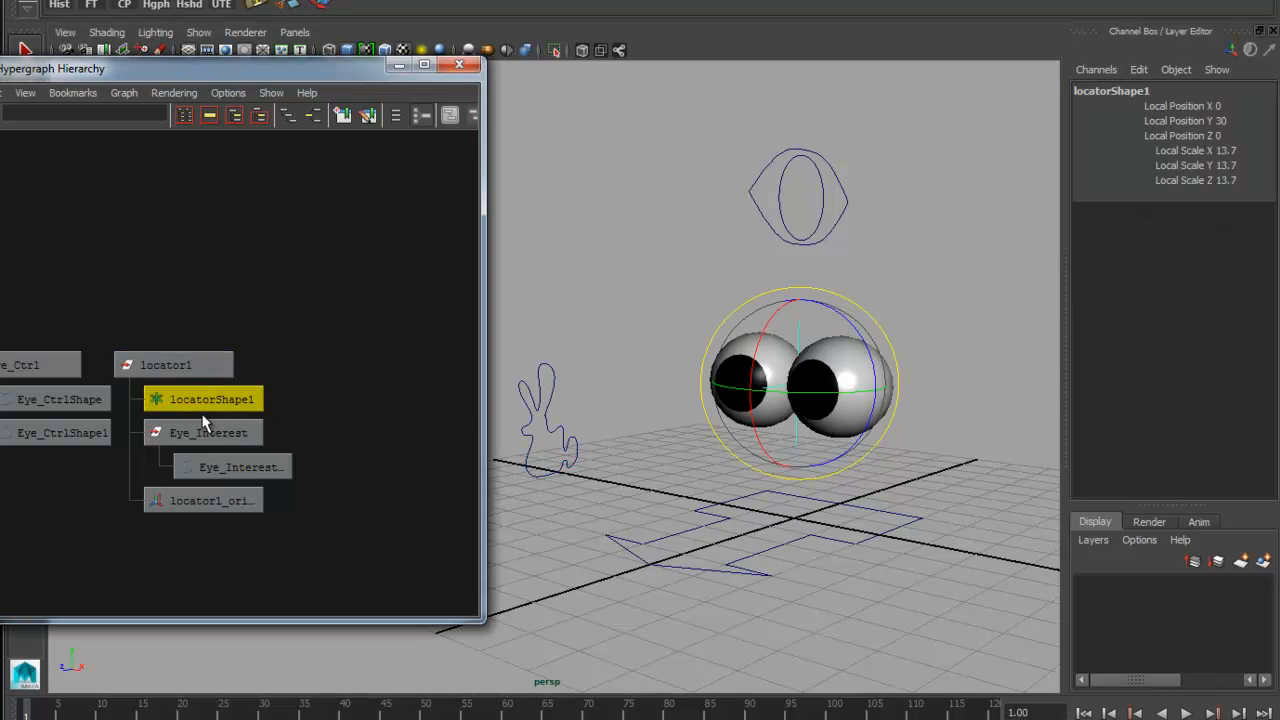
left_click(222, 92)
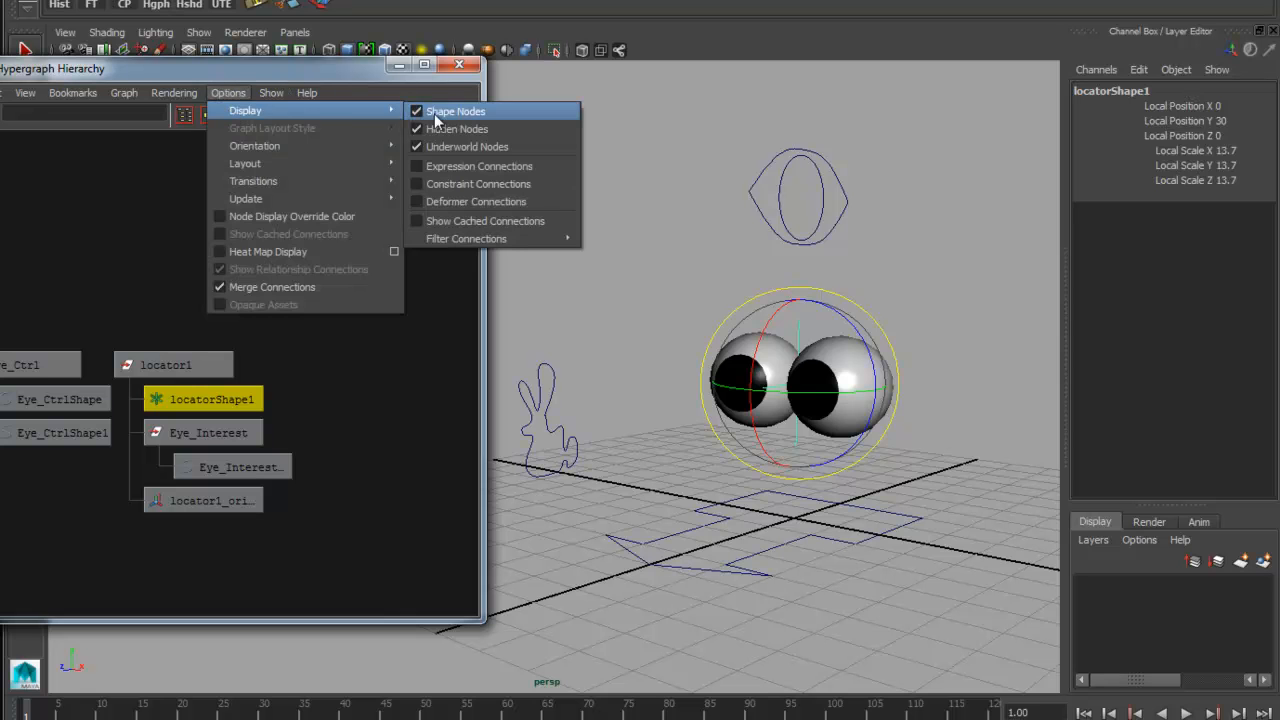
left_click(248, 405)
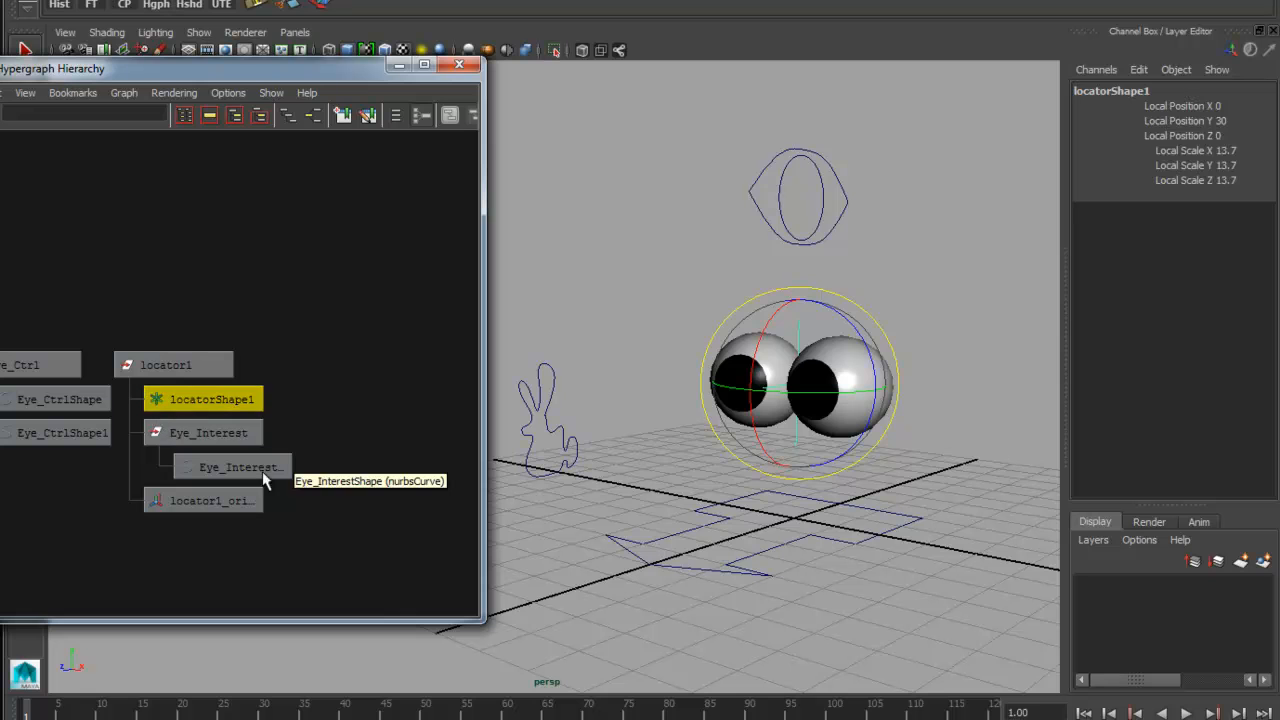
key("Delete")
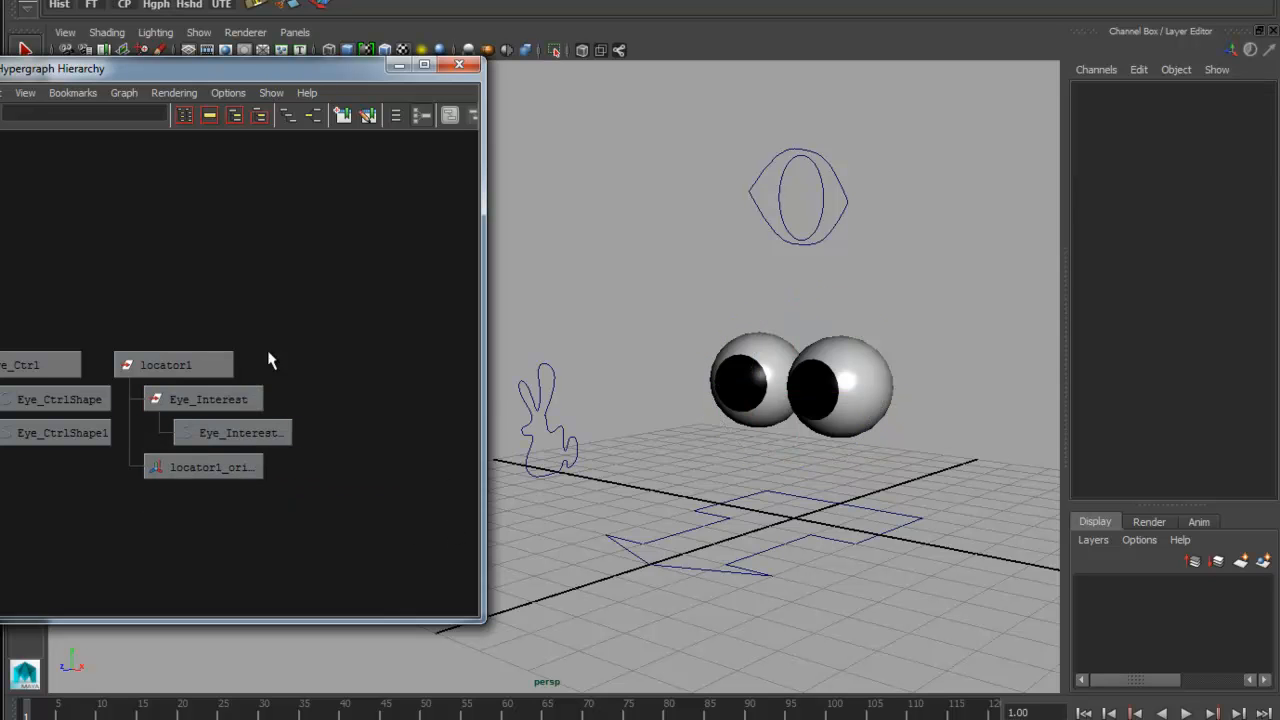
Rename the locator1 transform node as Eye_Interest_Grp
left_click(224, 365)
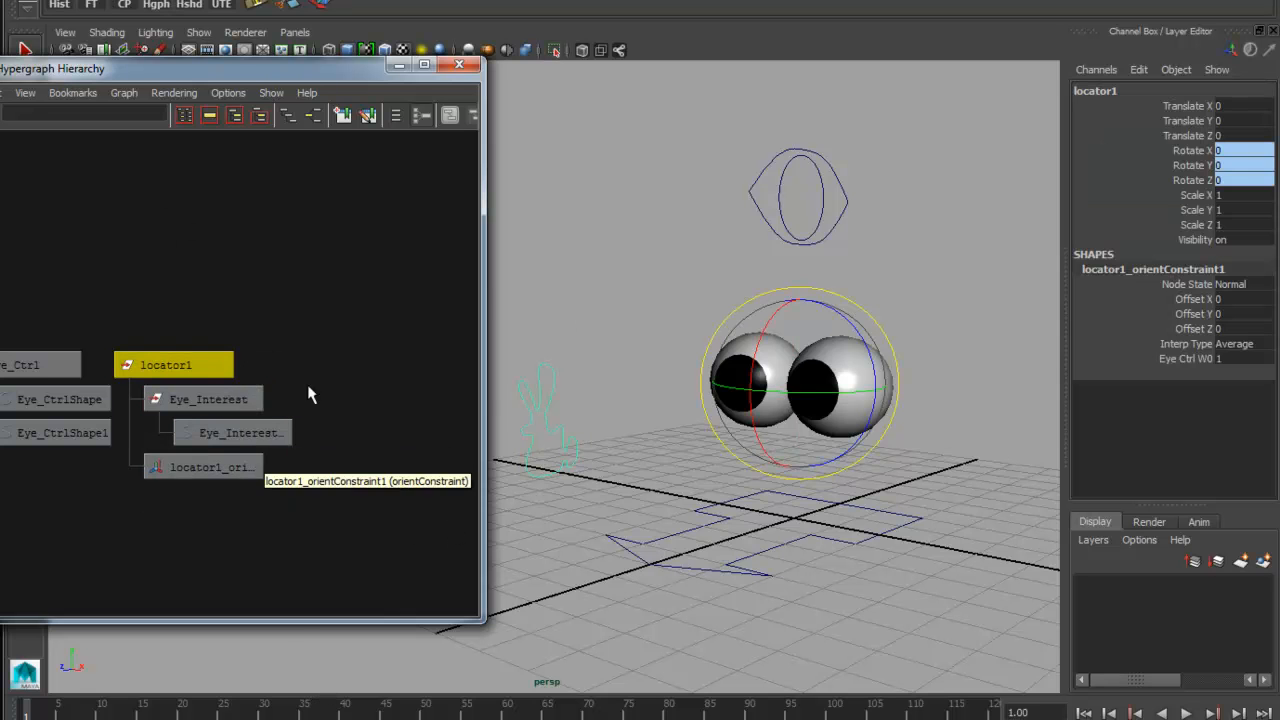
left_click(1137, 90)
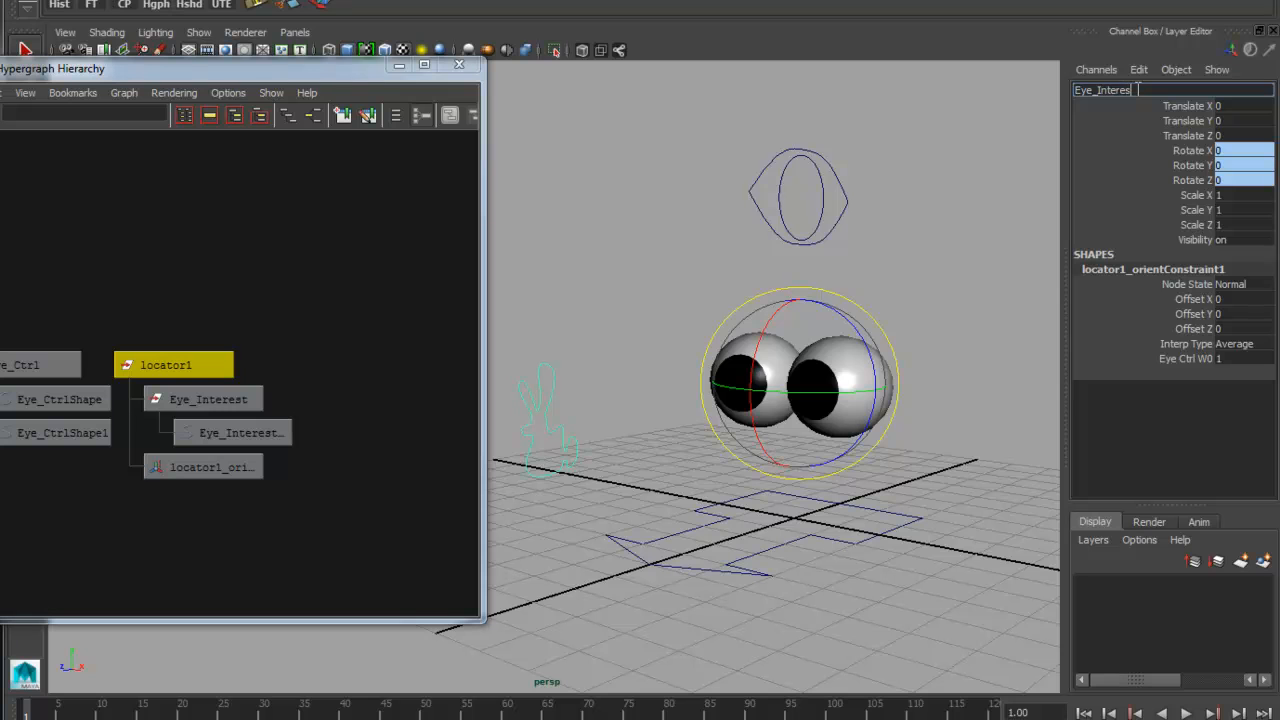
type("Eye_Interest_Grp")
key("Return")
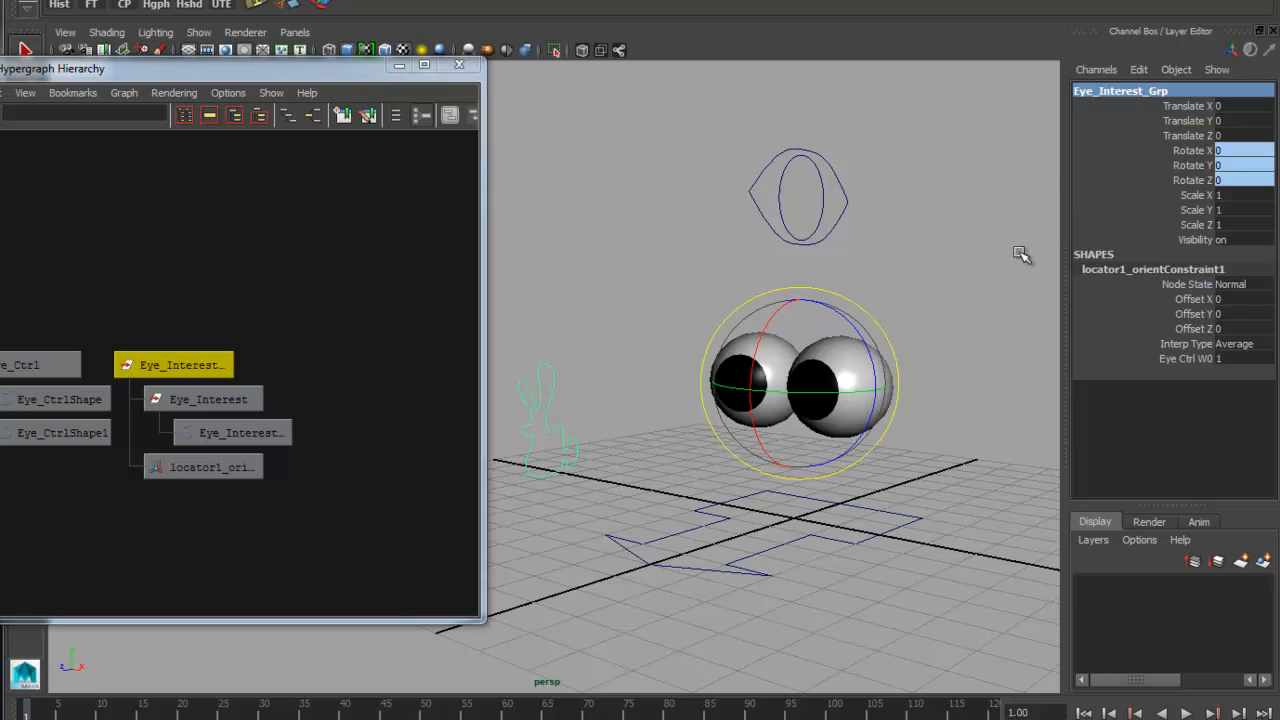
Try to rotate Eye_Interest_Grp directly in the viewport, and undo the attempt
left_click_drag(790, 470, 886, 468, "alt")
left_click_drag(820, 358, 868, 354)
key("ctrl+z")
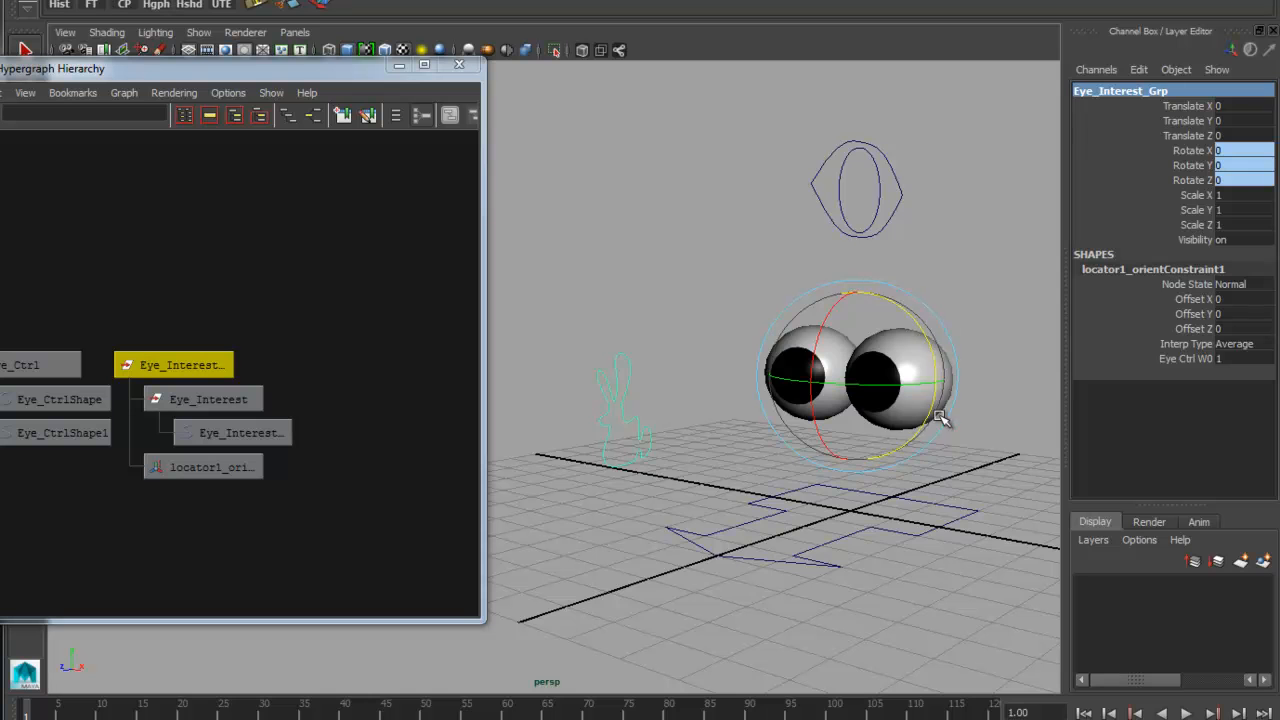
Select the Eye_Interest curve, move the selection up to its parent Eye_Interest_Grp, and inspect the group's constrained rotation channels
left_click(1007, 238)
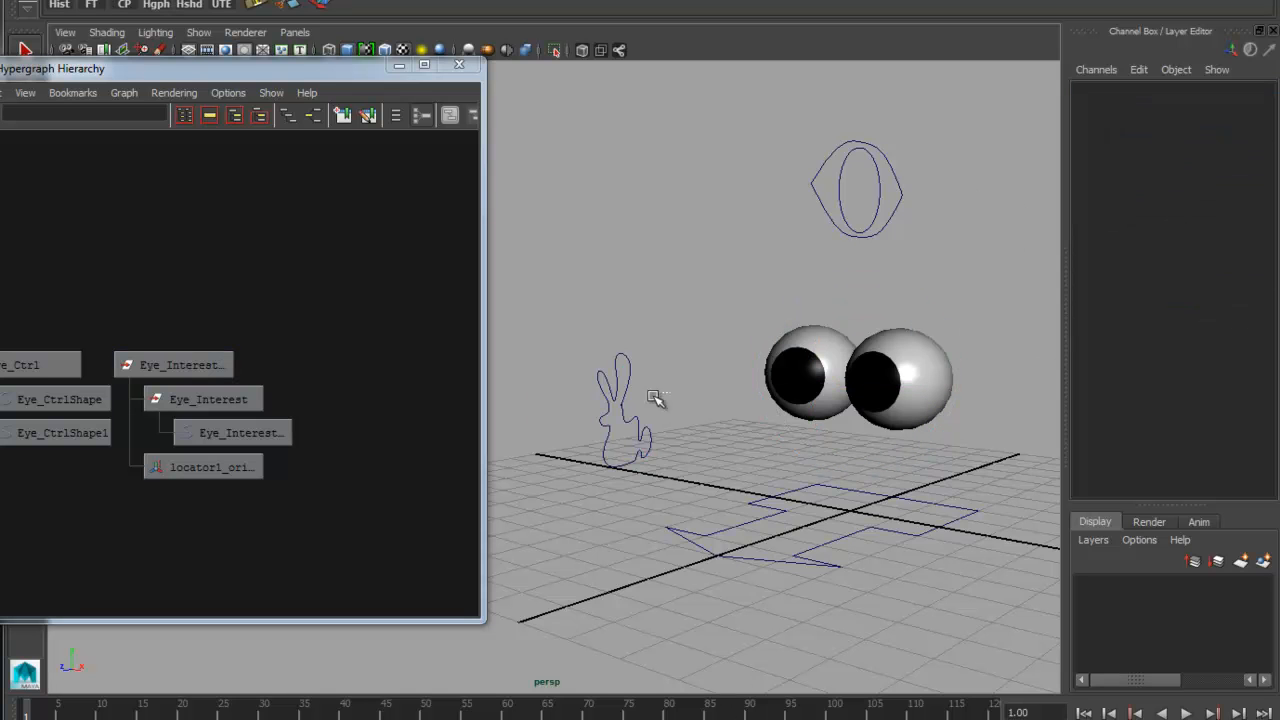
left_click(602, 405)
key("Up")
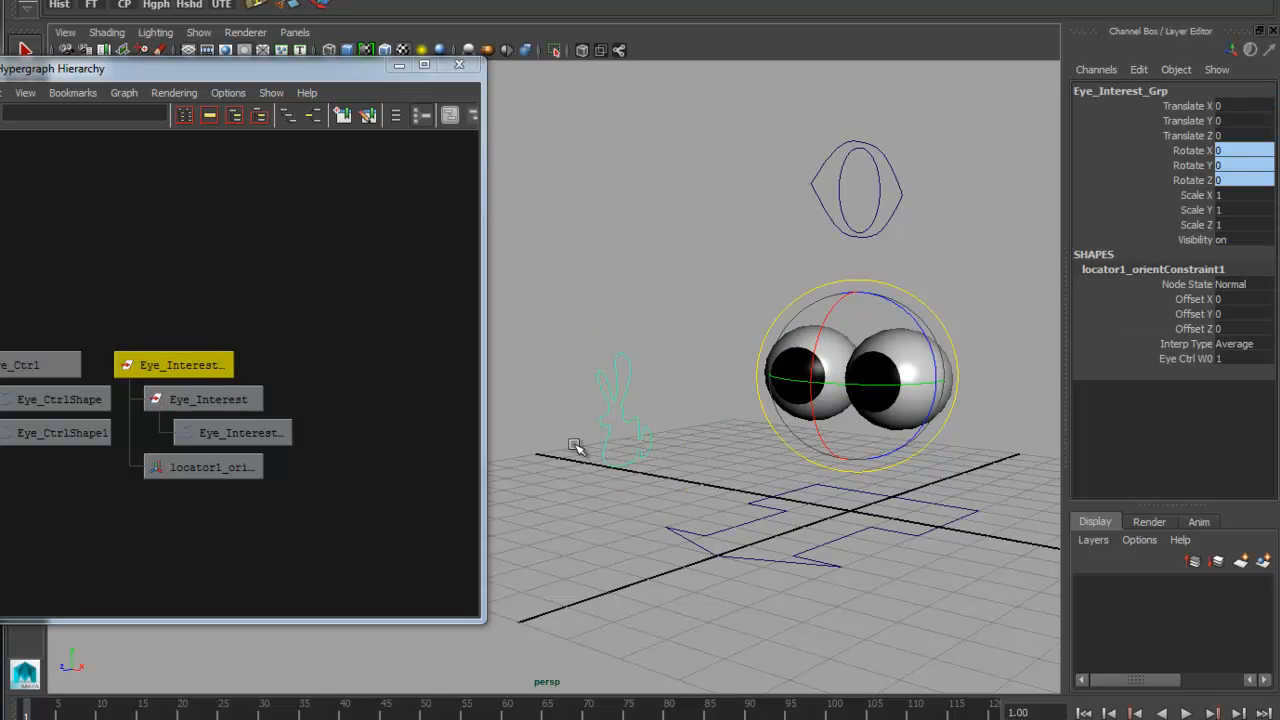
left_click_drag(923, 474, 946, 410, "alt")
left_click_drag(884, 580, 912, 479, "alt")
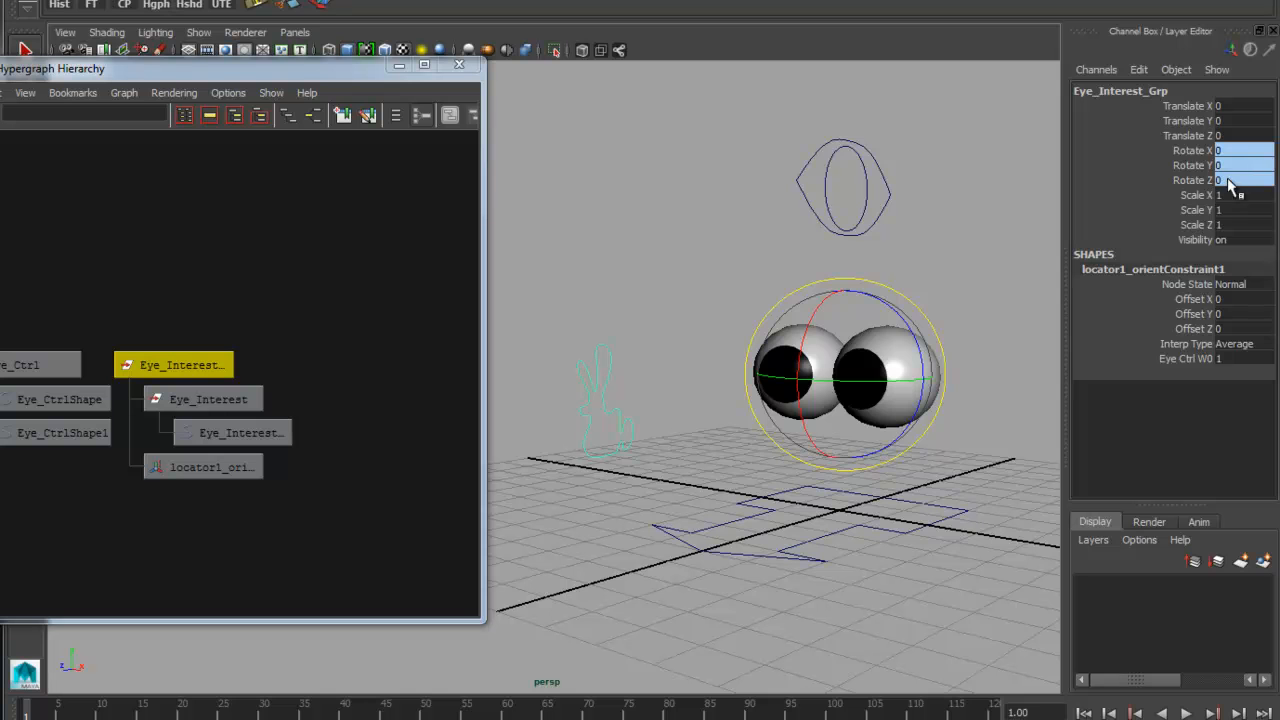
Rotate Eye_Ctrl to test how it drives the eye-interest group, undo the rotation, and close the Hypergraph Hierarchy
left_click(870, 185)
mouse_move(857, 226)
left_mouse_down()
mouse_move(877, 190)
mouse_move(851, 217)
left_mouse_up()
key("ctrl+z")
left_click_drag(740, 431, 812, 423, "alt")
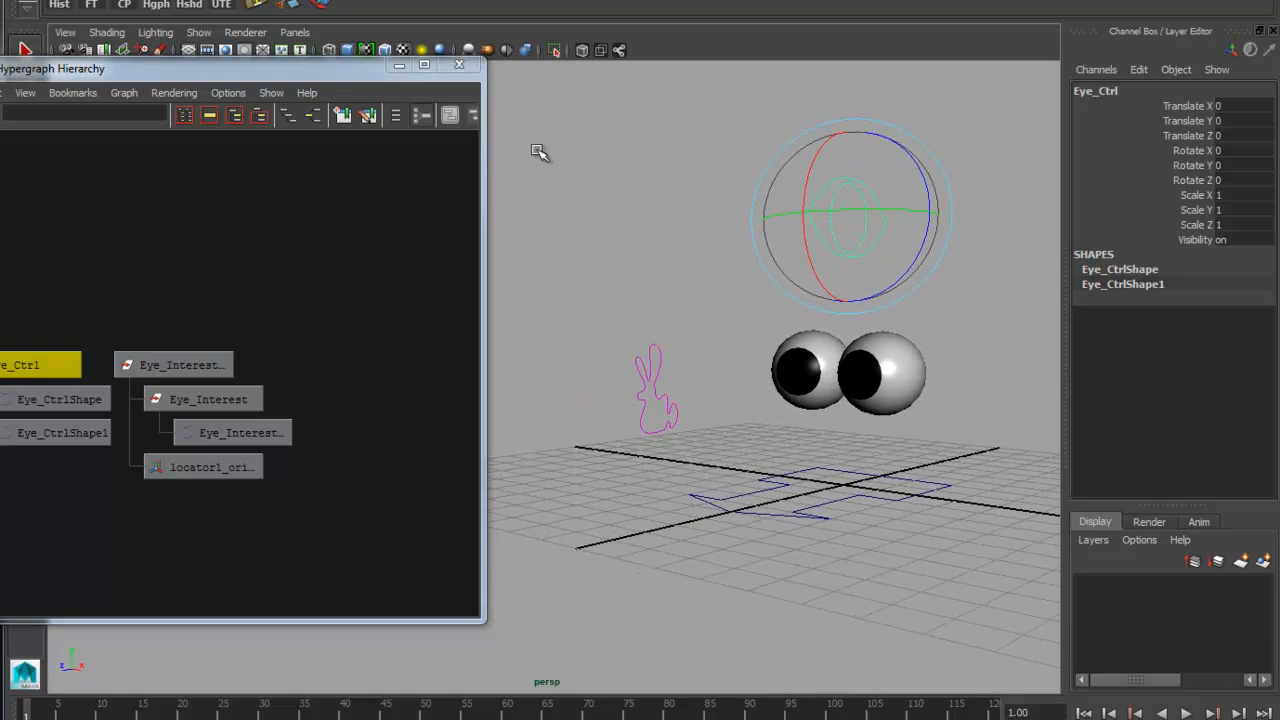
left_click(459, 68)
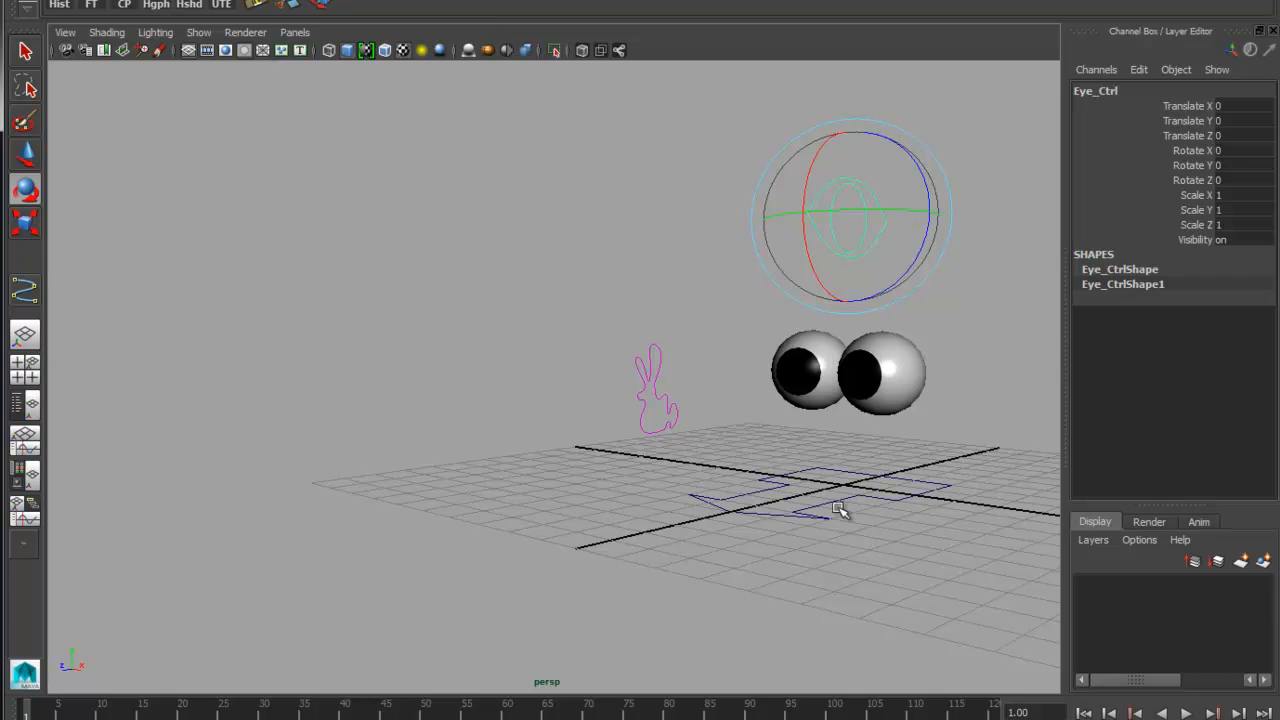